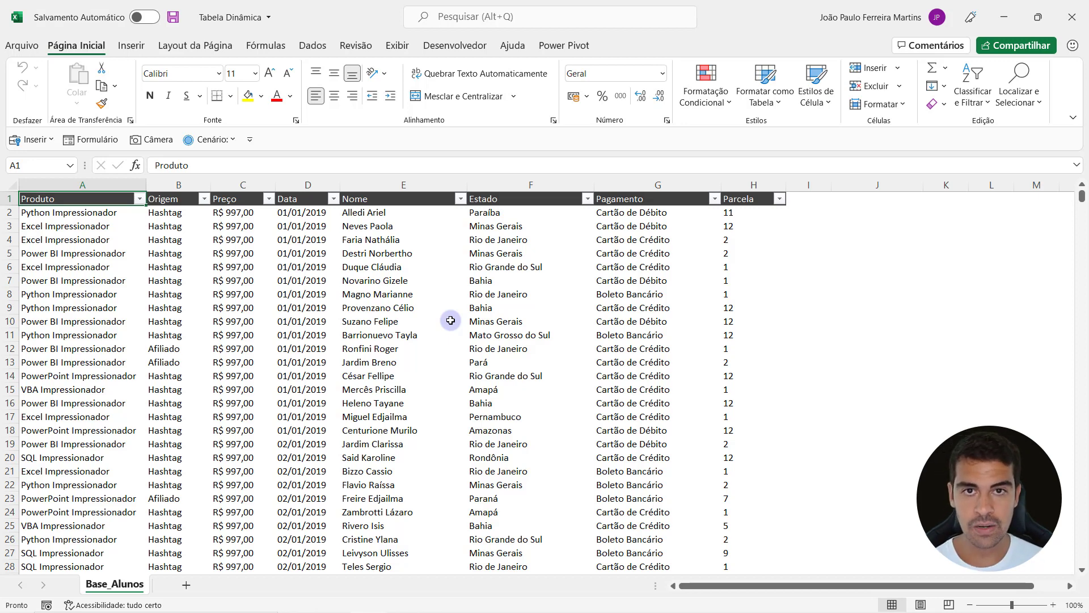
Step: Check where the Base_Alunos data ends near row 13905, then return to cell A1
click(450, 320)
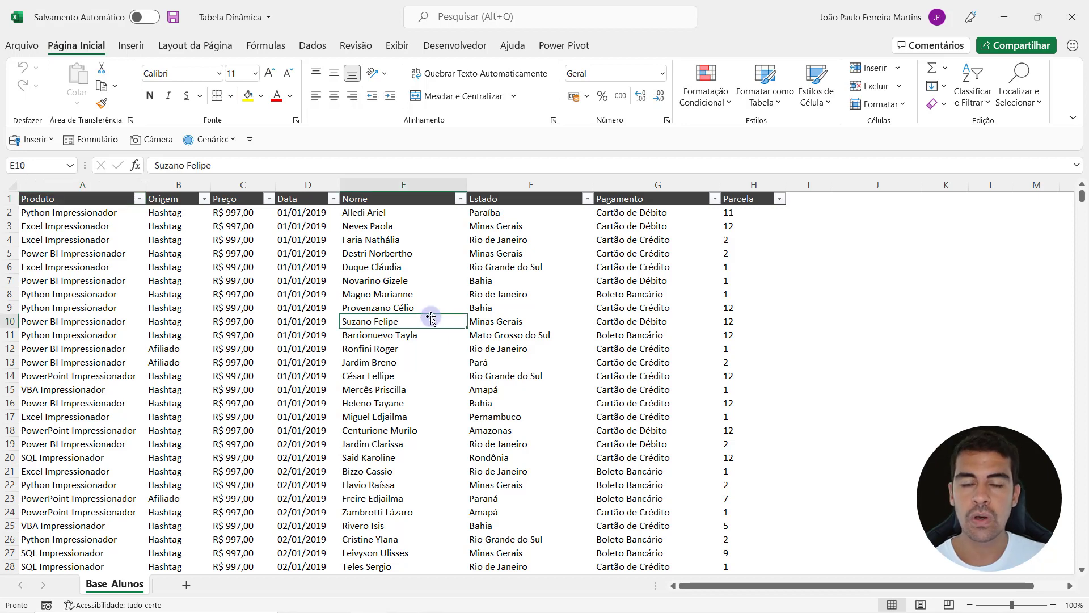
key(ctrl+Down)
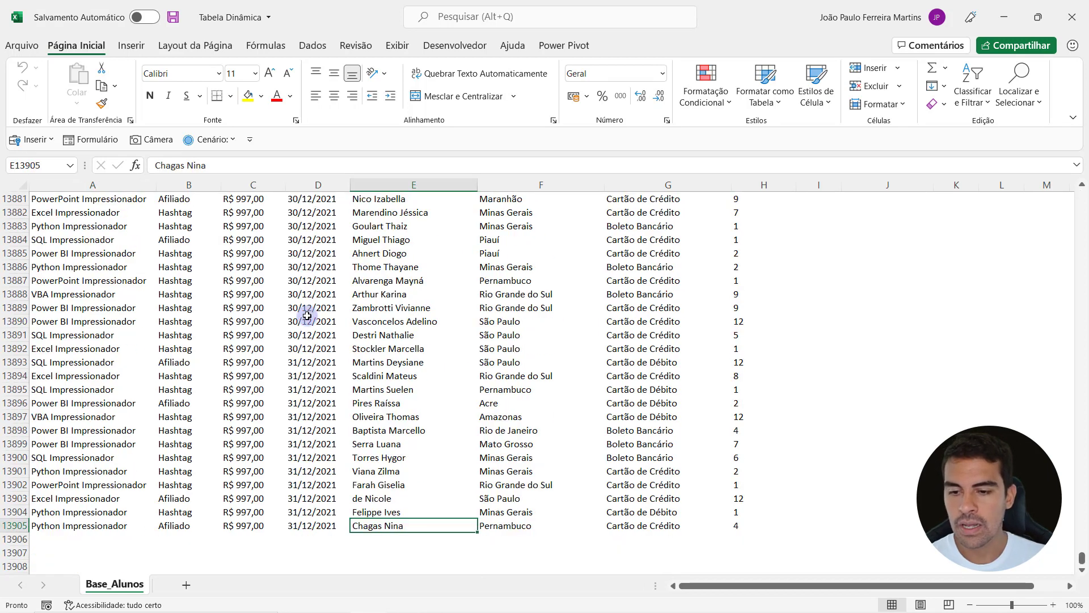
click(7, 417)
click(7, 430)
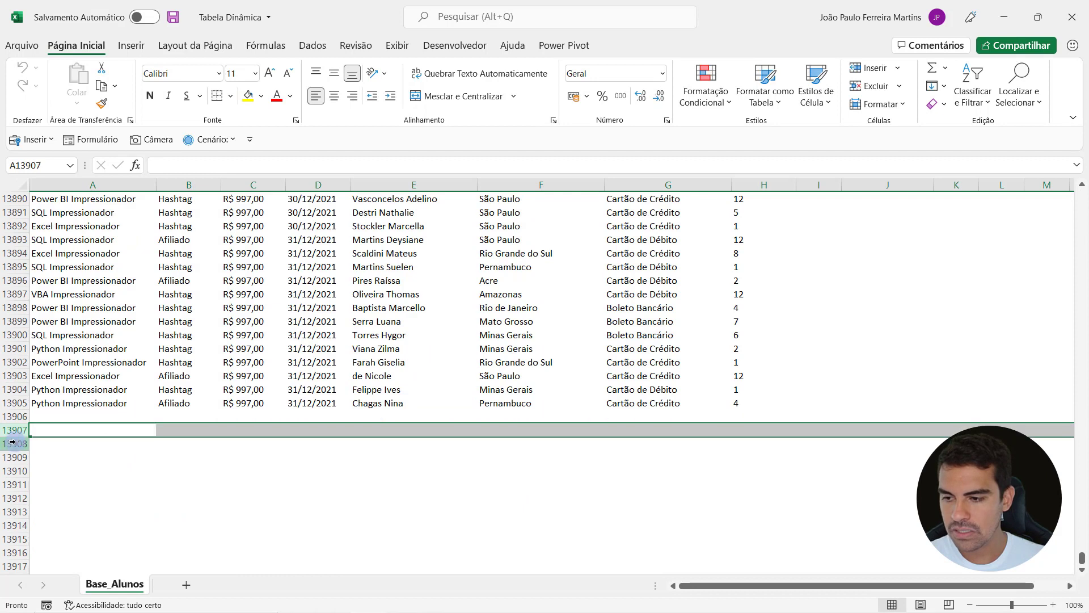
click(6, 443)
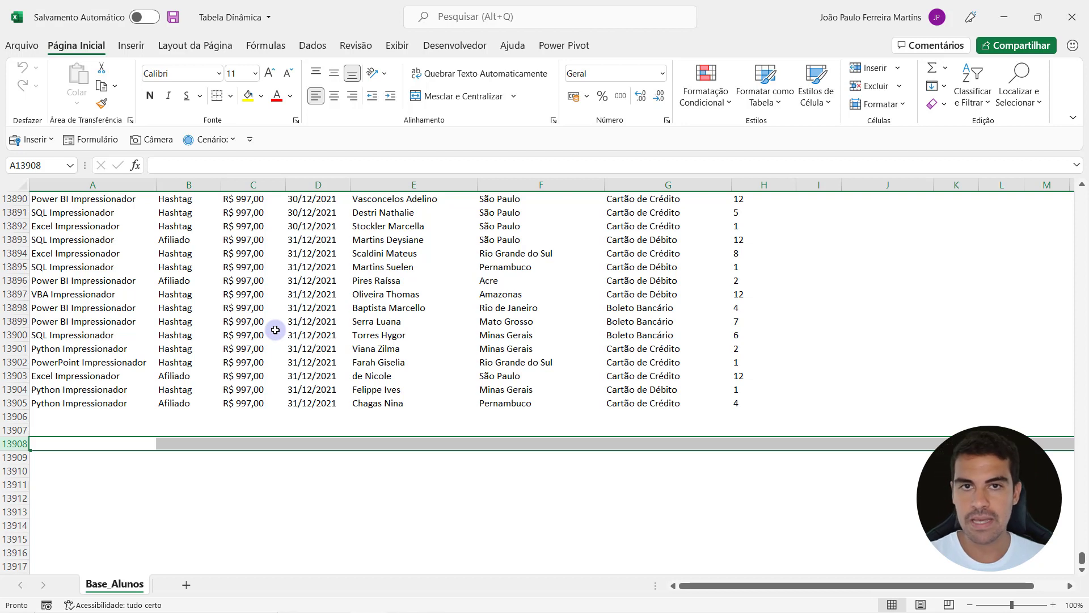
click(279, 326)
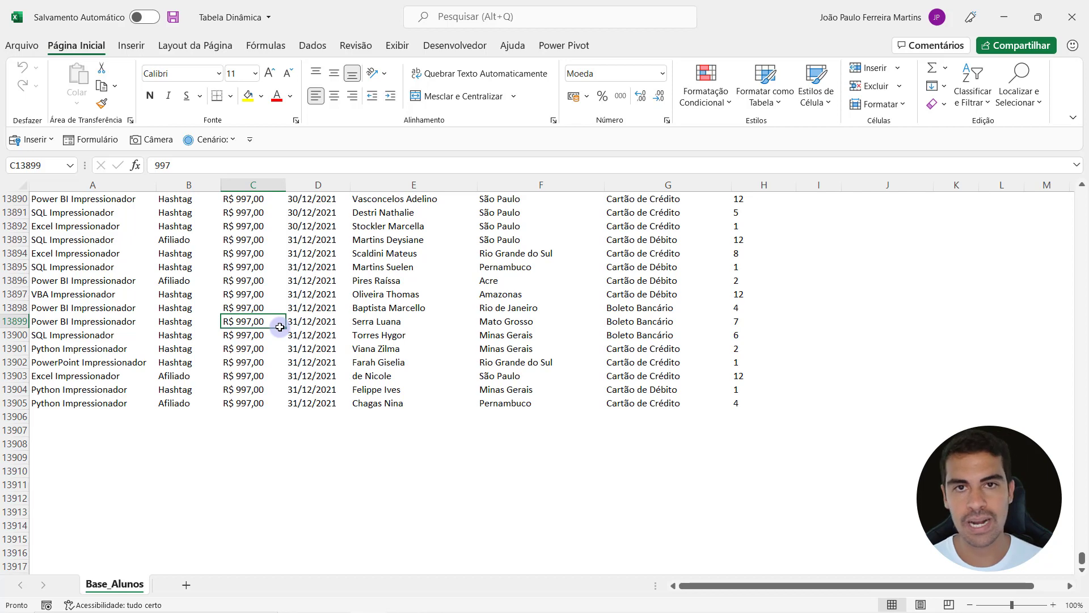
key(ctrl+Home)
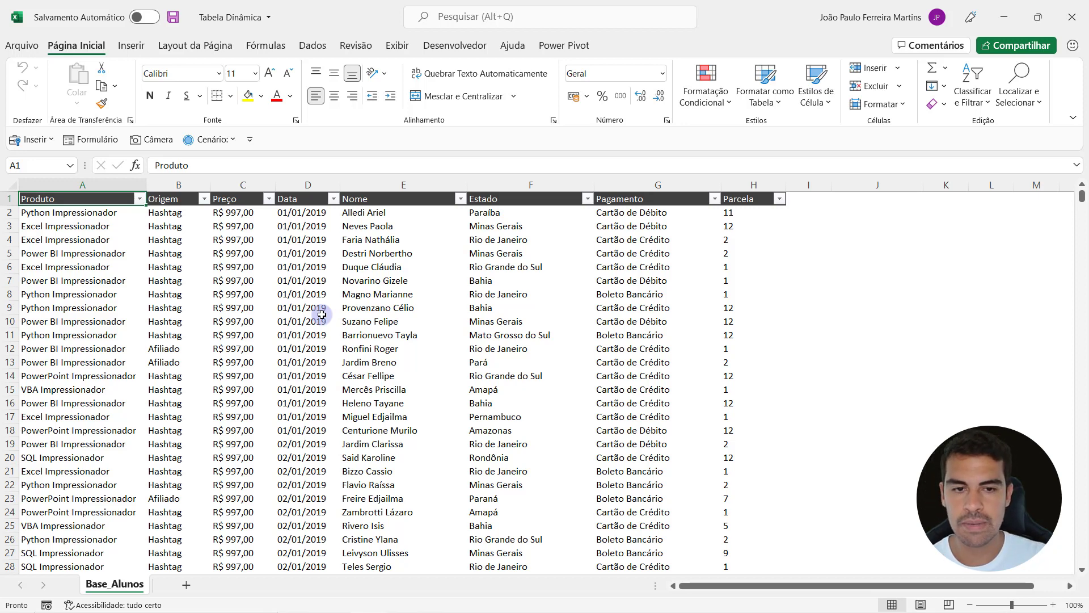
Step: Select the full range A1:H13905 and start a Tabela Dinâmica, ending back on Página Inicial
key(ctrl+shift+End)
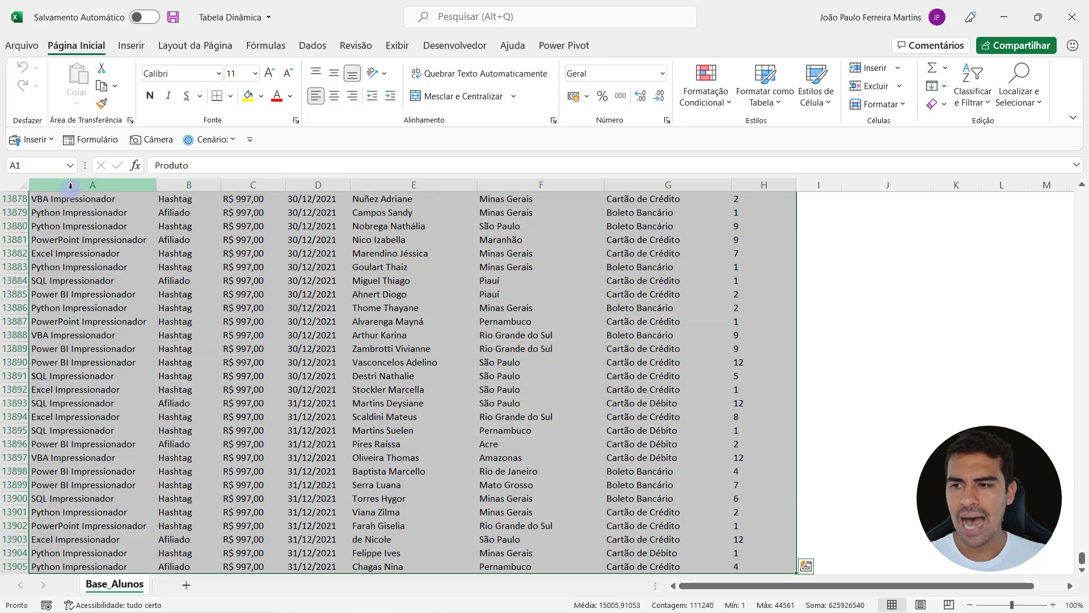
scroll(317, 296, down, 2)
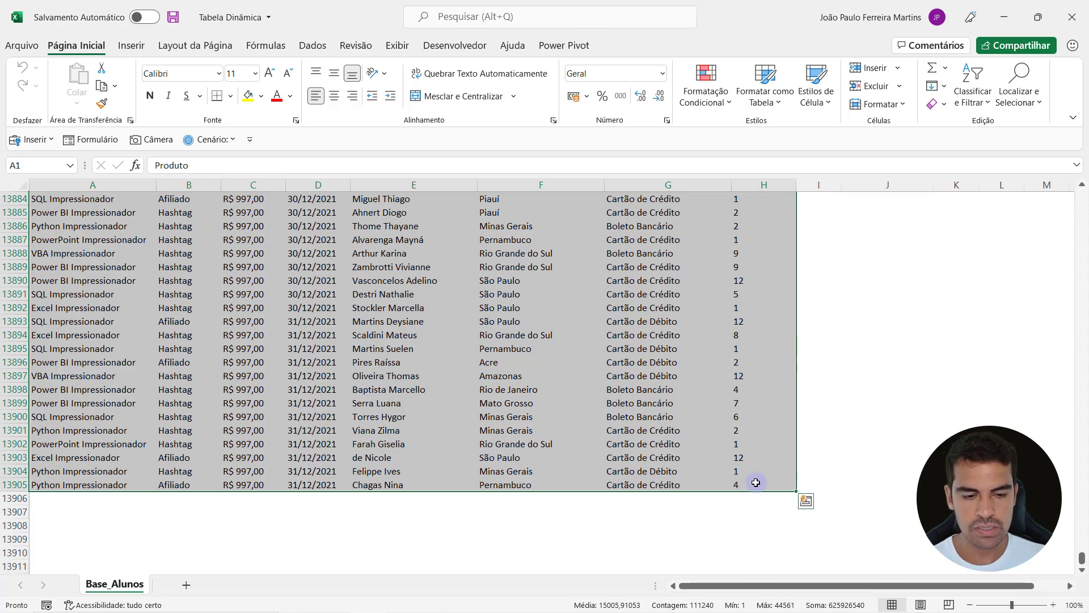
click(132, 47)
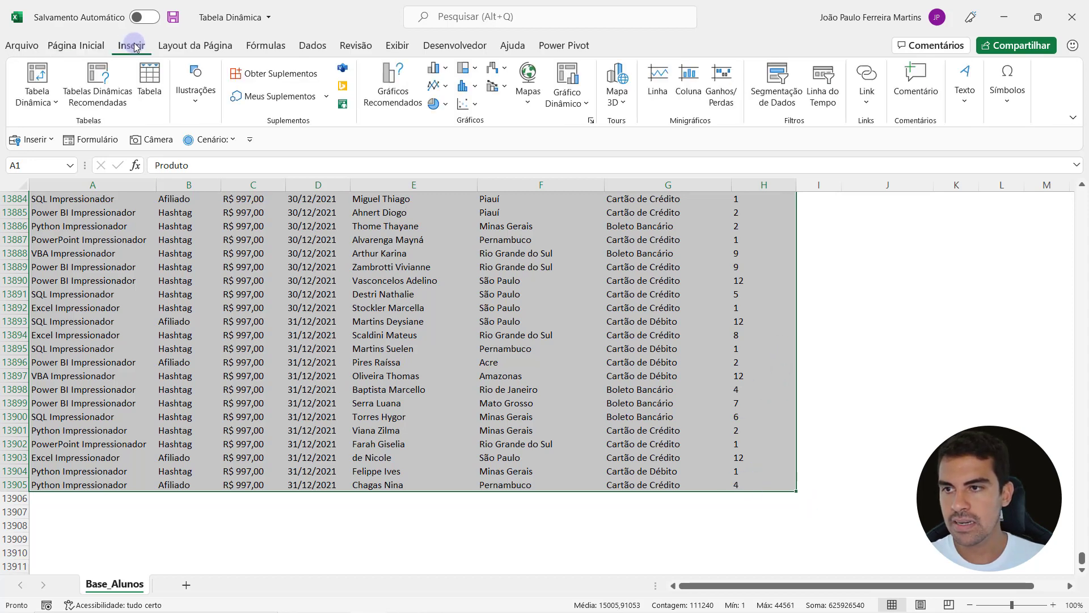
click(44, 78)
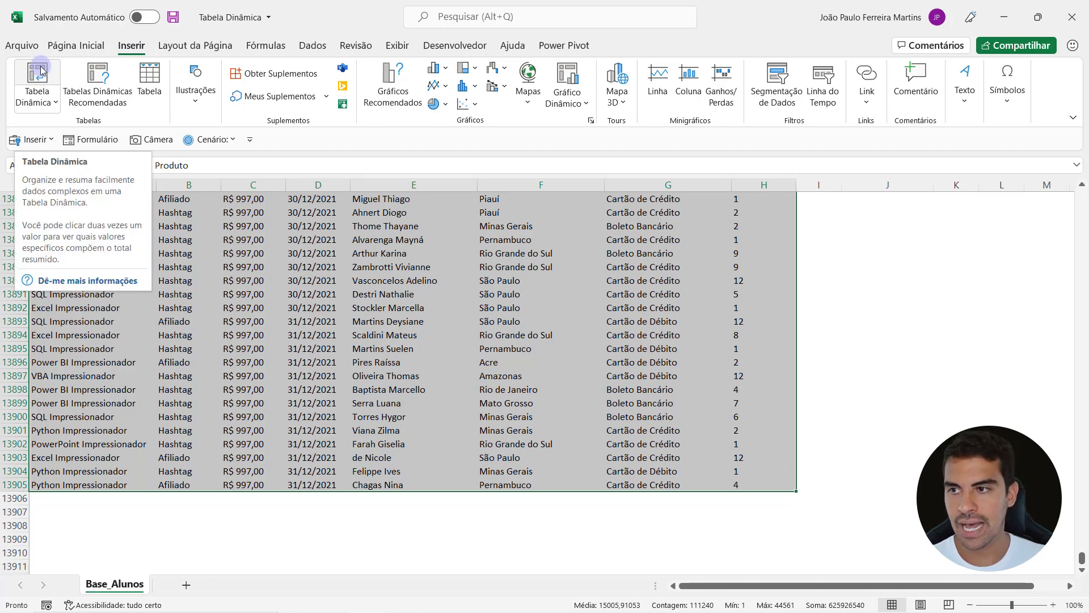
click(76, 45)
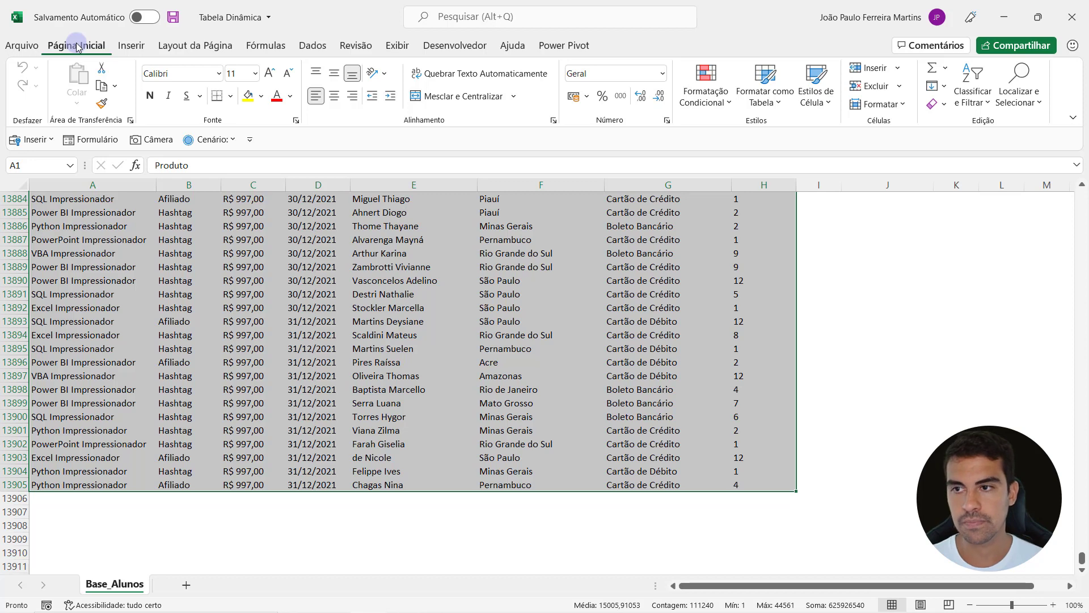
Step: Use Alt key hints to open the Tabela Dinâmica source dropdown on the Inserir tab
key(alt)
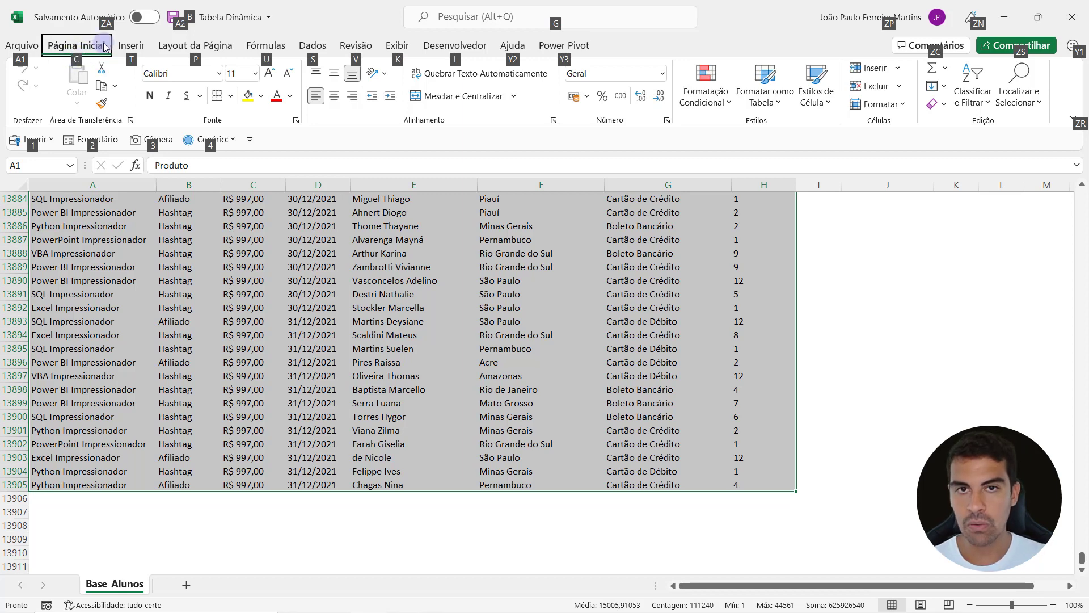
key(c)
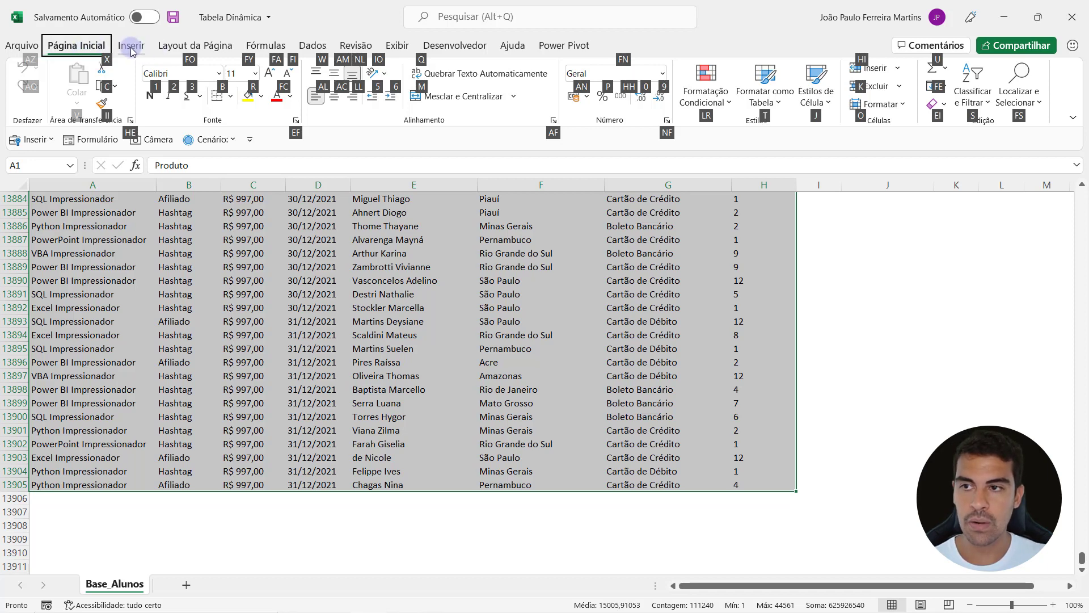
key(Escape)
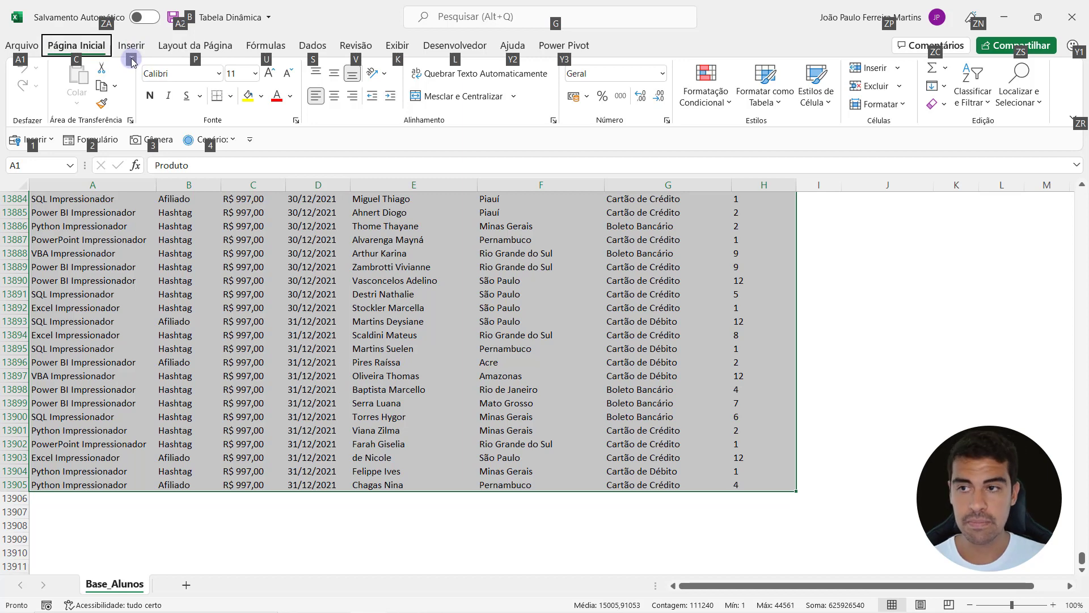
key(t)
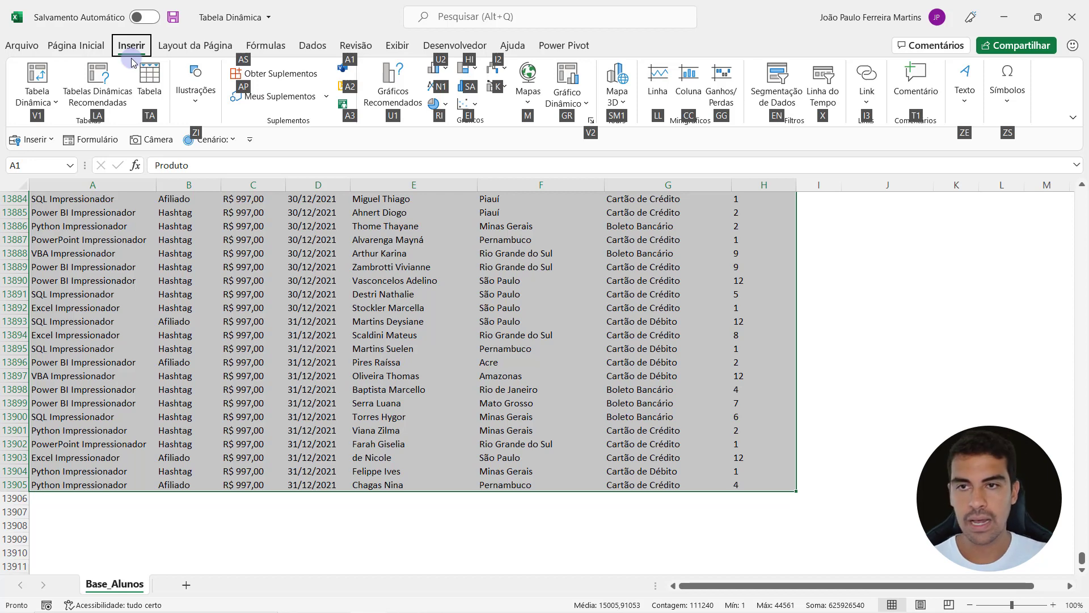
key(v)
key(1)
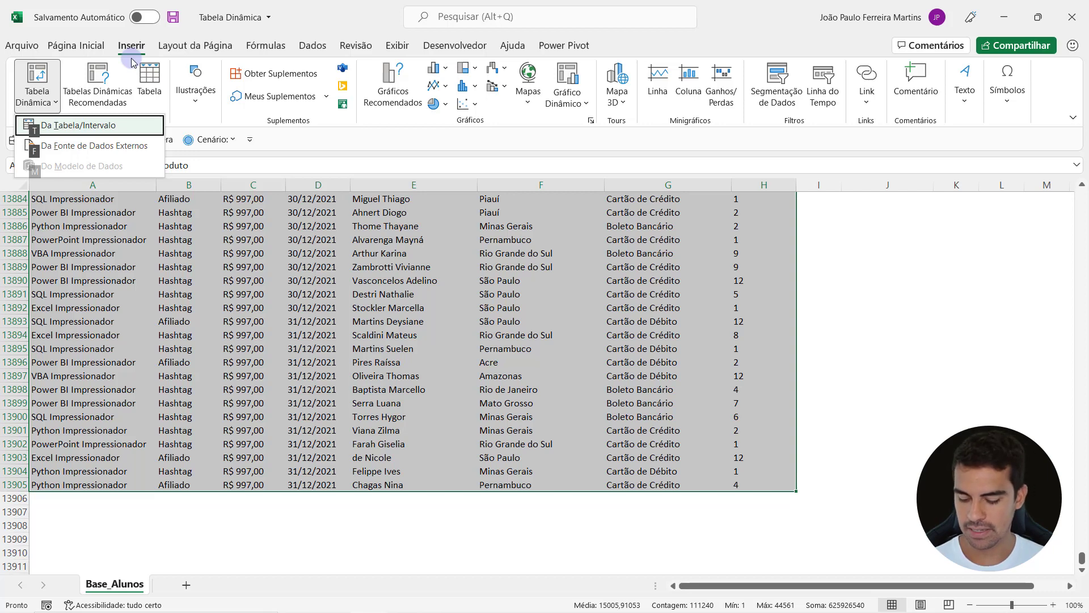
Step: Start a pivot from Da Tabela/Intervalo, cancel it twice, and return to Página Inicial
key(t)
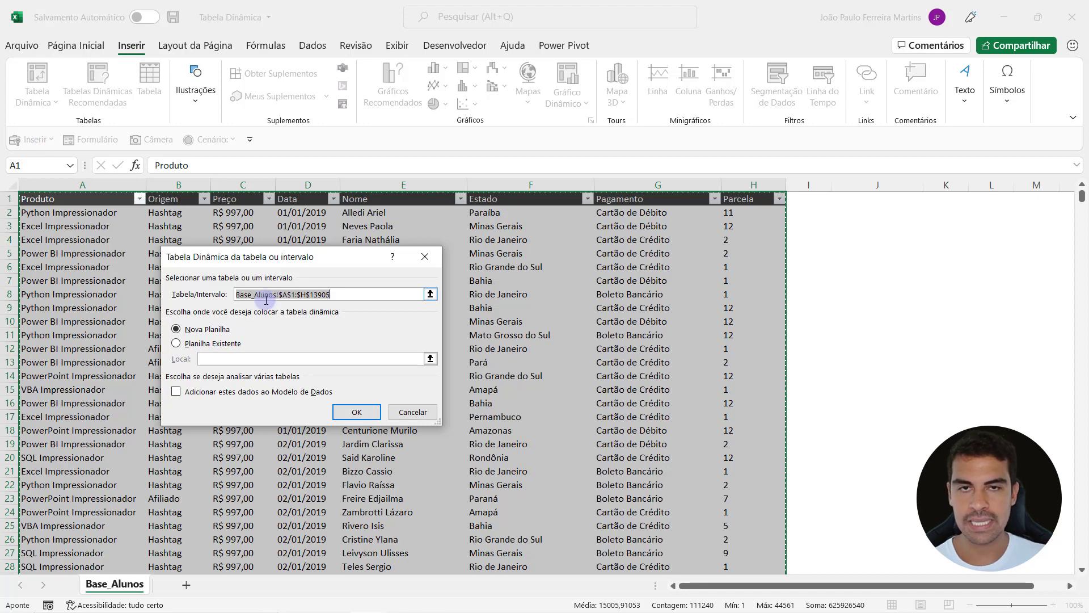
key(Escape)
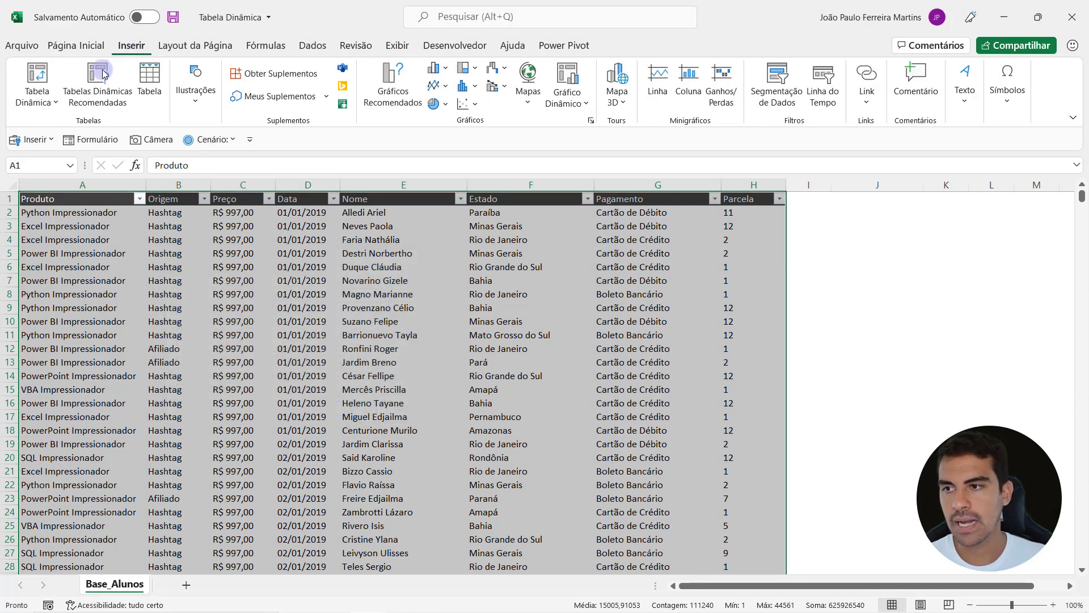
click(37, 77)
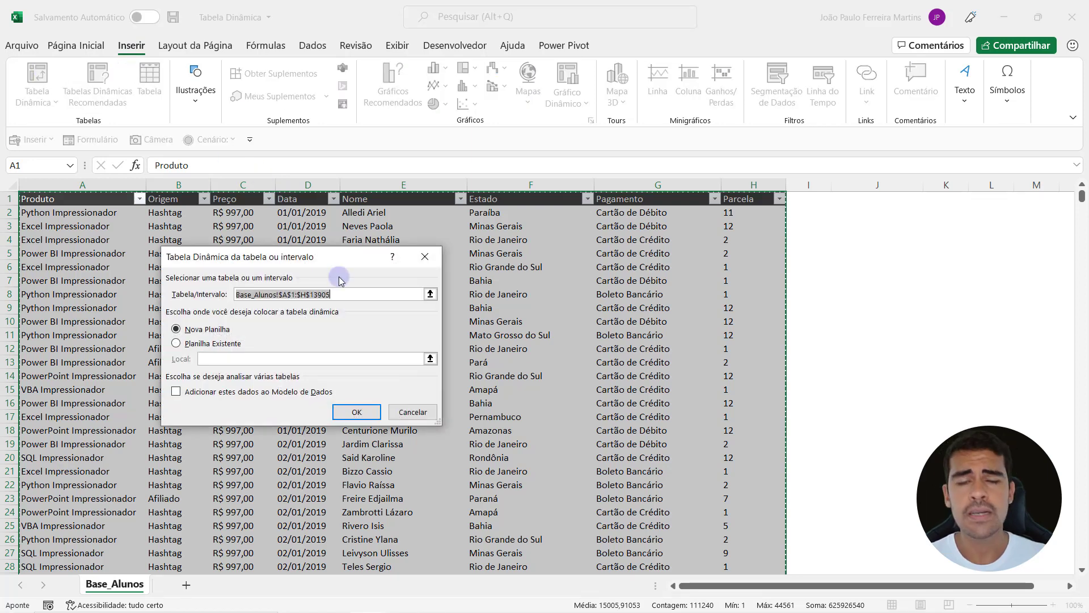
key(Escape)
click(91, 48)
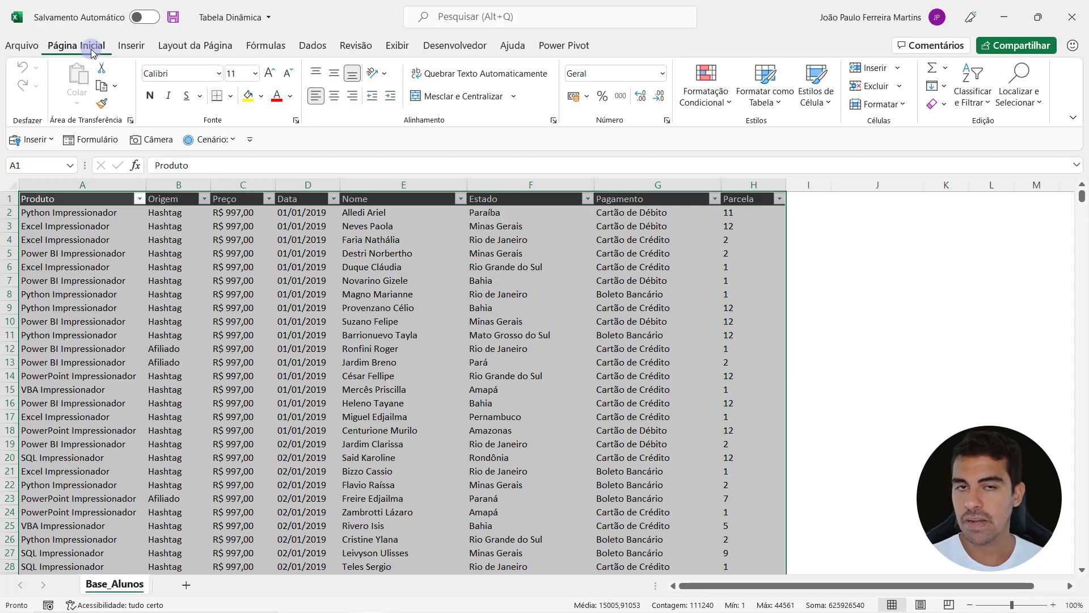
Step: Open the pivot table from range setup with Alt shortcuts, then cancel it
key(alt)
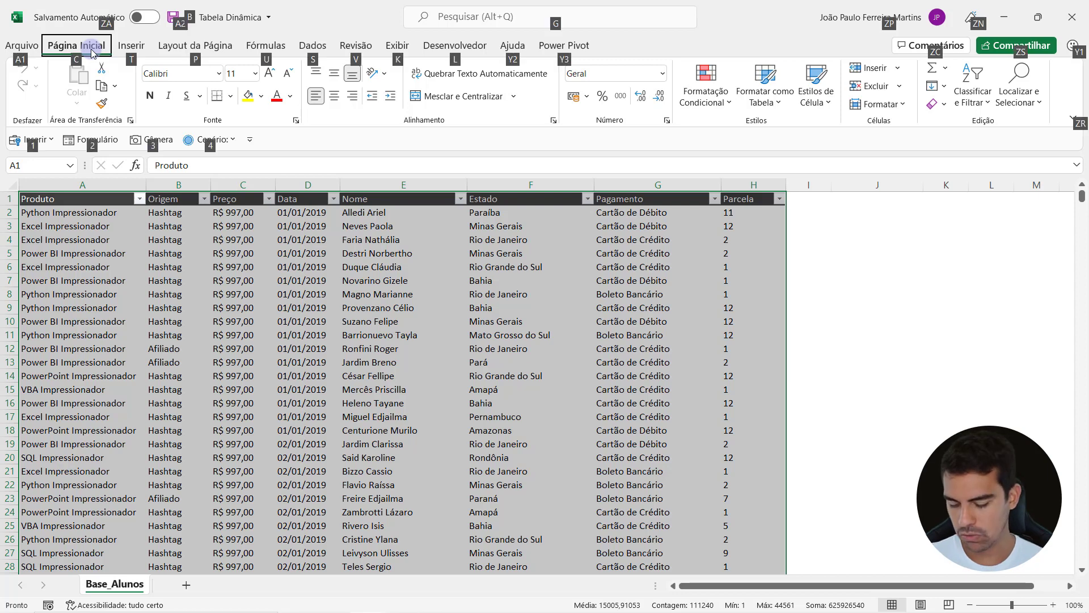
key(t)
key(v)
key(1)
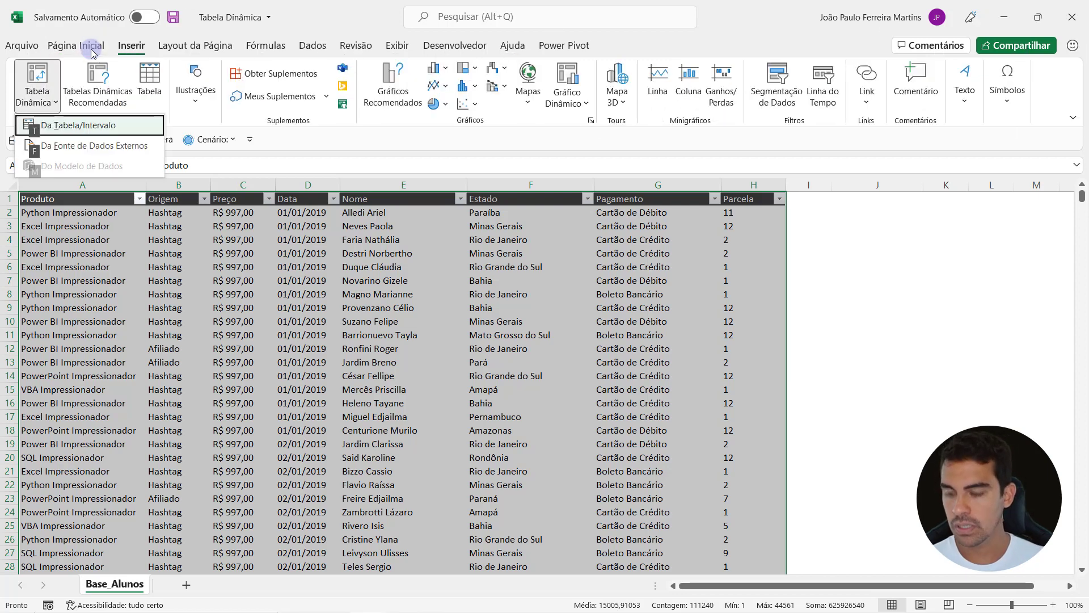
key(t)
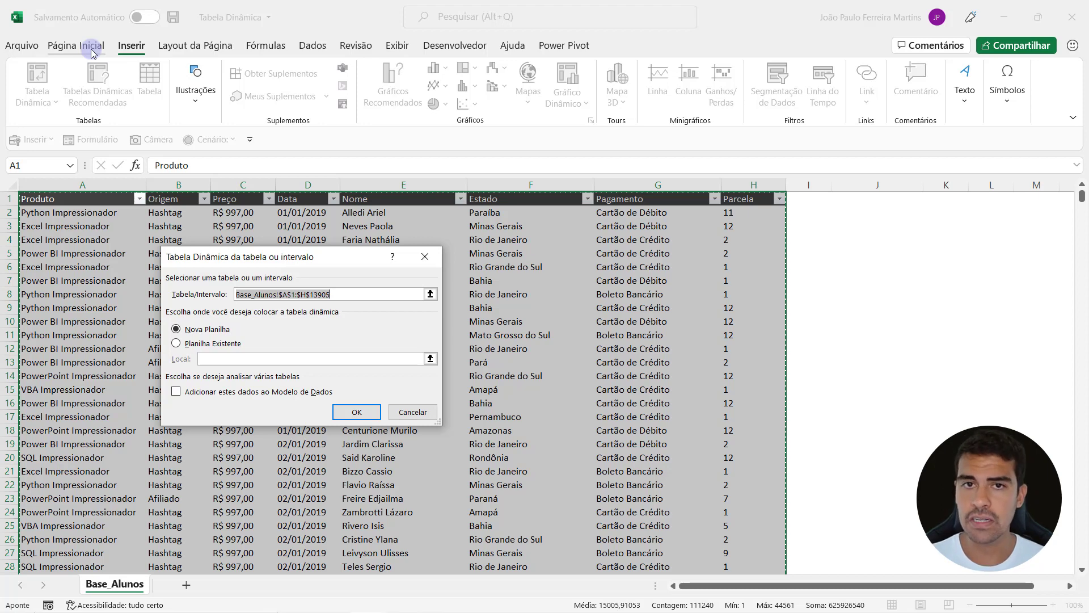
key(Escape)
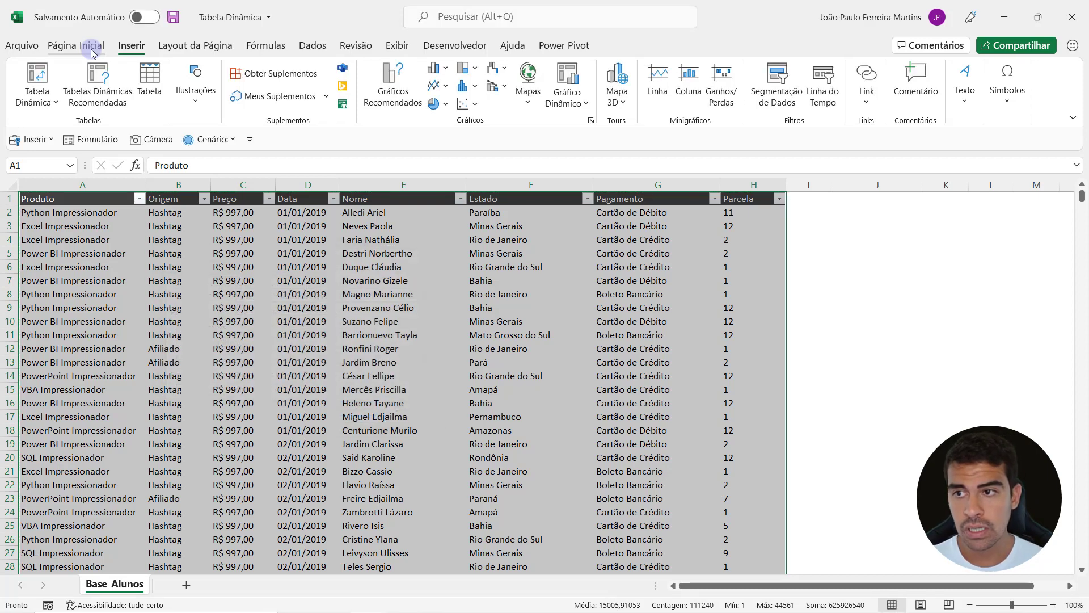
Step: Reopen and cancel the pivot table setup, then close the workbook statistics window
key(alt)
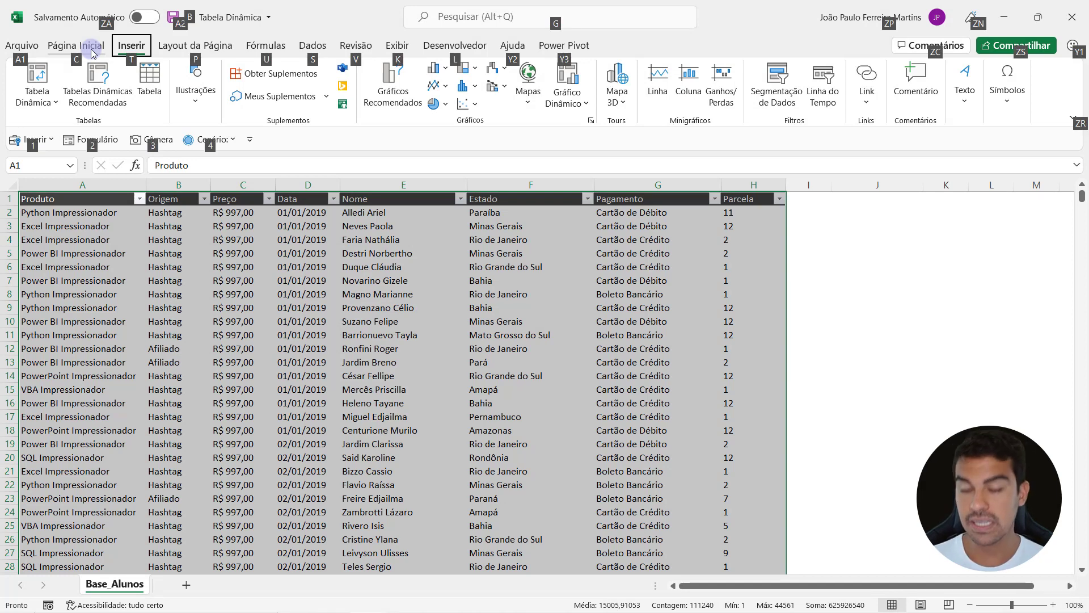
key(t)
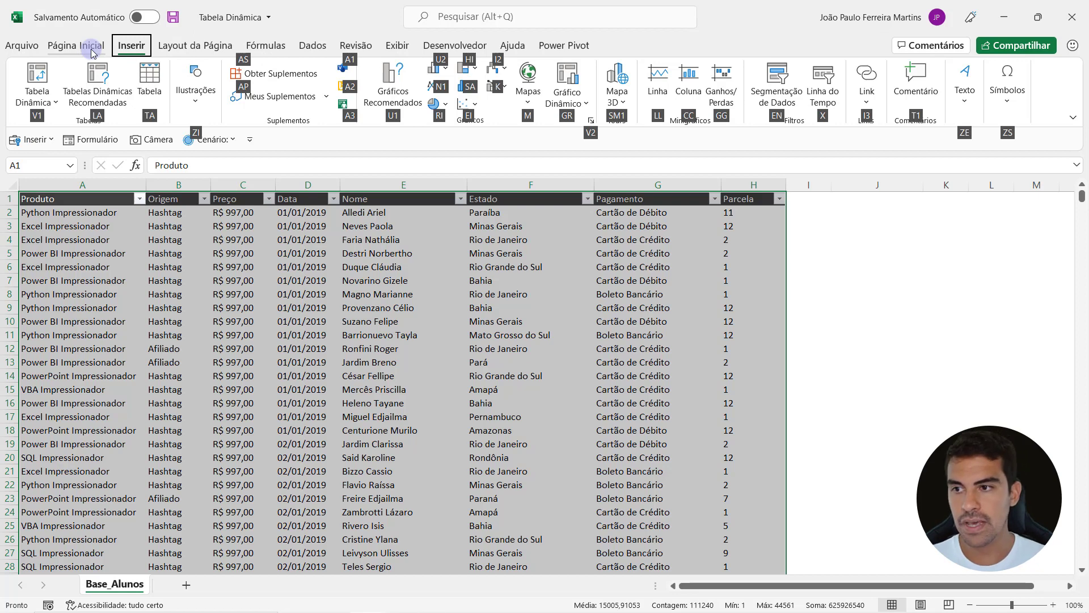
key(v)
key(1)
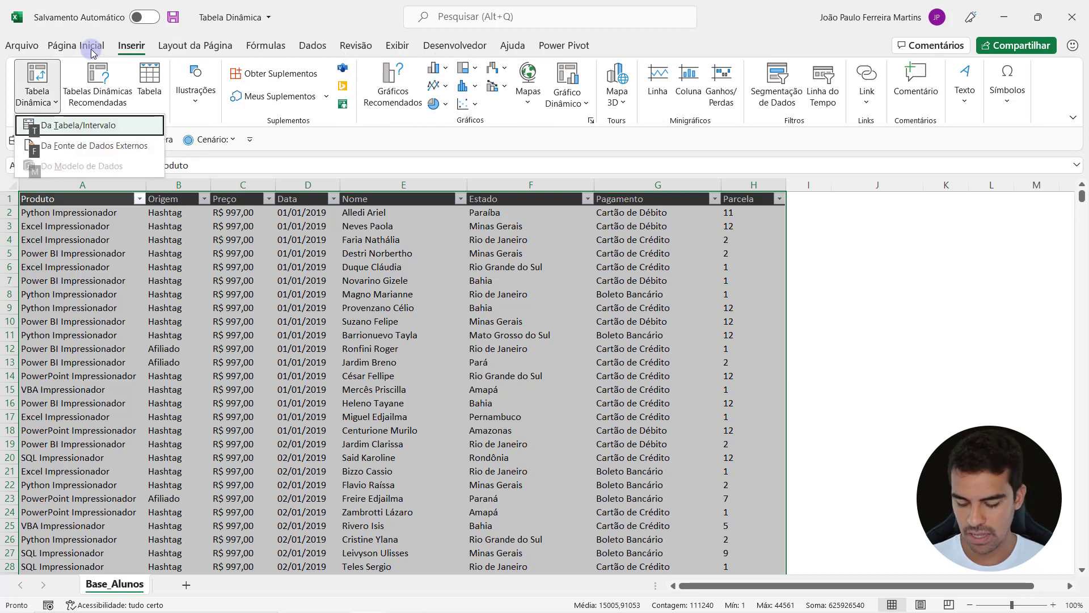
key(t)
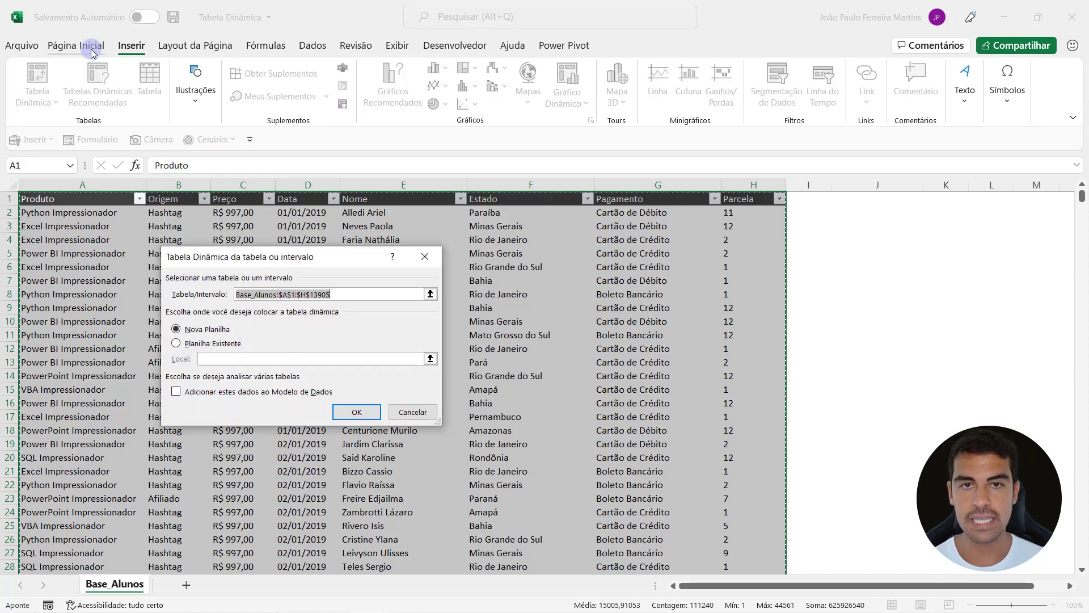
key(Escape)
key(alt)
key(r)
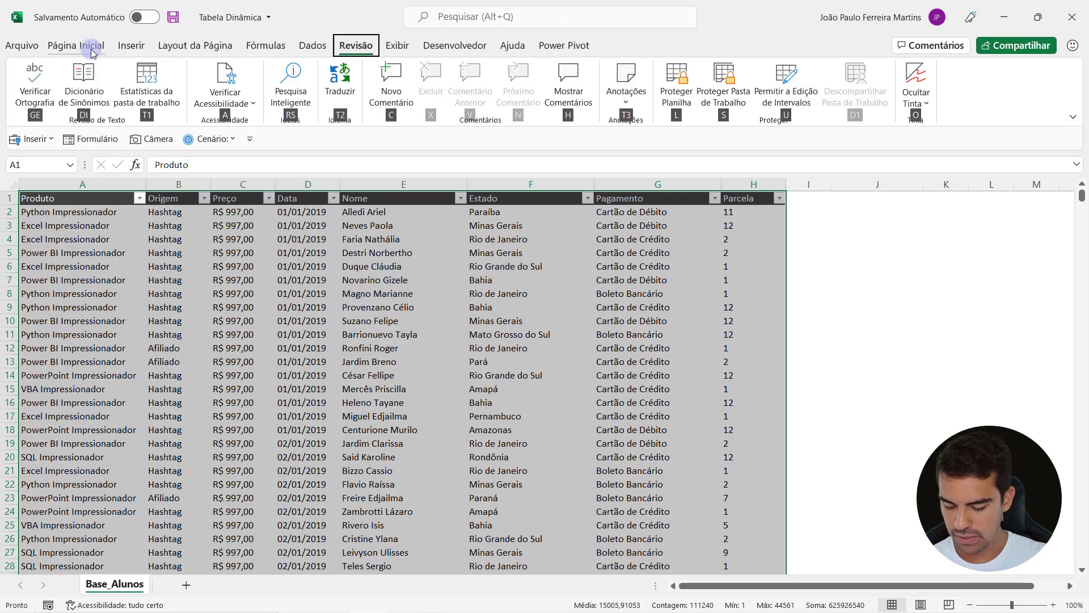
key(w)
key(Return)
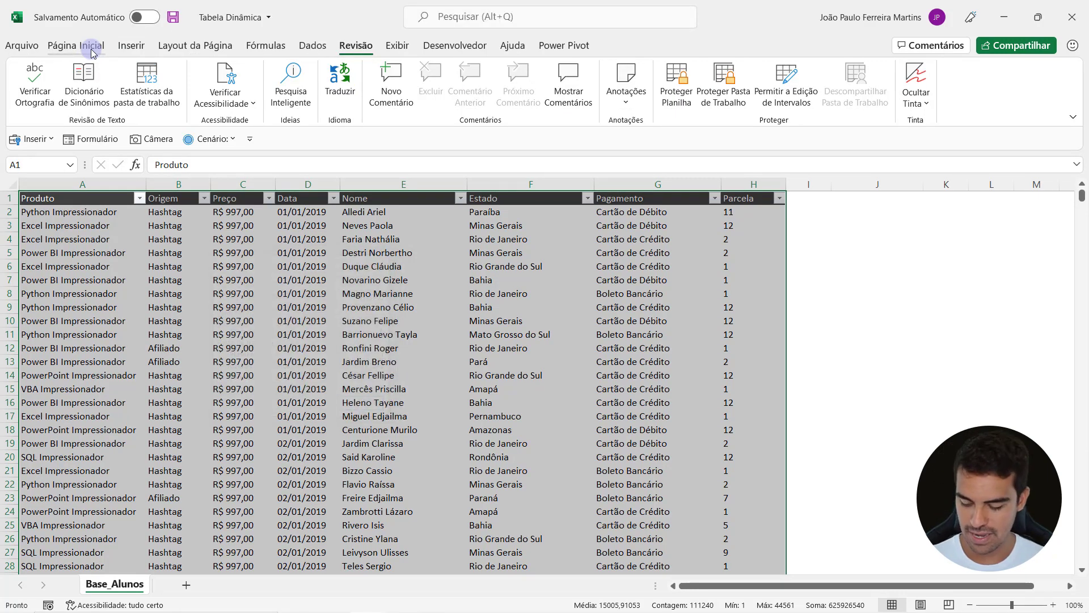
Step: Insert the pivot table from the Base_Alunos table onto a new worksheet
key(alt)
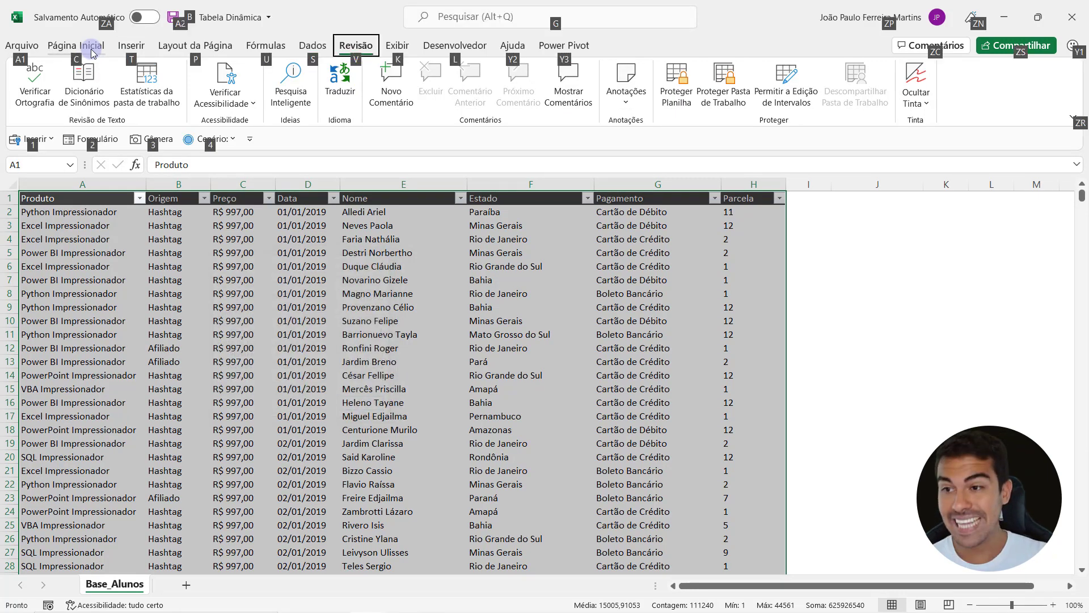
key(t)
key(v)
key(t)
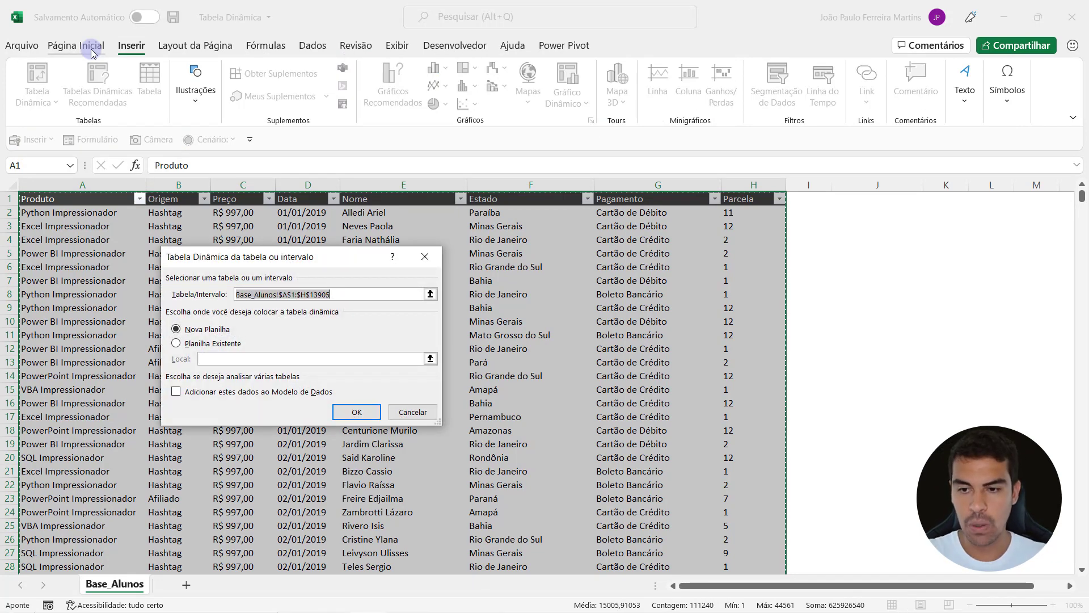
key(Return)
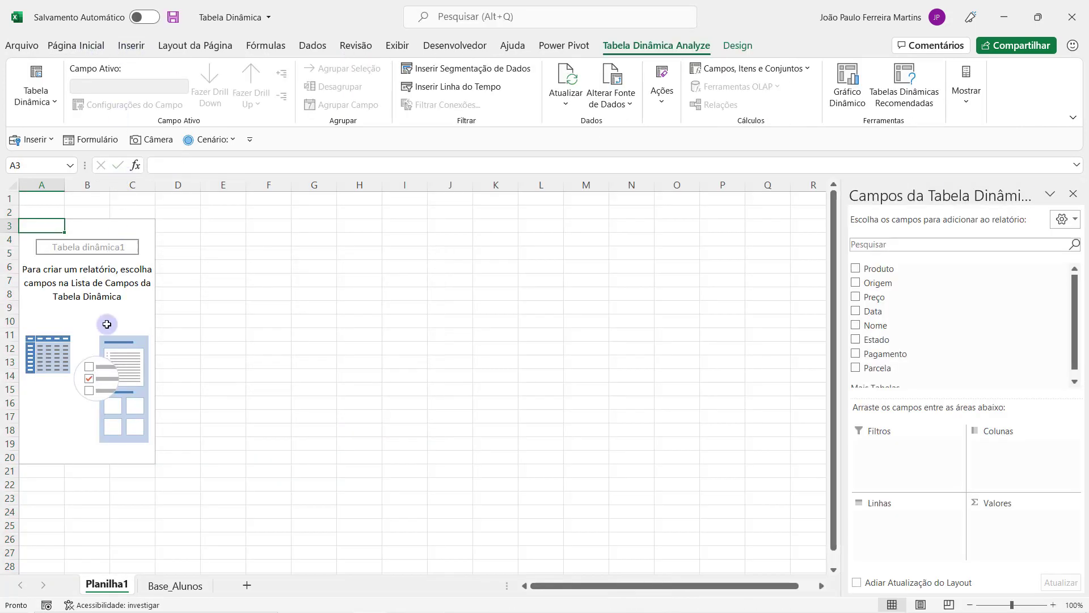
Step: Rename the Planilha1 sheet tab to 'Análise'
double_click(120, 585)
text(An)
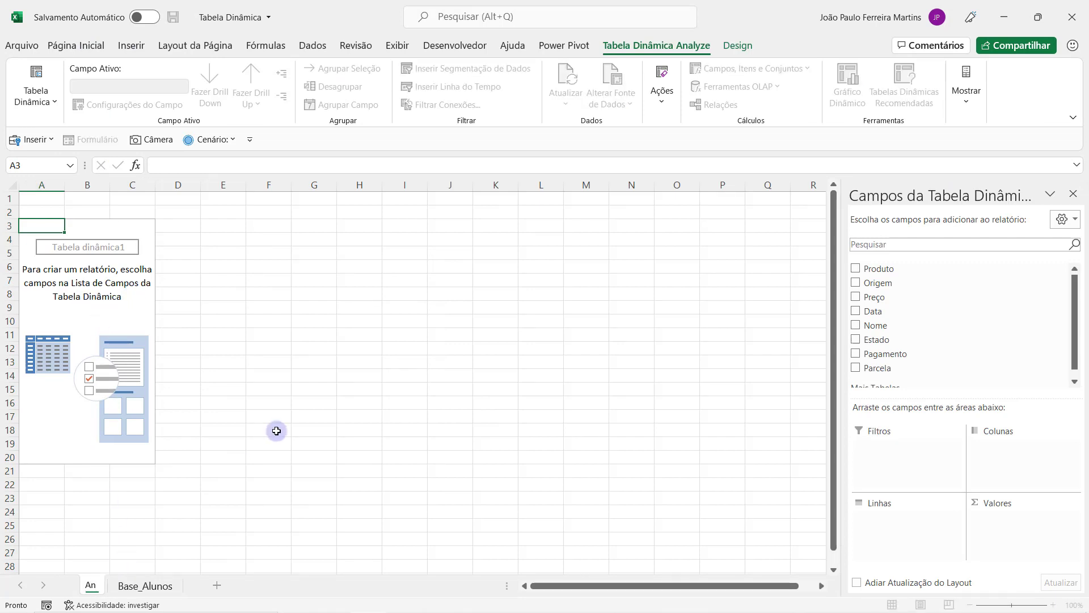
text(álise)
click(139, 357)
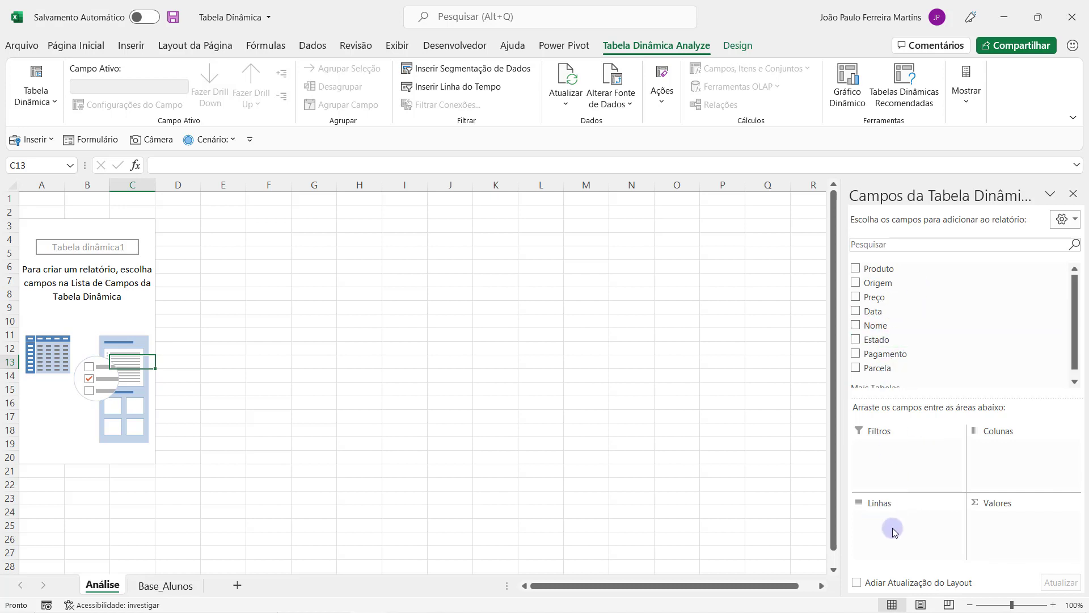
Step: Add Estado to the pivot rows, listing states from Acre to Tocantins
drag(876, 340, 885, 522)
scroll(62, 272, down, 2)
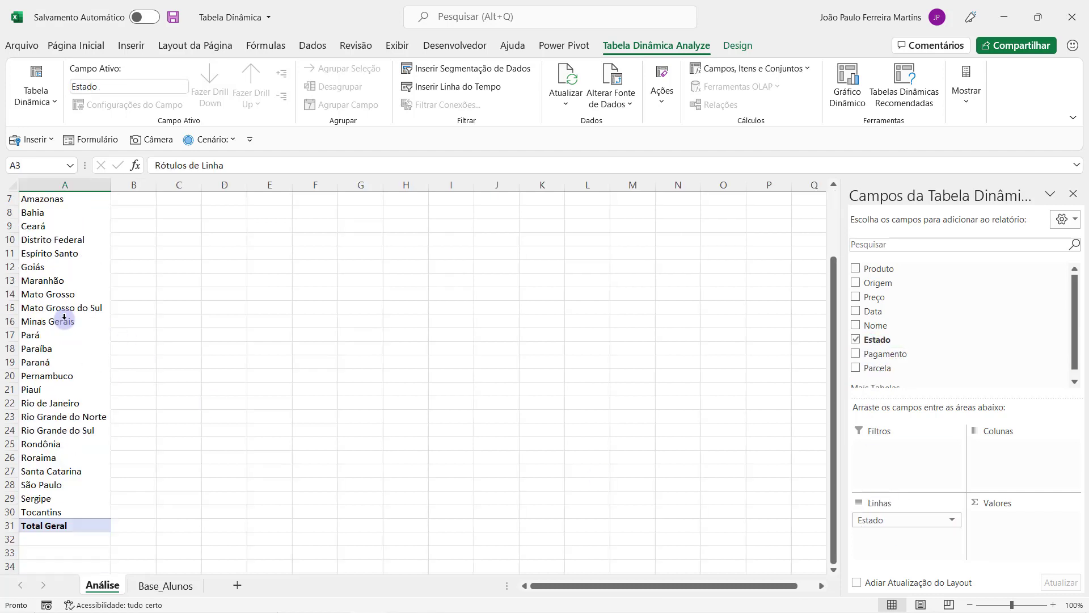
scroll(64, 312, up, 2)
click(45, 239)
scroll(72, 302, down, 1)
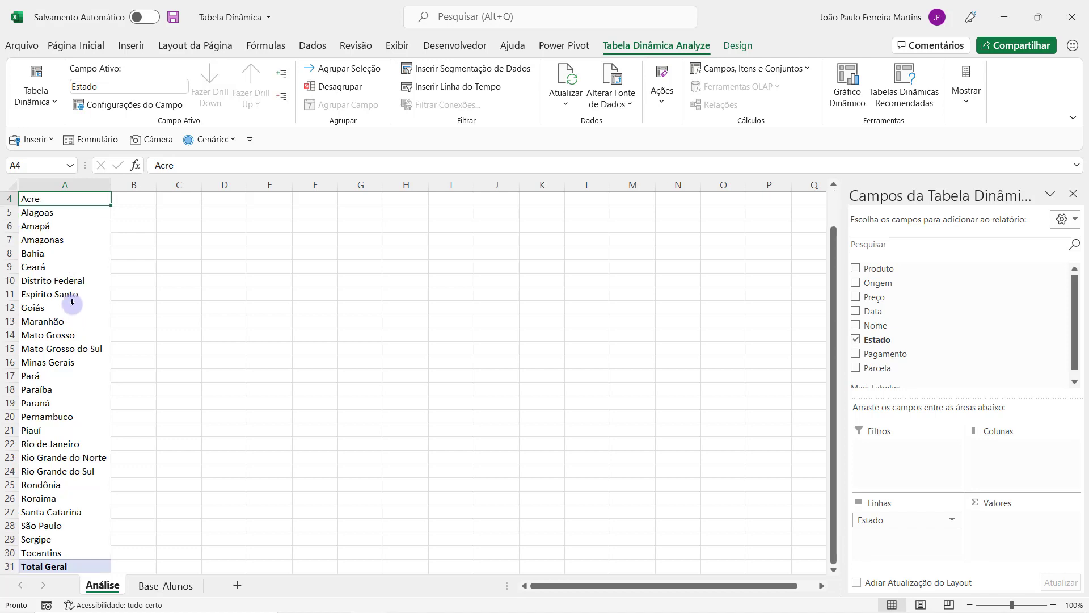
scroll(72, 302, down, 2)
click(54, 471)
scroll(66, 421, up, 3)
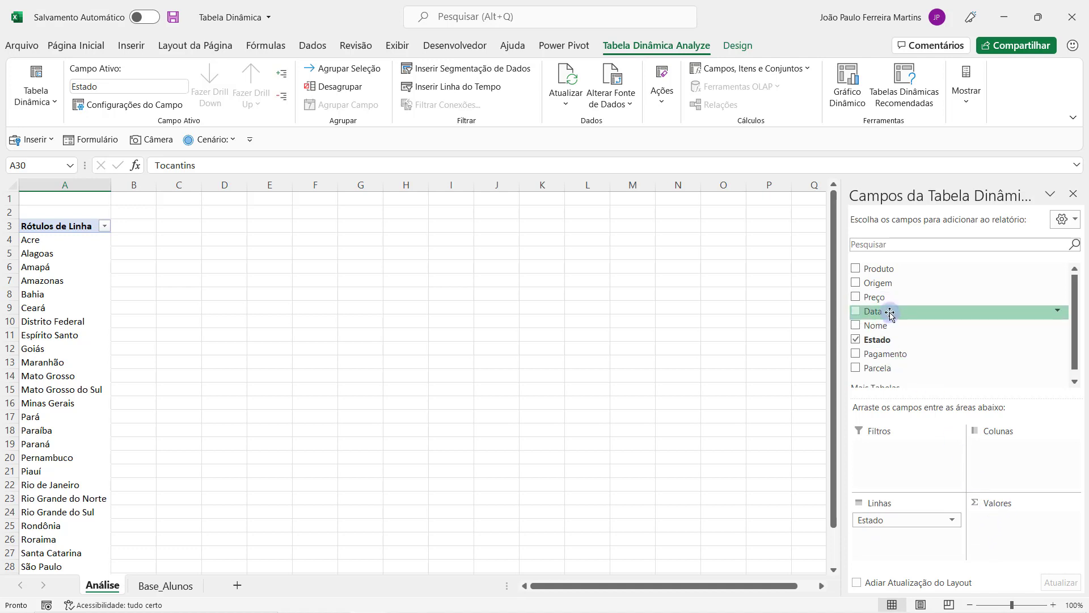
Step: Add Preço as Soma de Preço values and format the totals from B4 down as Moeda
drag(870, 299, 1032, 526)
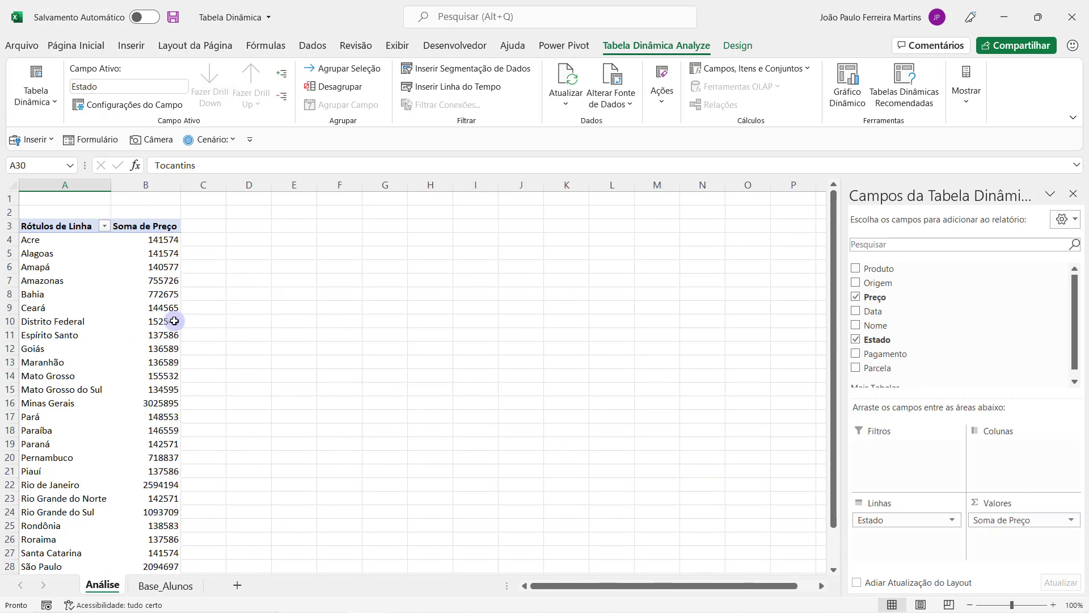
click(155, 239)
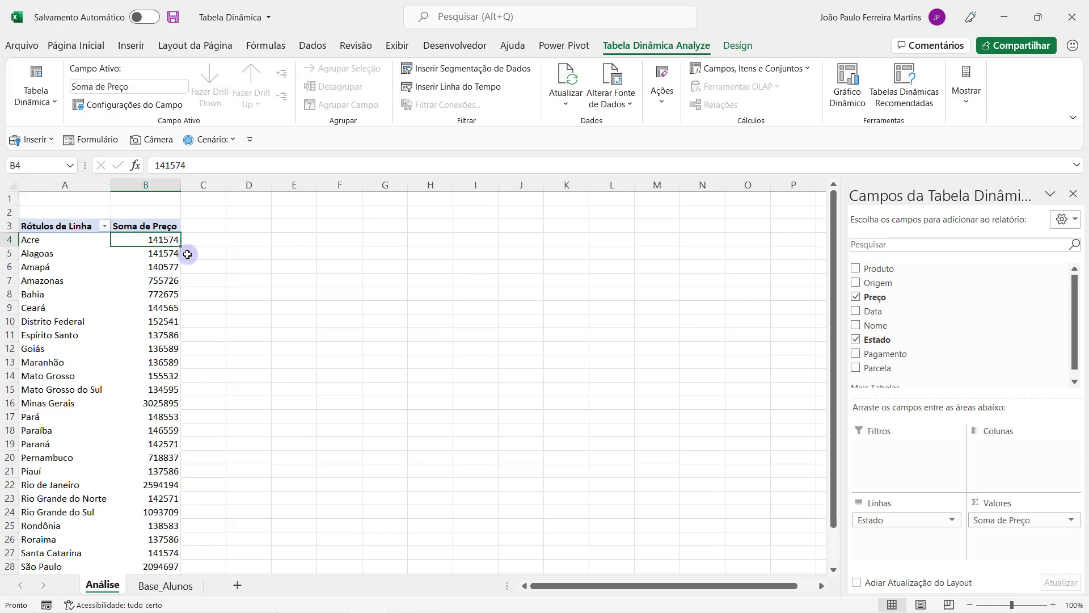
key(ctrl+shift+Down)
scroll(148, 277, up, 1)
scroll(162, 335, down, 1)
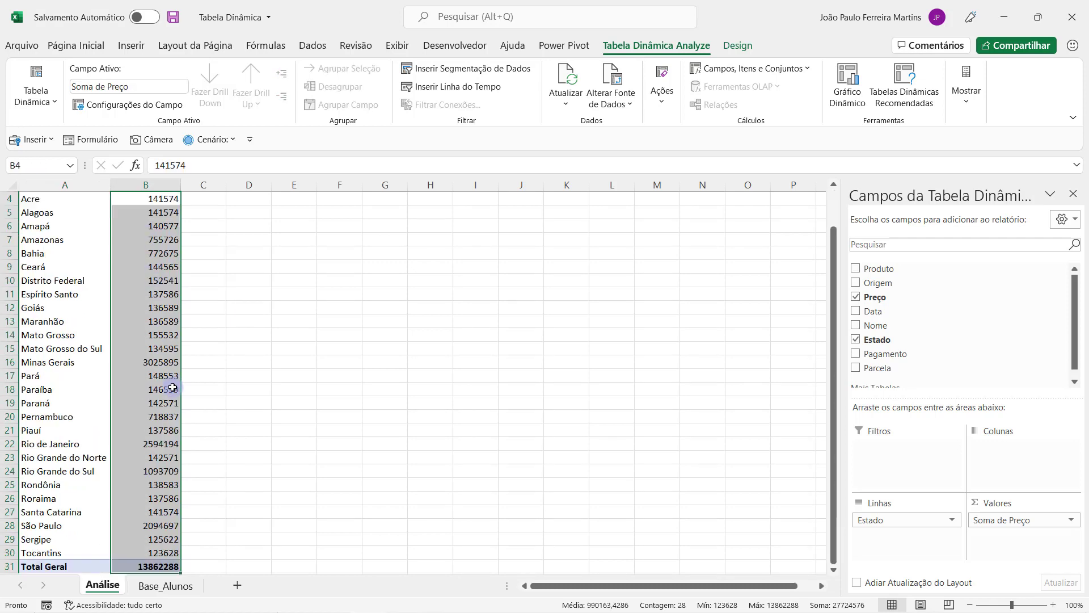
scroll(173, 386, down, 2)
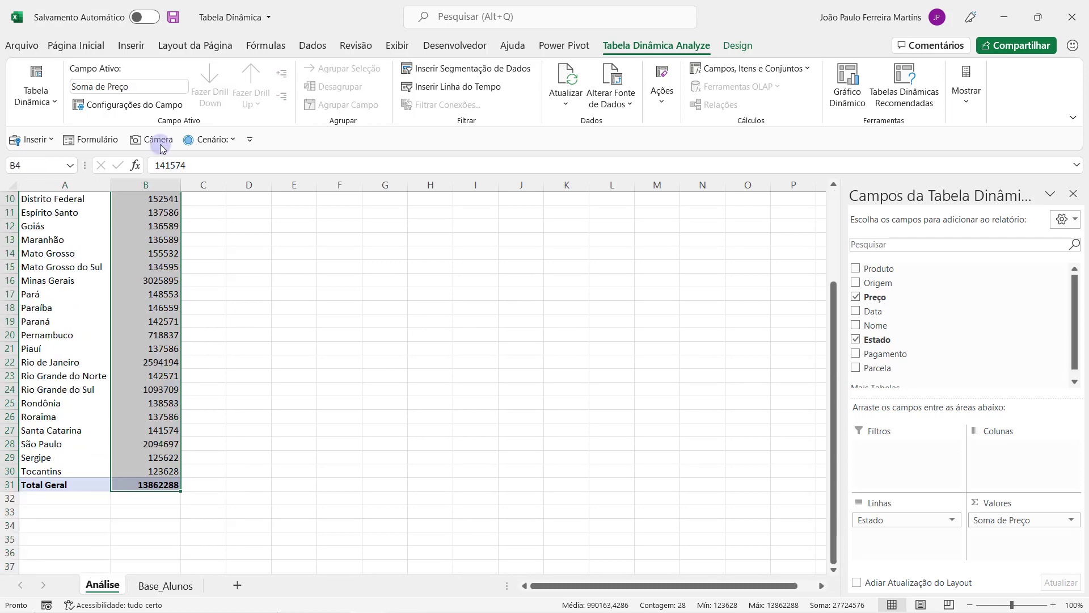
click(92, 47)
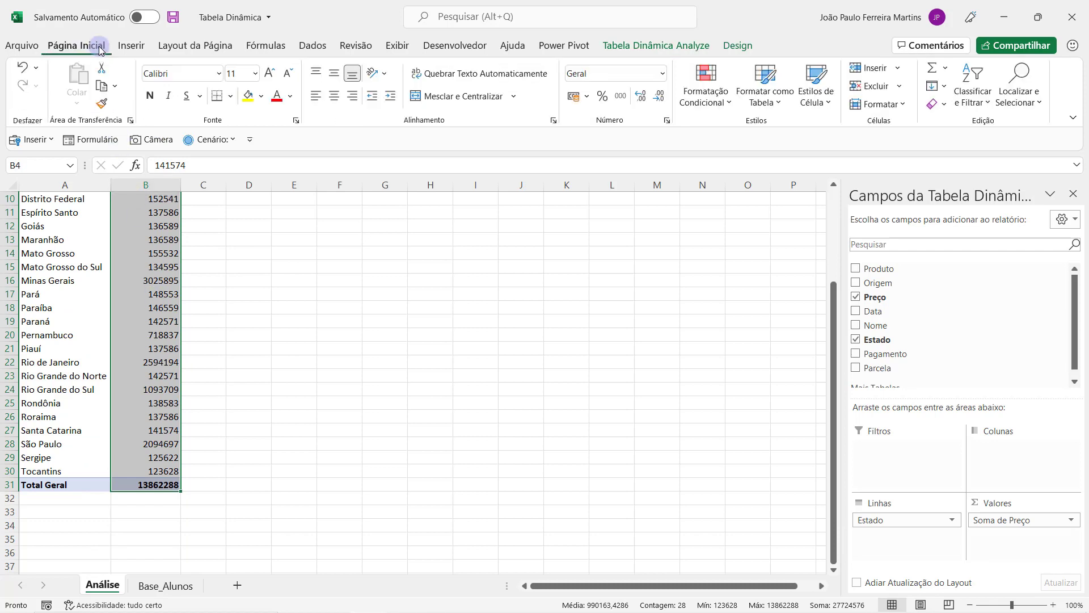
click(664, 73)
click(671, 163)
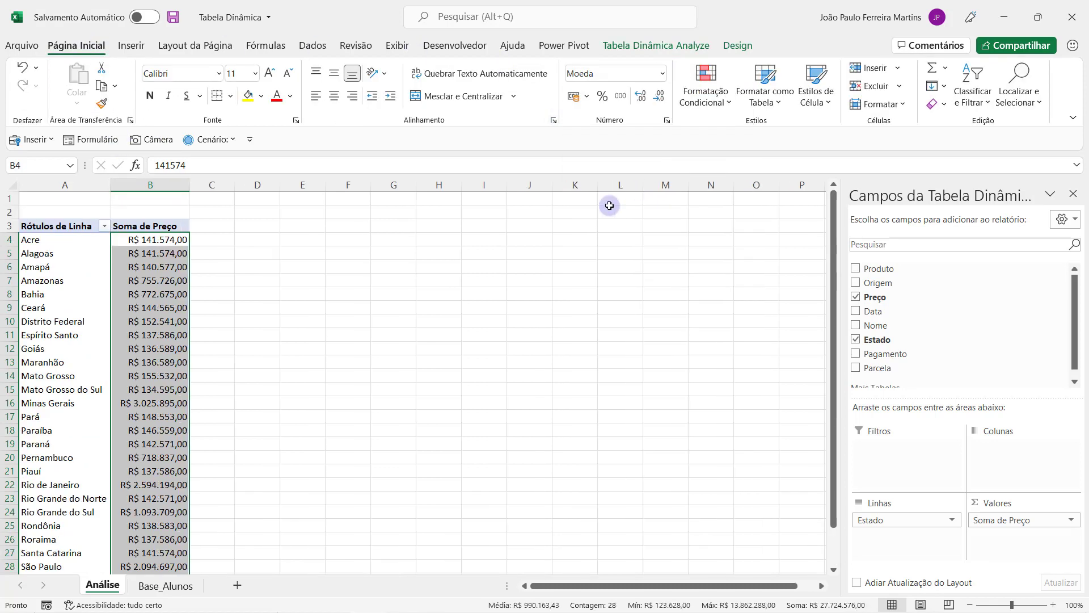
click(142, 284)
Step: Review state labels and totals such as Acre, Amapá, Minas Gerais and Bahia
click(74, 240)
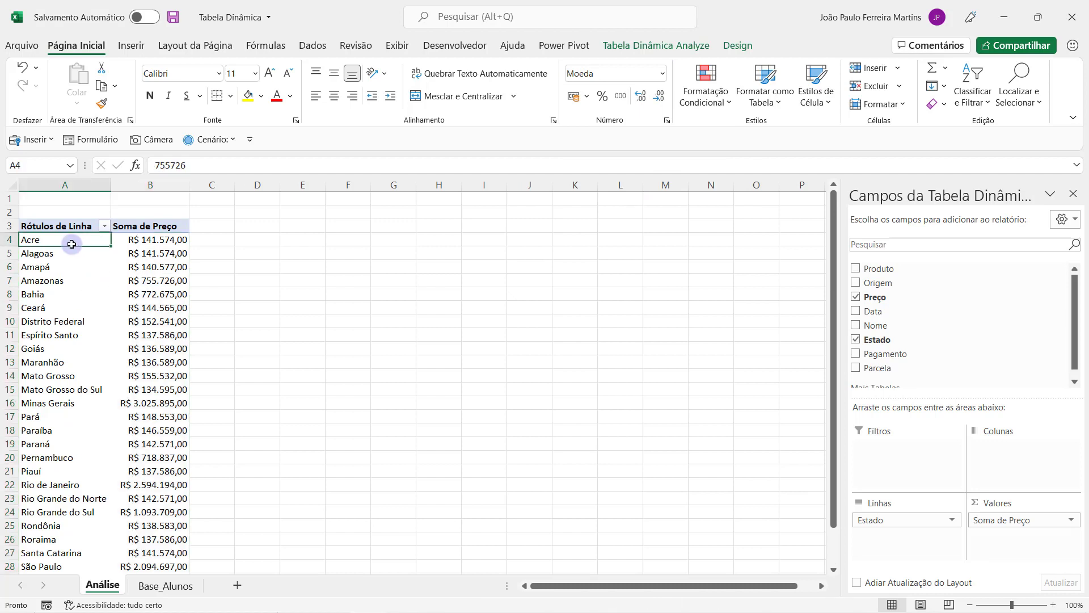
click(173, 239)
click(41, 254)
click(146, 253)
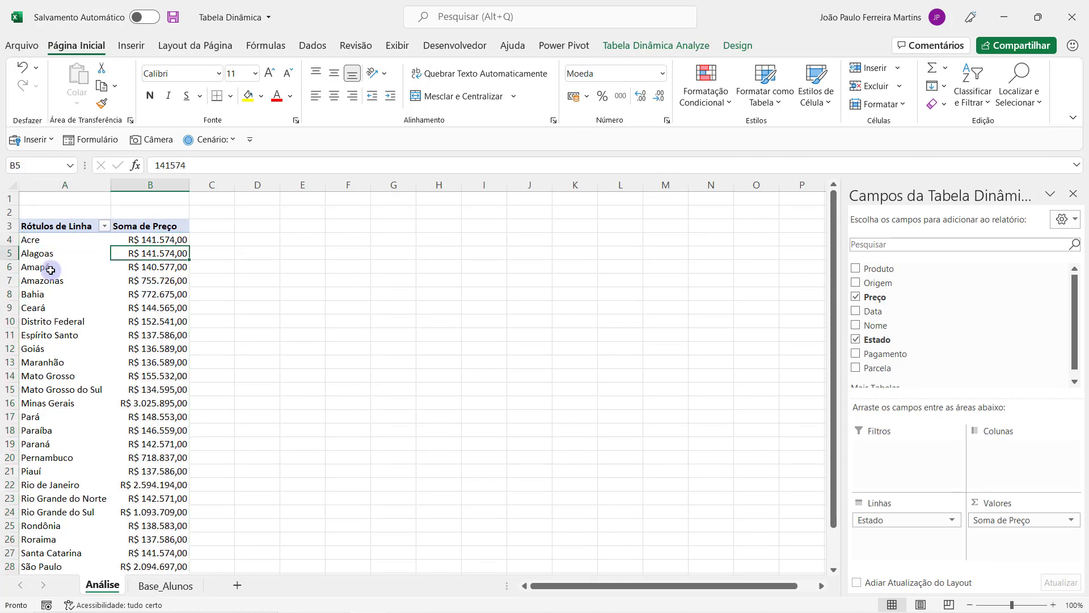
click(41, 268)
click(171, 267)
scroll(156, 335, down, 1)
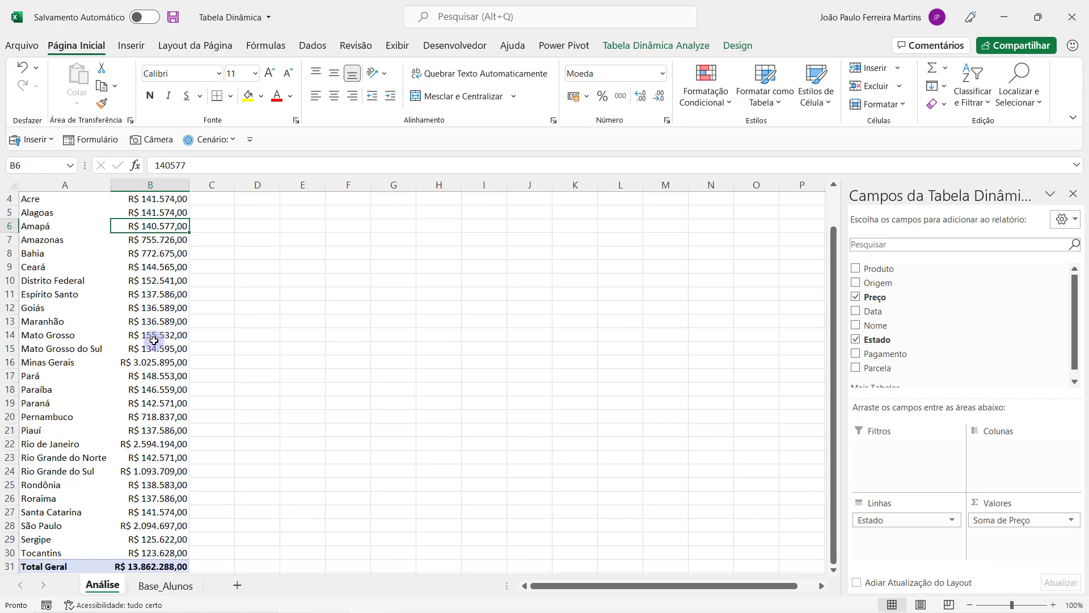
click(87, 363)
click(168, 361)
scroll(170, 352, up, 1)
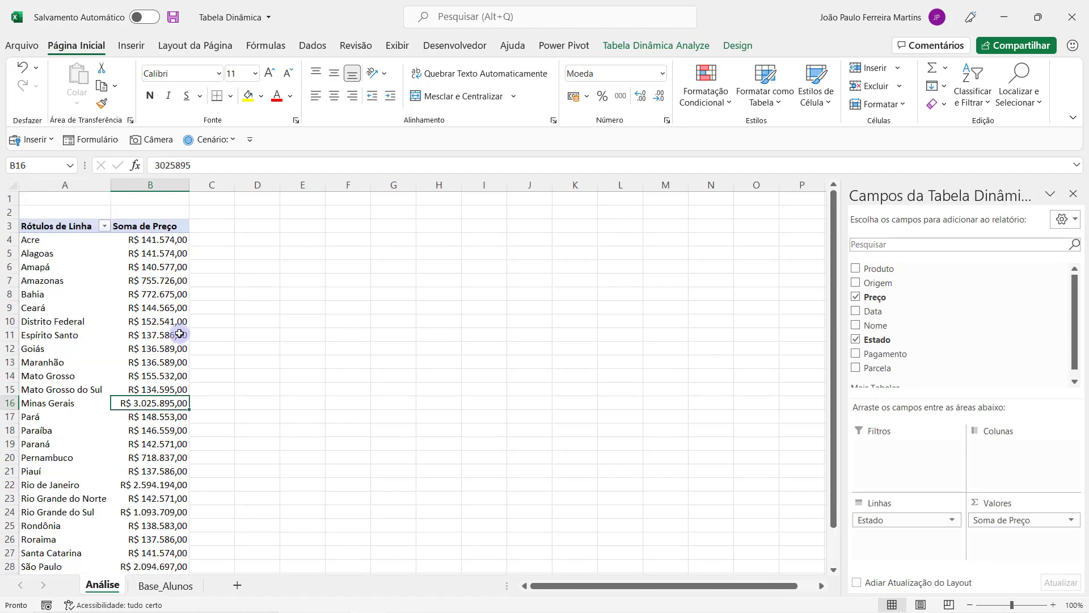
click(160, 296)
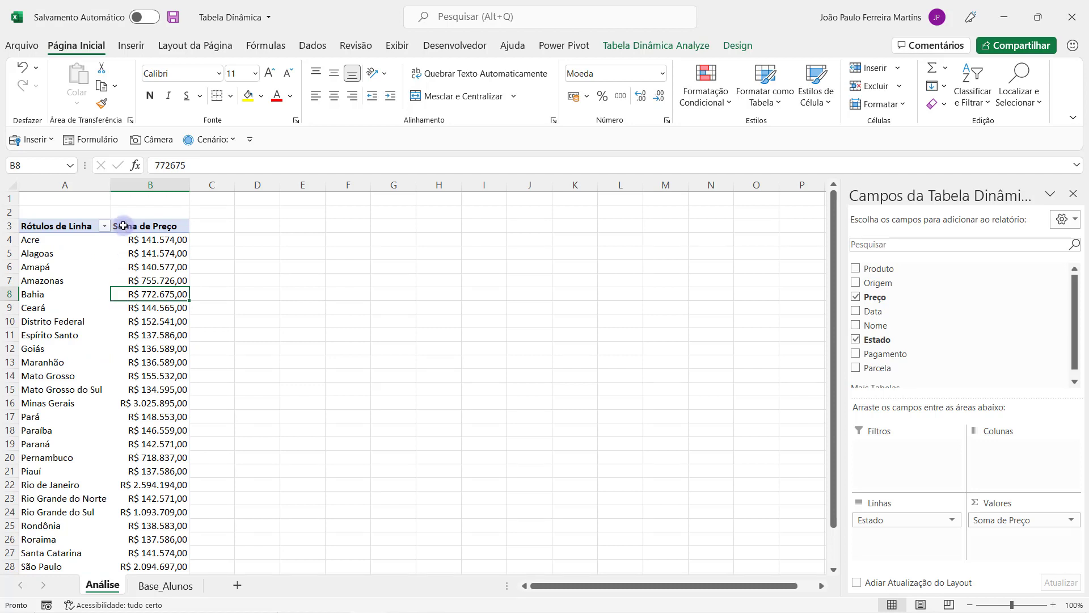
Step: Open and close the Estado sort options, then select the state labels Acre to Tocantins
click(106, 227)
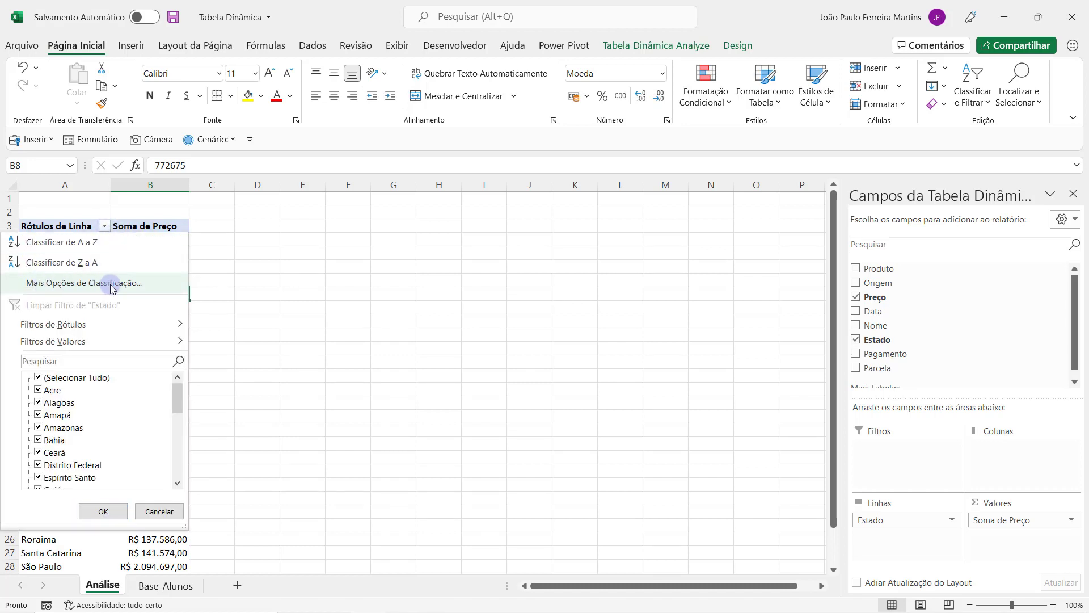
click(267, 287)
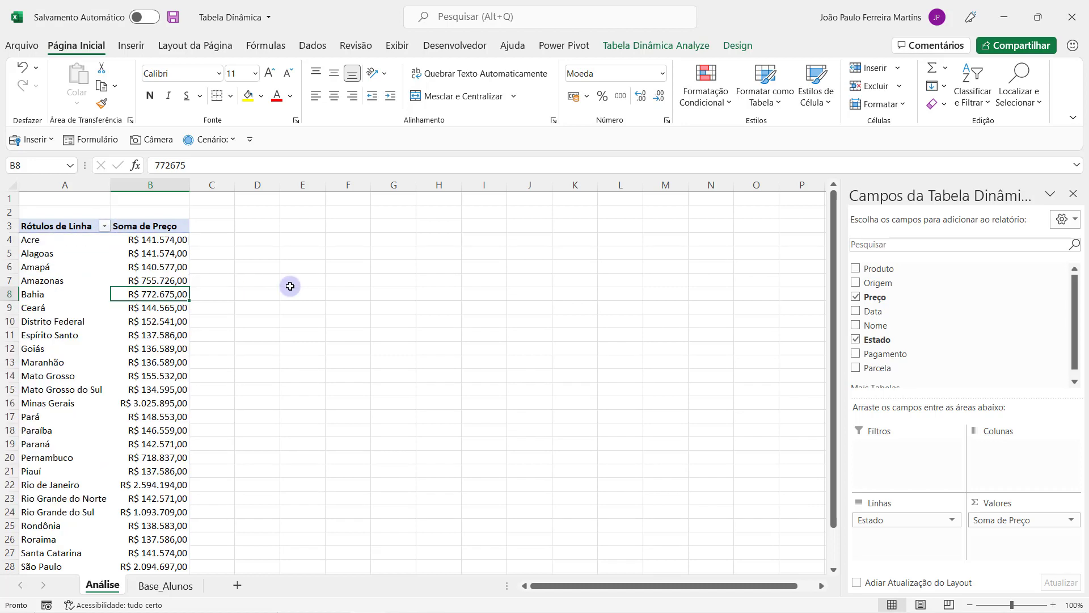
click(64, 239)
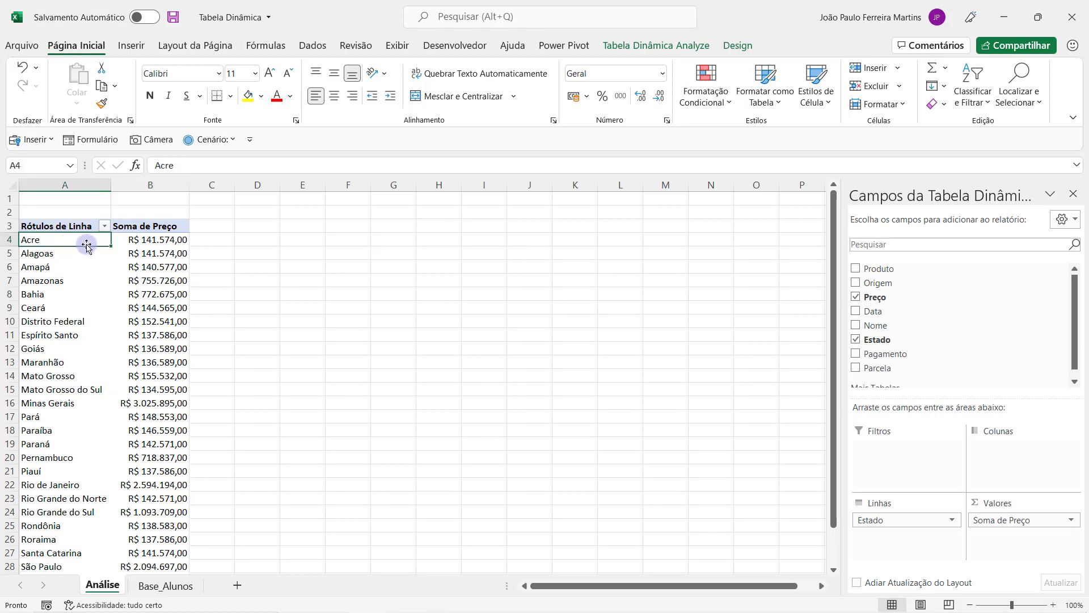
key(ctrl+shift+Down)
key(shift+Up)
scroll(86, 245, up, 1)
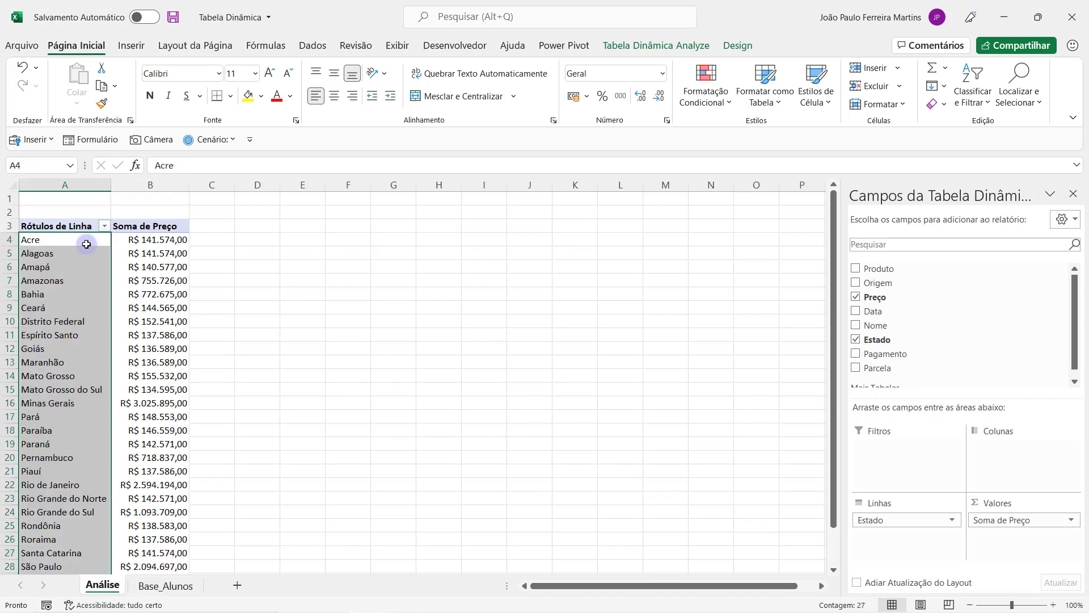
click(50, 225)
click(86, 247)
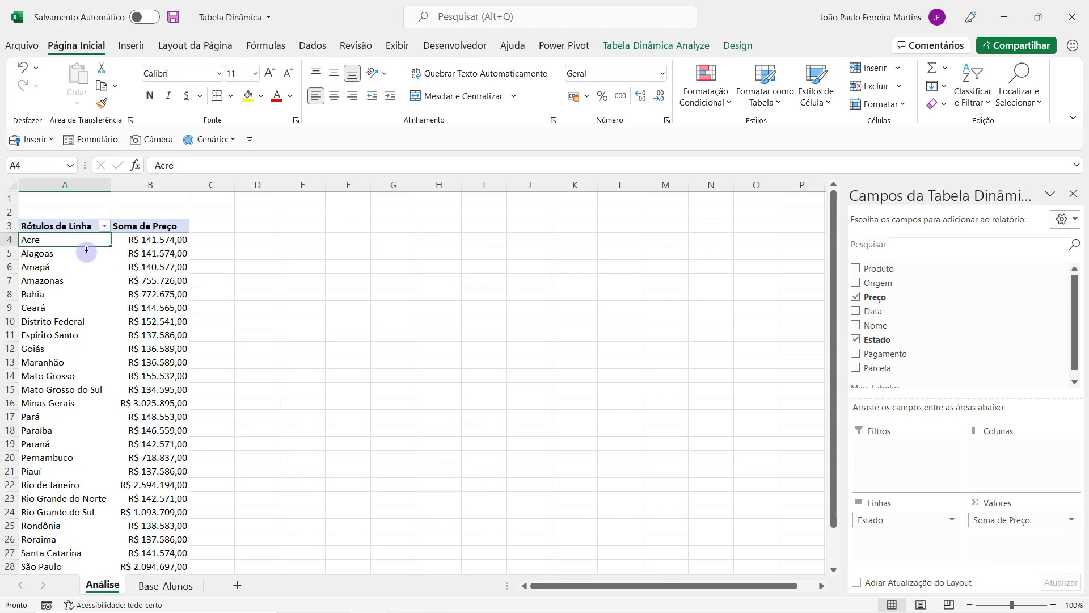
key(Down)
key(Down)
key(Up)
key(Up)
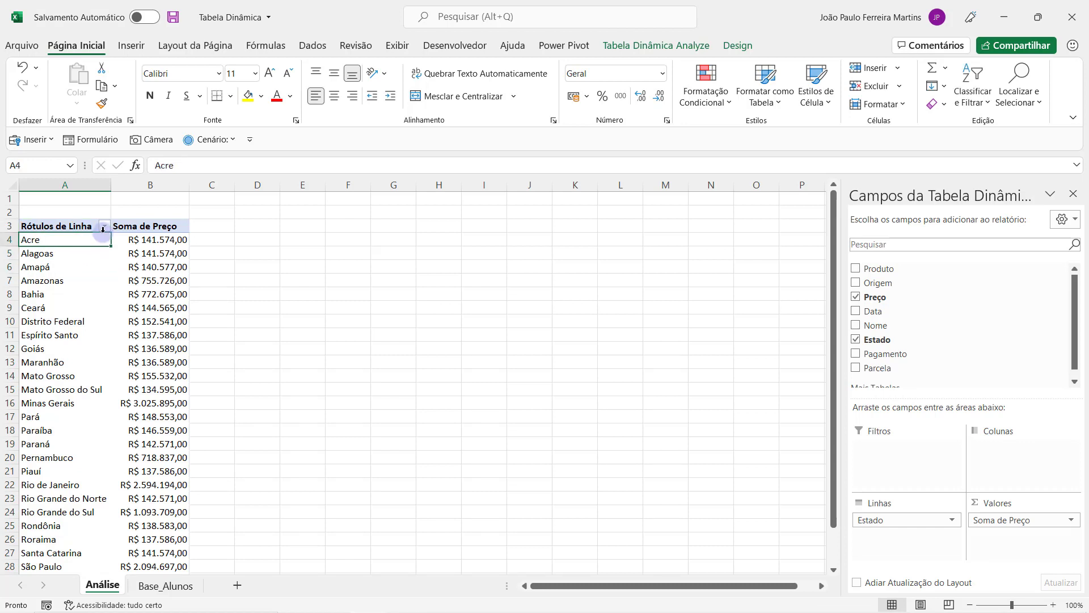
Step: Sort Estado as Decrescente (de Z a A) by Soma de Preço
click(106, 227)
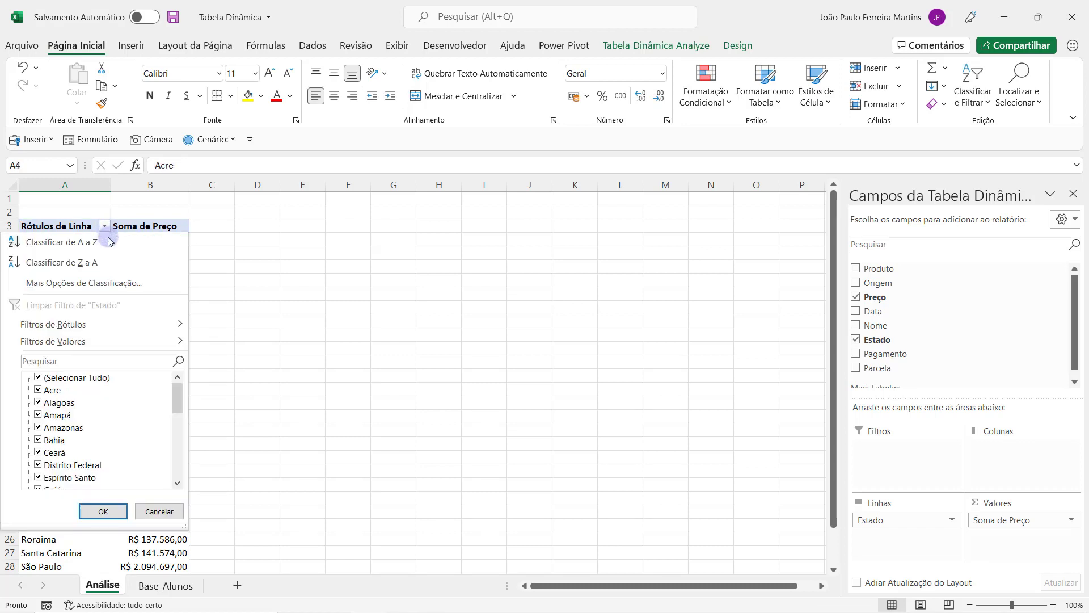
click(127, 285)
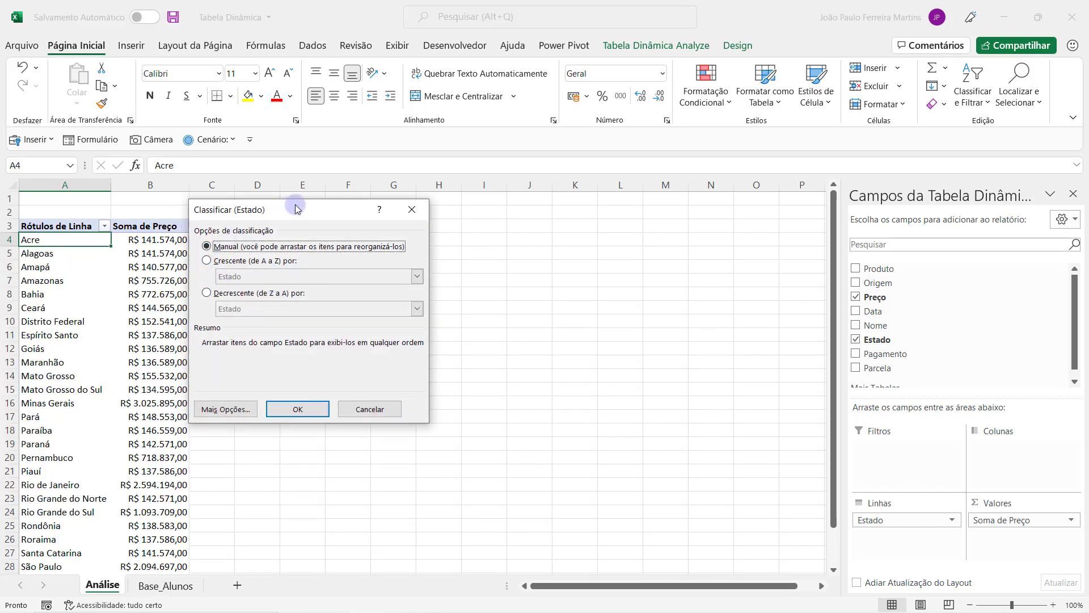
drag(256, 216, 319, 194)
click(313, 242)
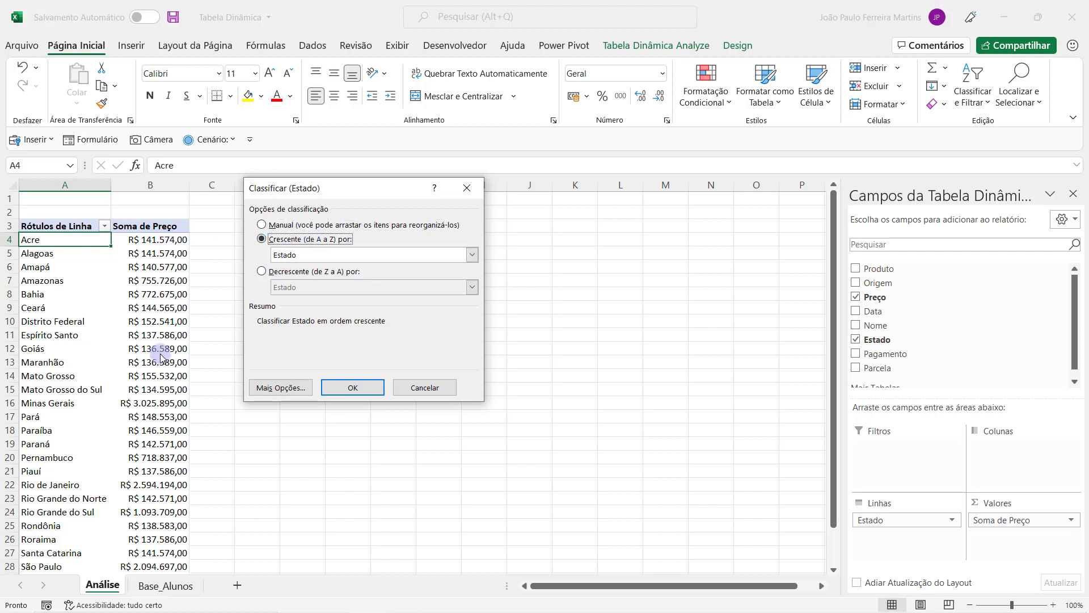
click(290, 273)
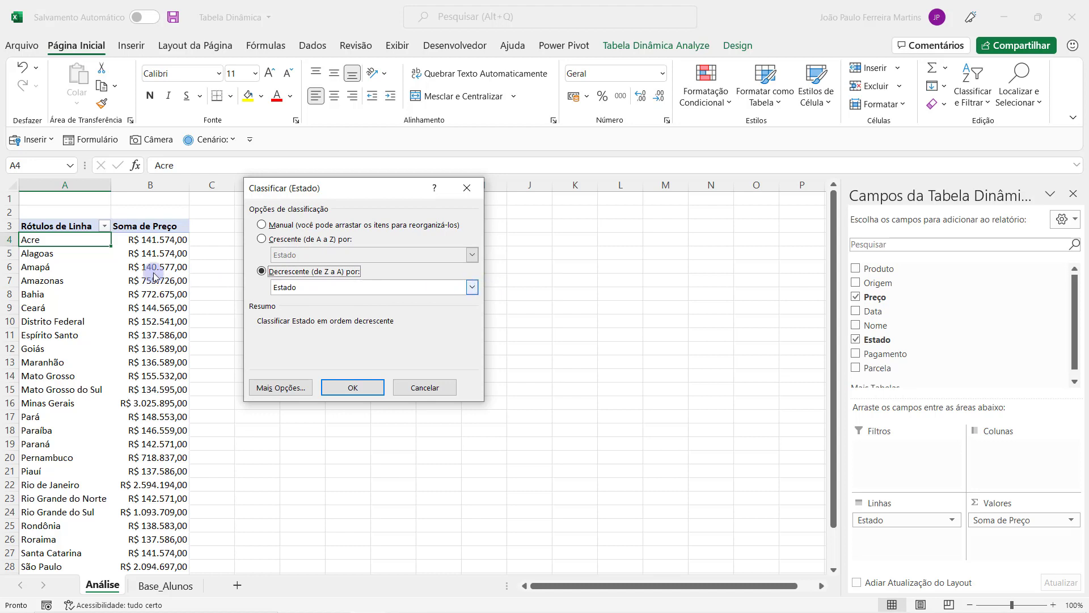
click(443, 286)
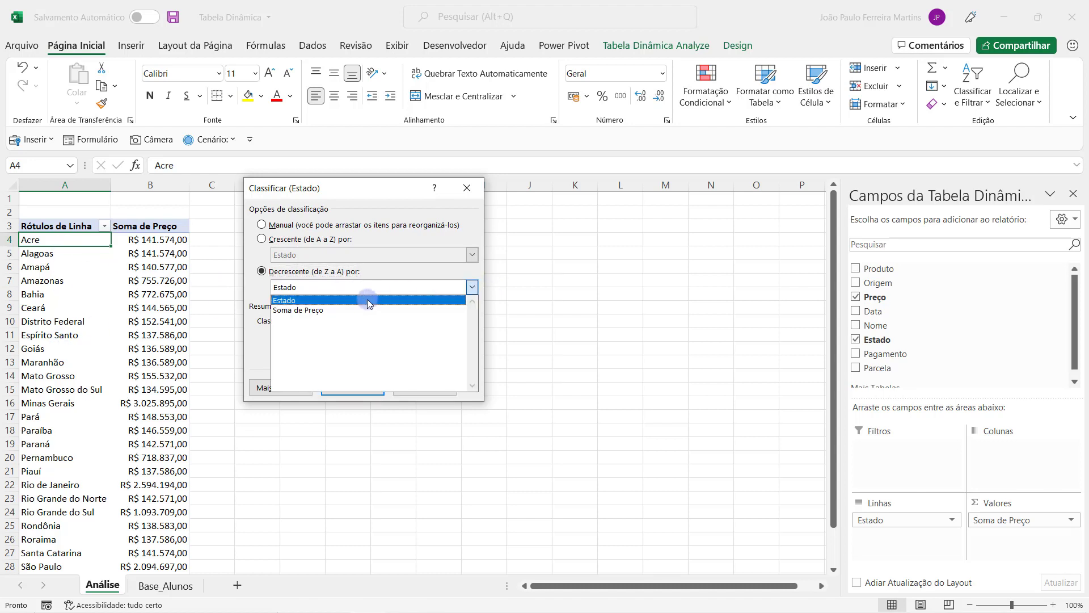
click(337, 310)
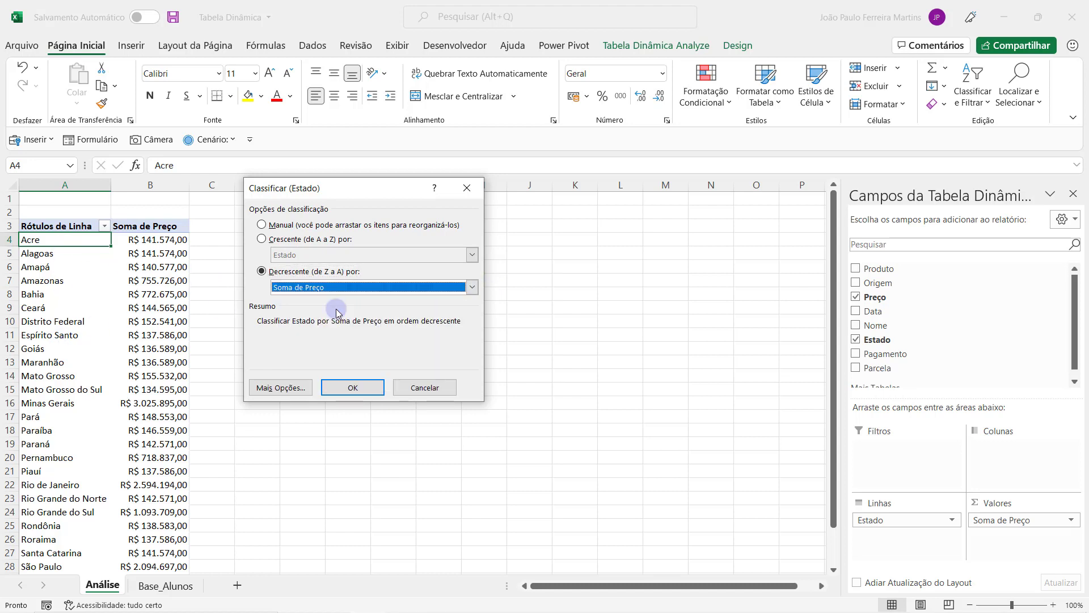
click(351, 387)
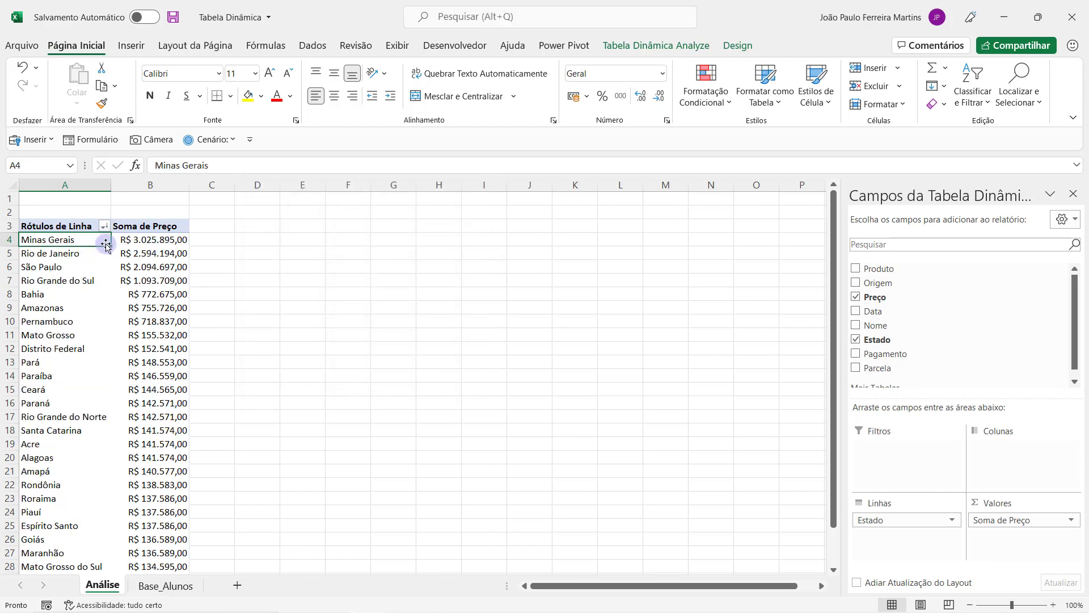
Step: Check the top states' totals: Rio de Janeiro, São Paulo, Rio Grande do Sul, Bahia
click(76, 240)
click(79, 253)
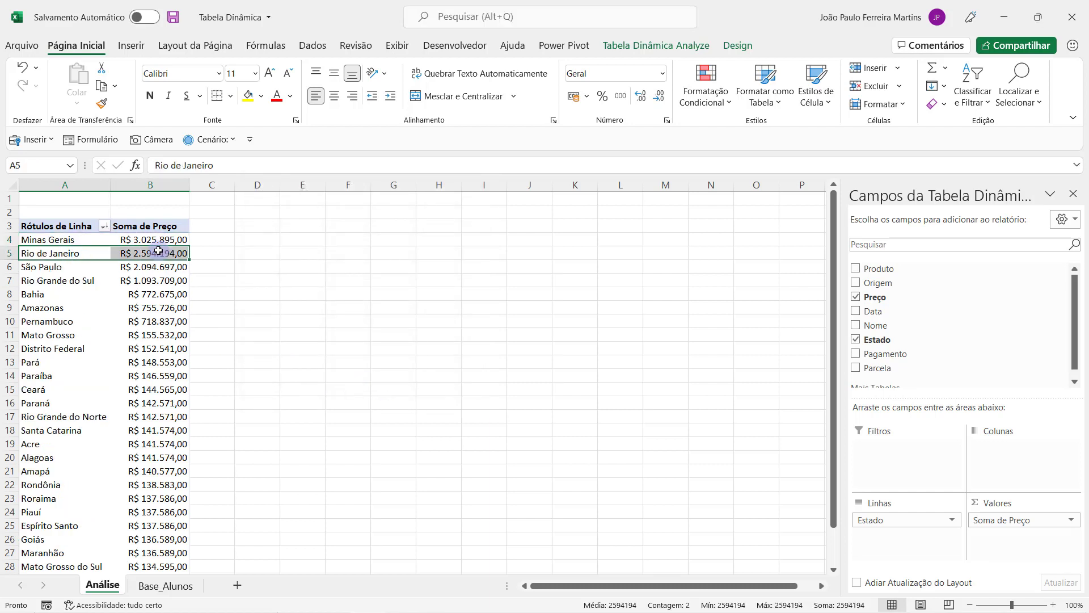
click(68, 266)
click(57, 282)
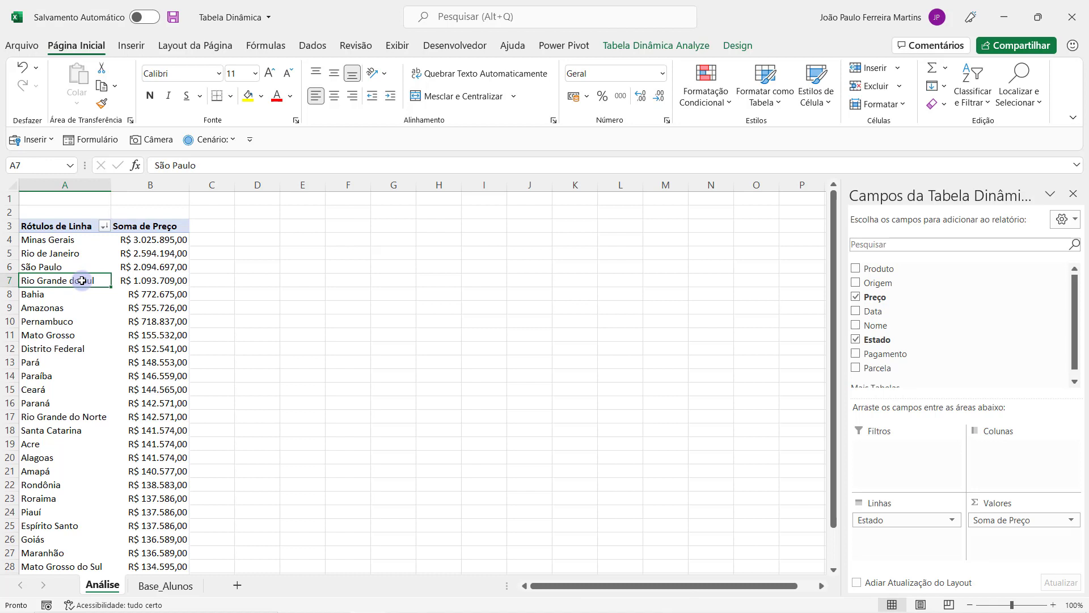
click(53, 294)
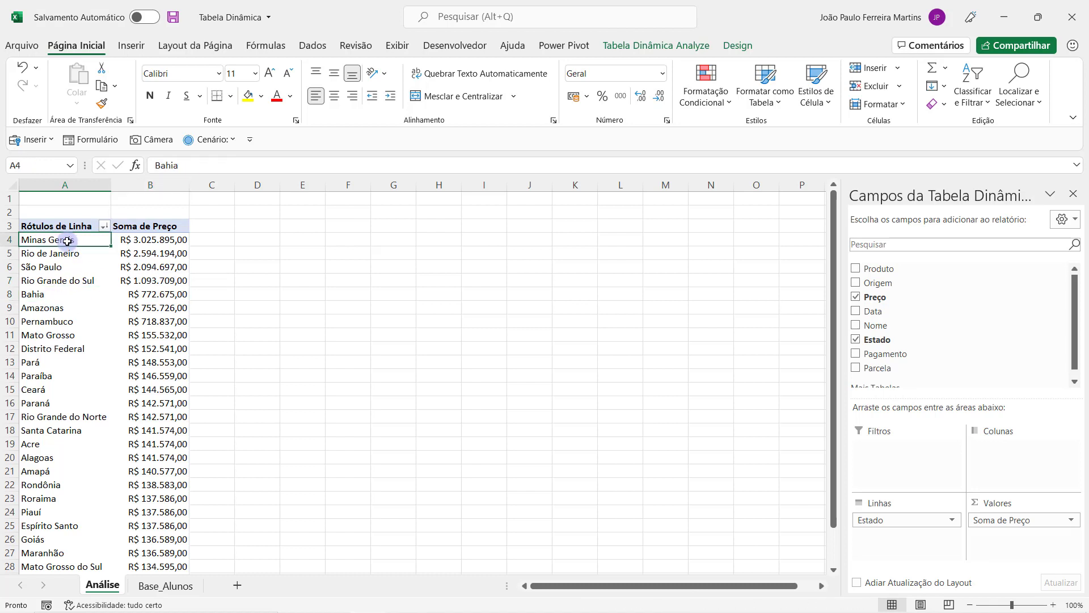
Step: Highlight the six top states in A4:A9 and their totals, then go to the Base_Alunos sheet
drag(66, 240, 66, 307)
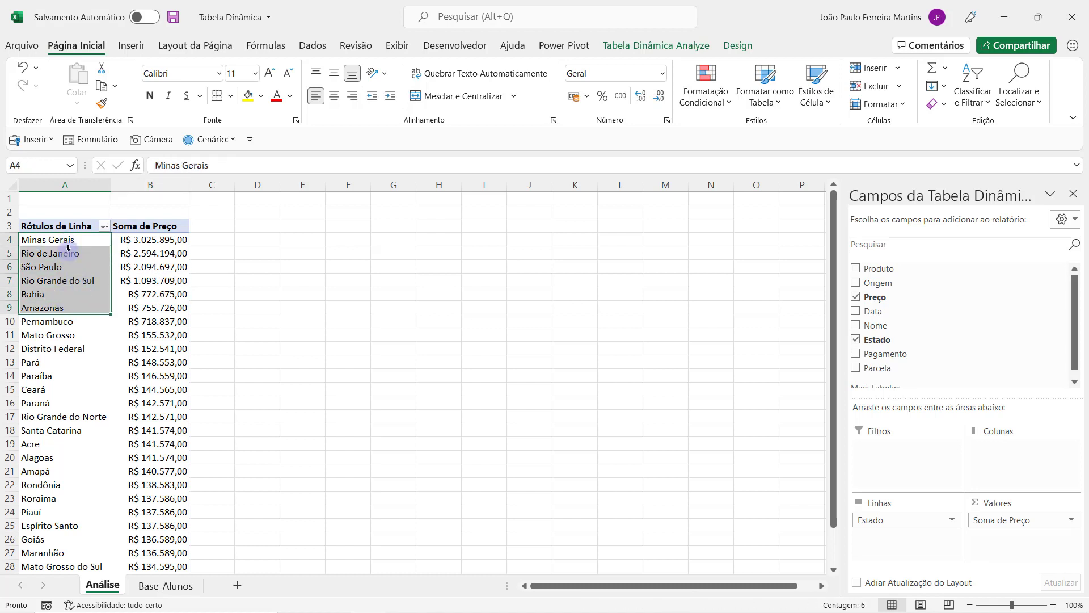
key(Return)
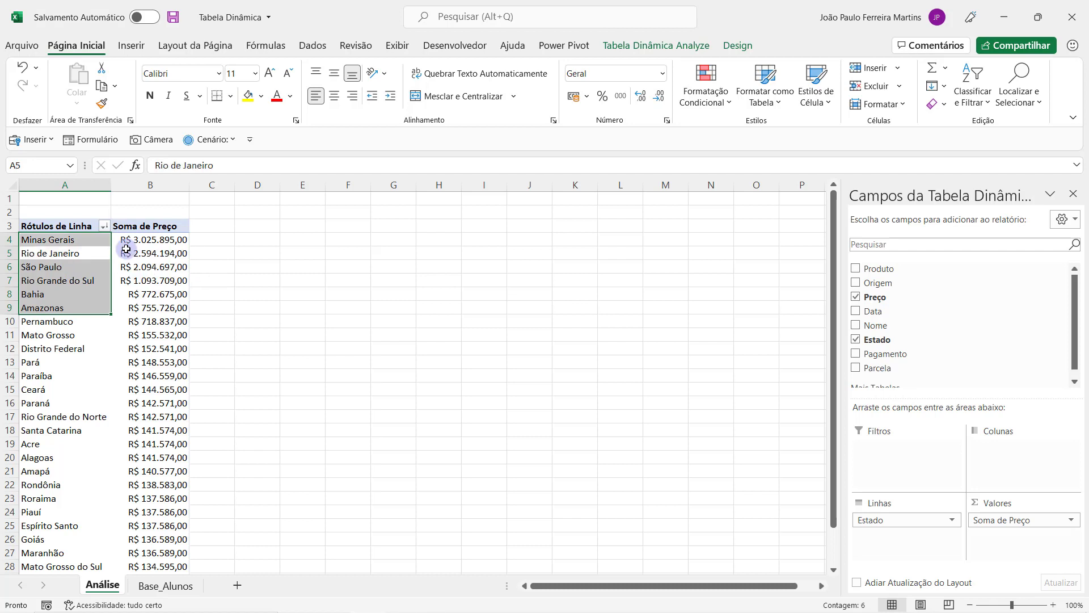
key(Return)
key(Return)
key(Return)
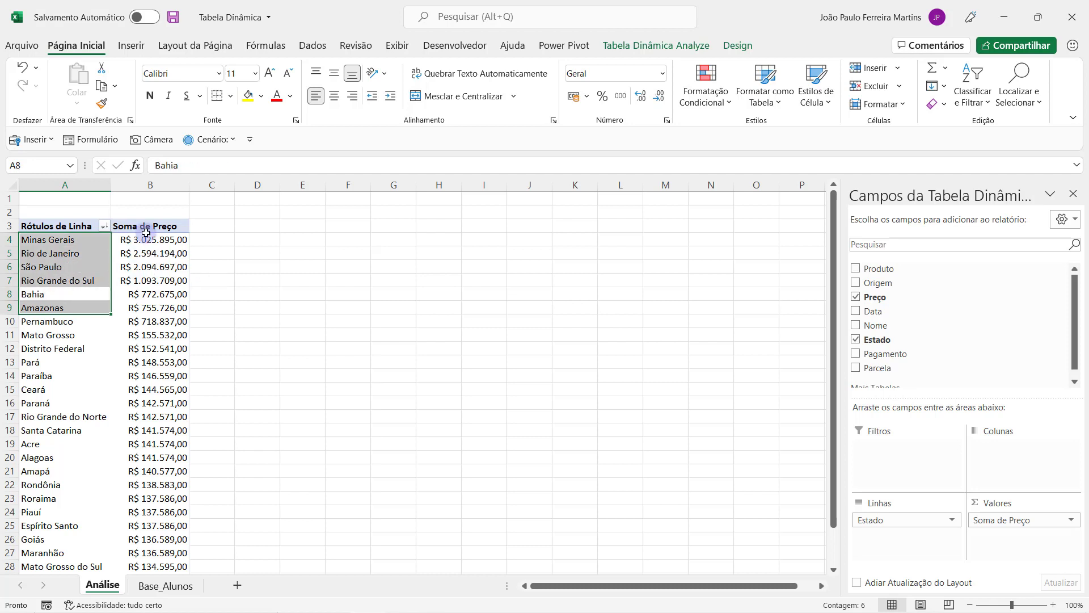
drag(145, 237, 153, 280)
click(154, 266)
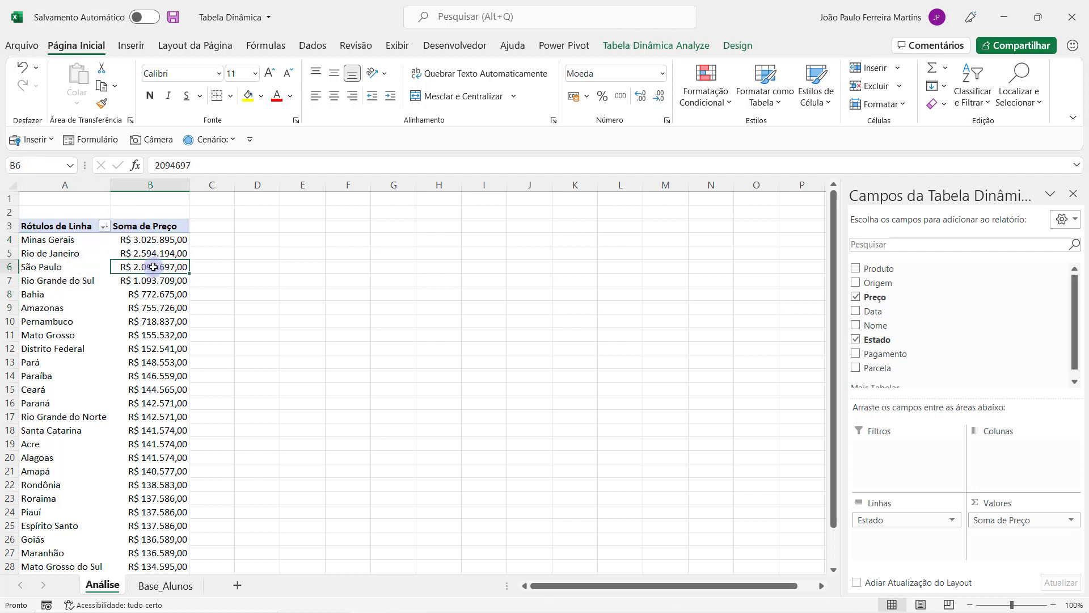
click(165, 585)
Step: Fill the last record, A13905:H13905, with a light blue-grey colour
click(229, 385)
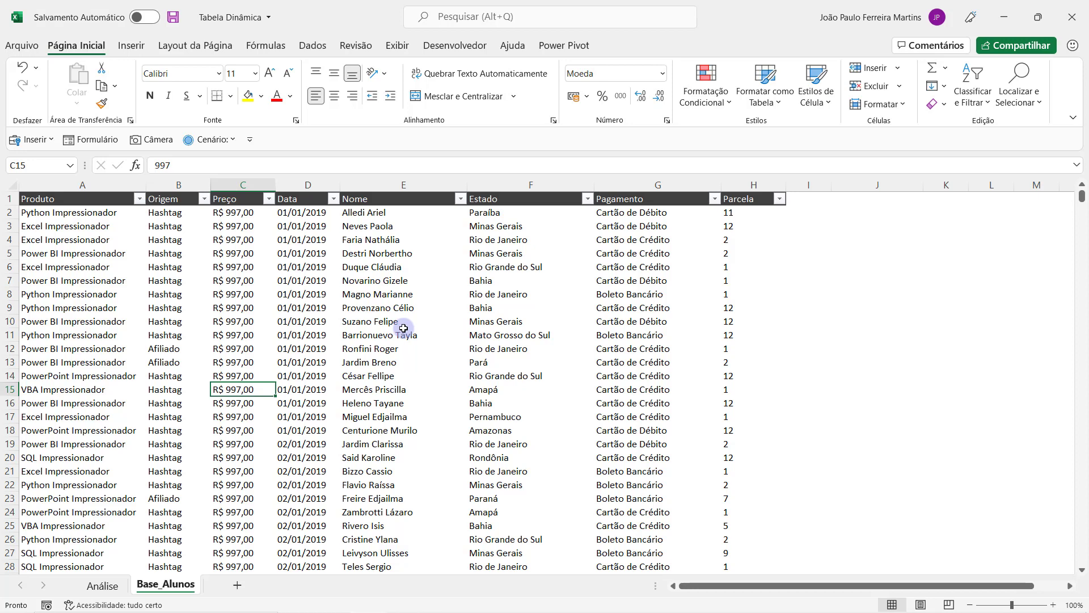
key(ctrl+Down)
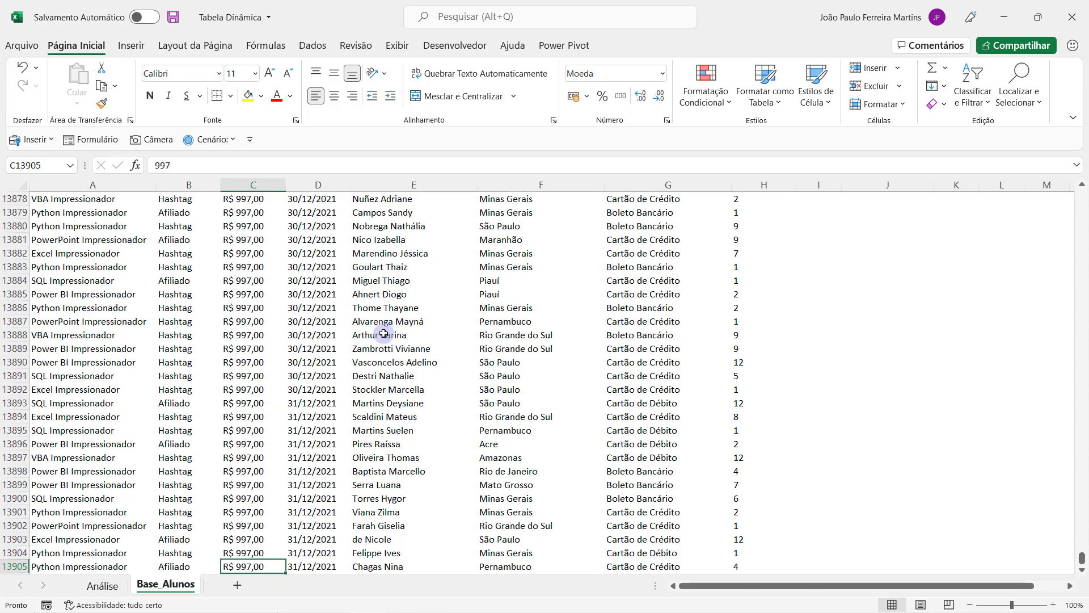
scroll(397, 327, down, 4)
scroll(250, 363, down, 2)
click(15, 323)
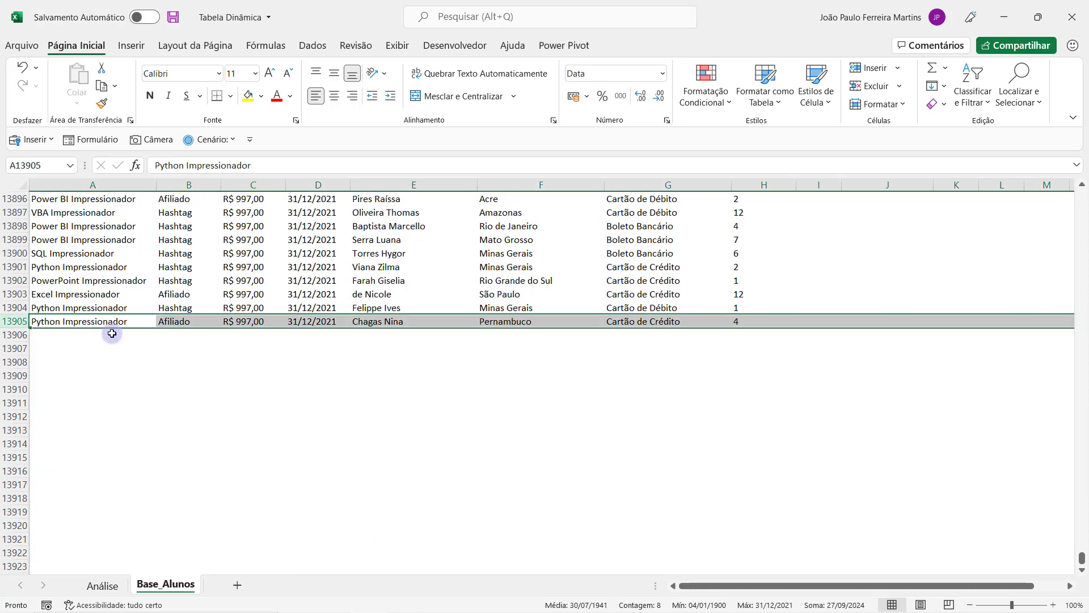
click(51, 320)
drag(50, 319, 725, 320)
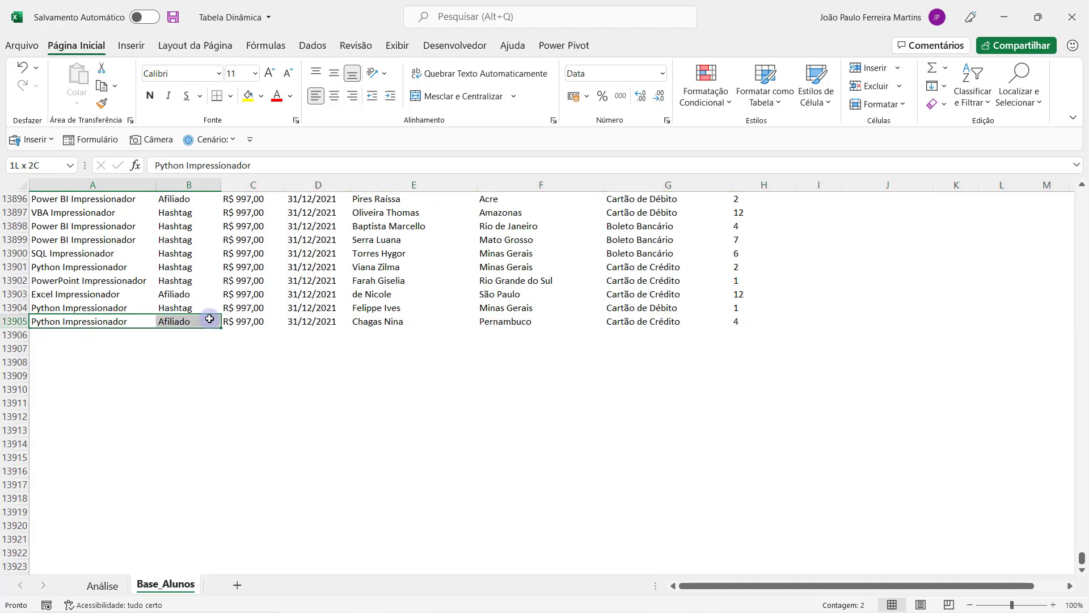
click(263, 96)
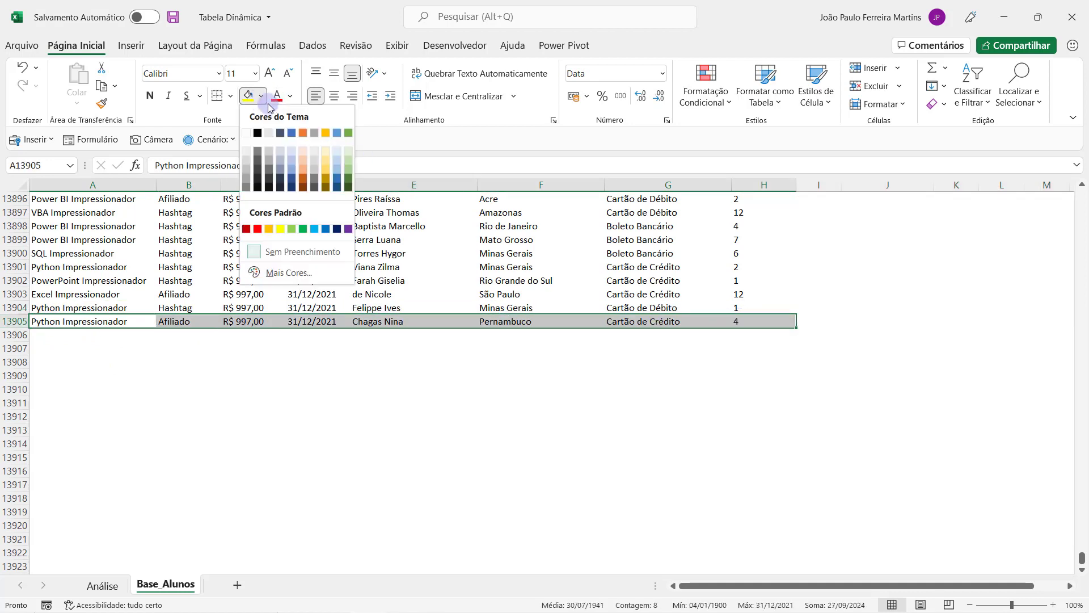
click(338, 146)
click(122, 335)
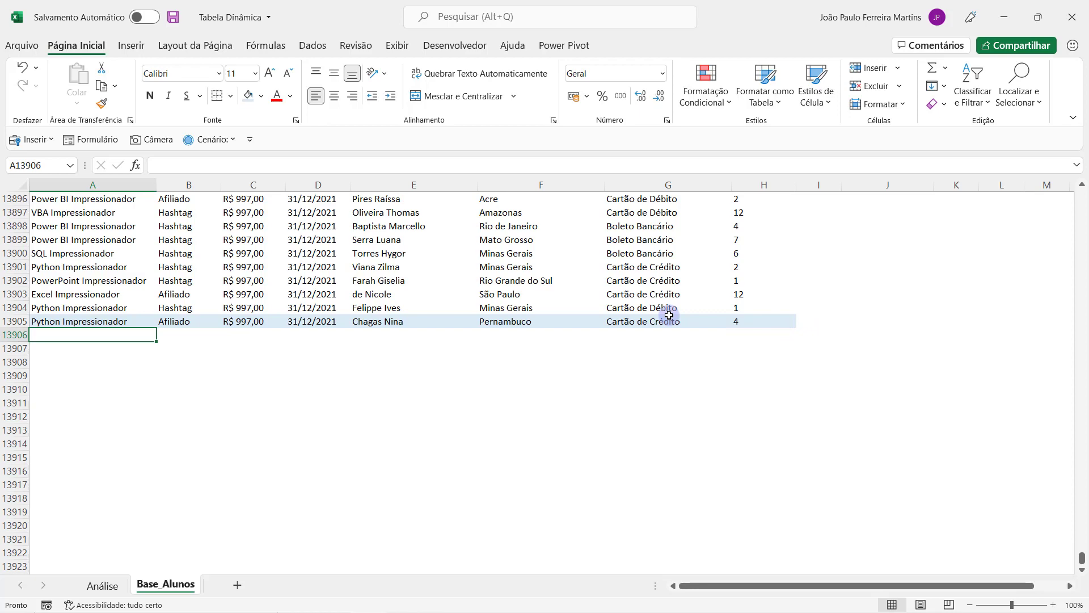
Step: Review the Produto AutoFilter product list, close it unfiltered, and jump back to the data end
key(ctrl+Right)
key(ctrl+Up)
key(ctrl+Left)
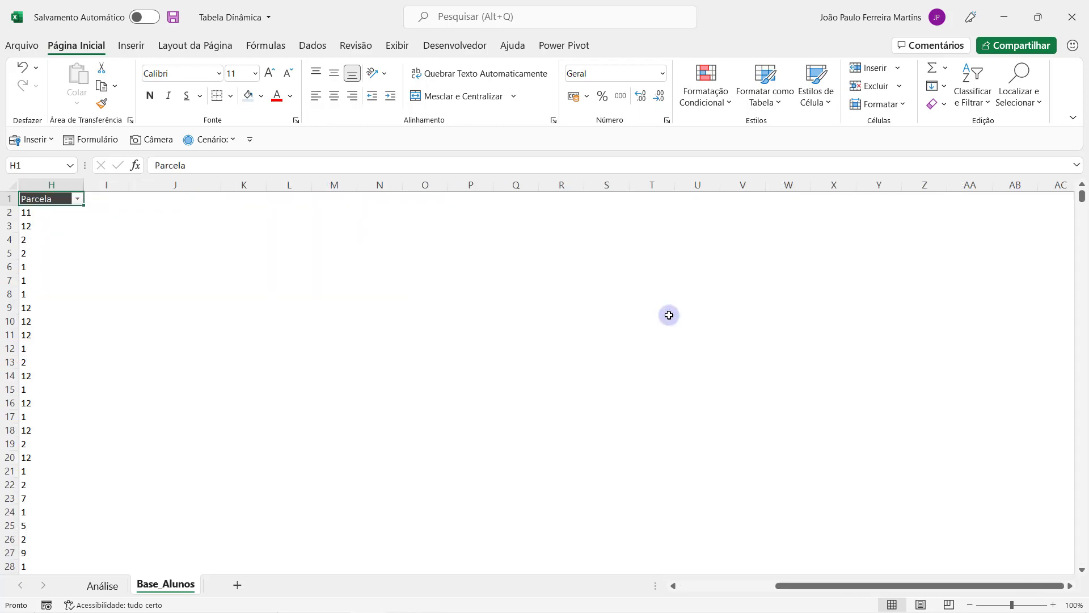
key(ctrl+Left)
key(alt+Down)
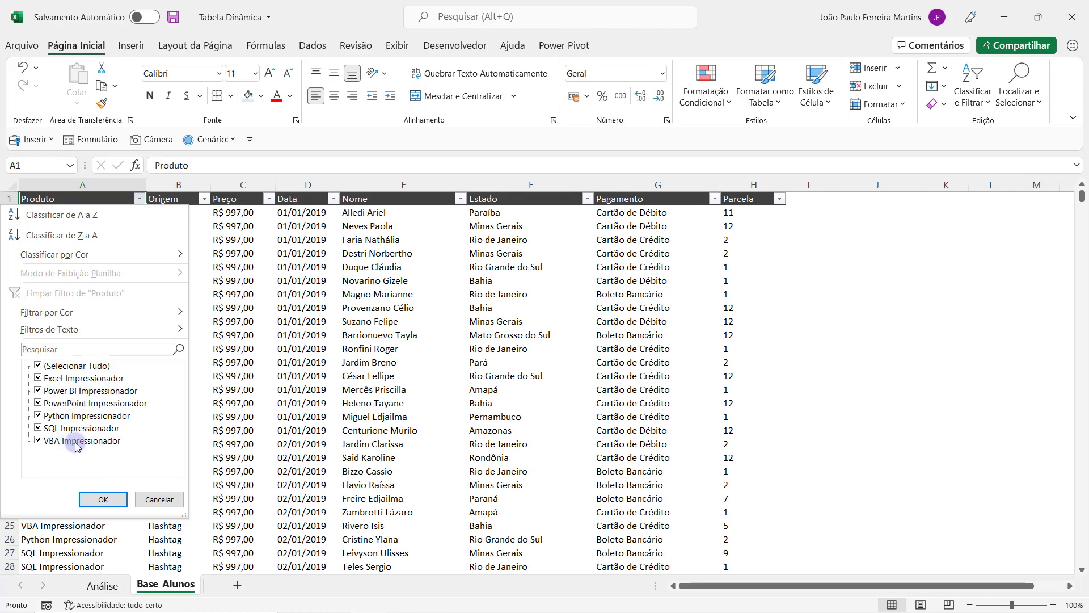
click(254, 304)
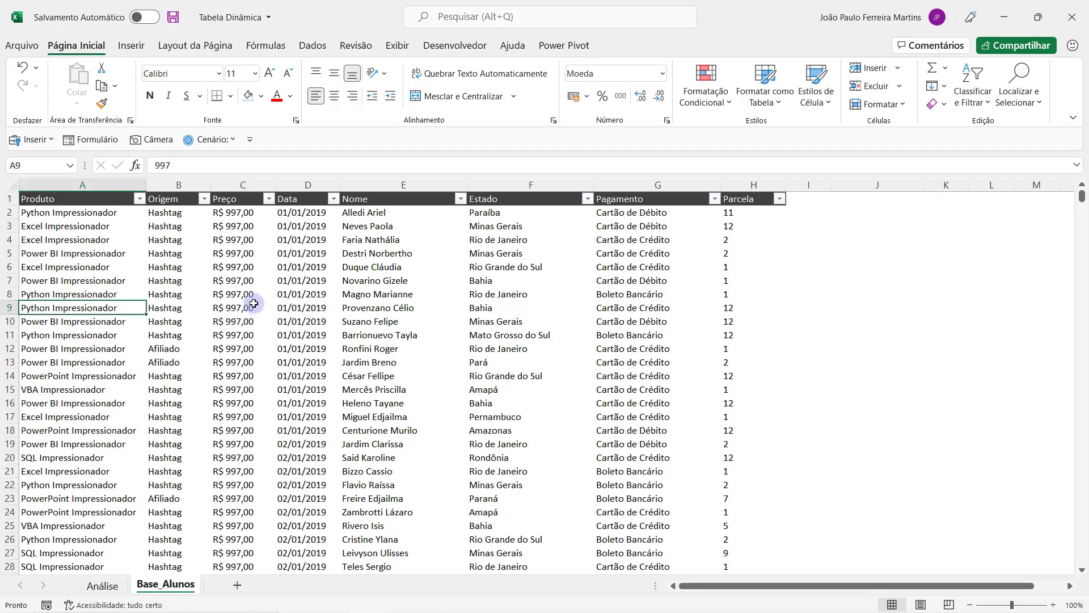
key(ctrl+Down)
scroll(236, 301, down, 4)
Step: Start row 13906 with product PowerApps Impressionador, origin Hashtag and price R$ 997,00
click(123, 418)
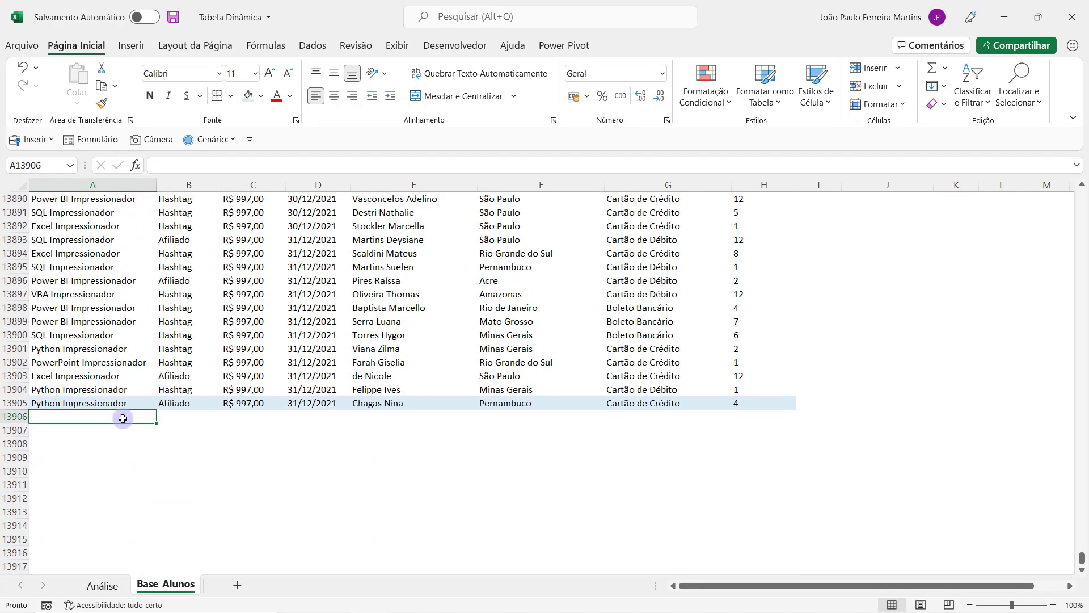
text(PowerAp)
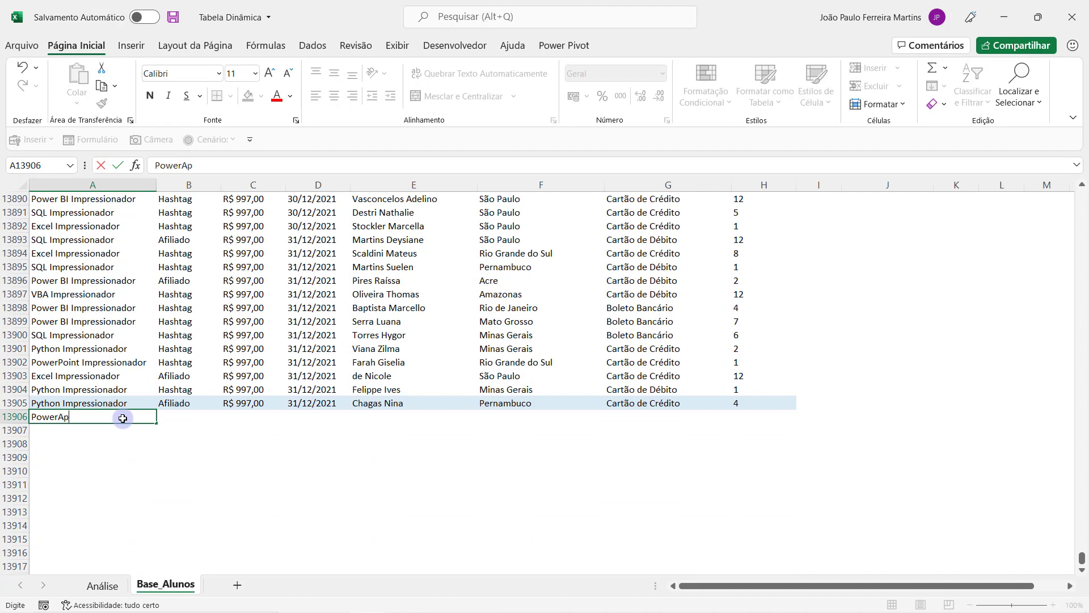
text(s Impressiona)
text(dor)
key(Return)
click(125, 418)
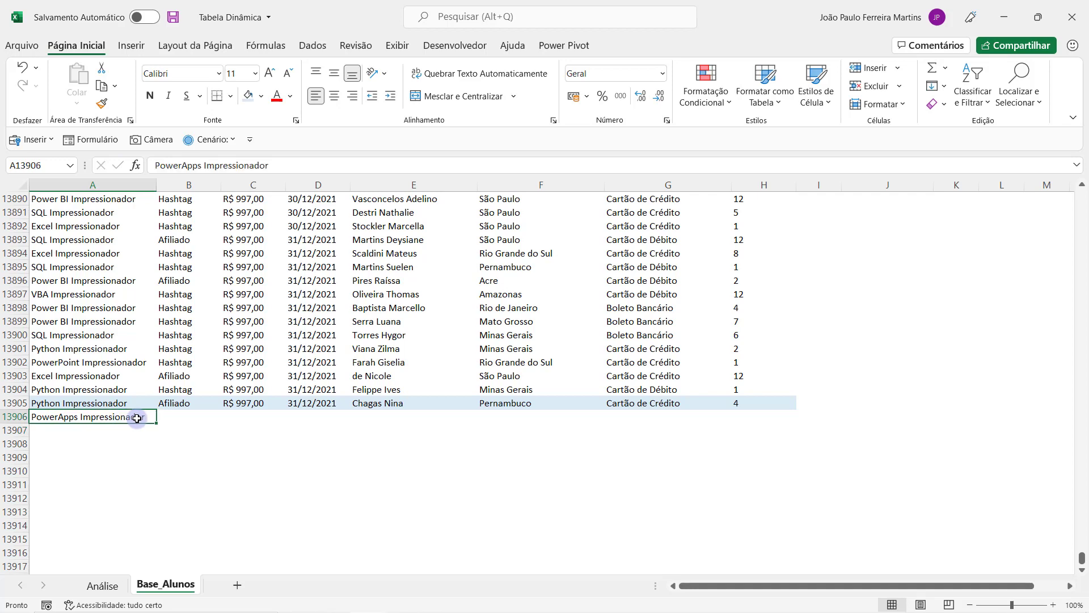
click(177, 421)
text(Hashtag)
key(Return)
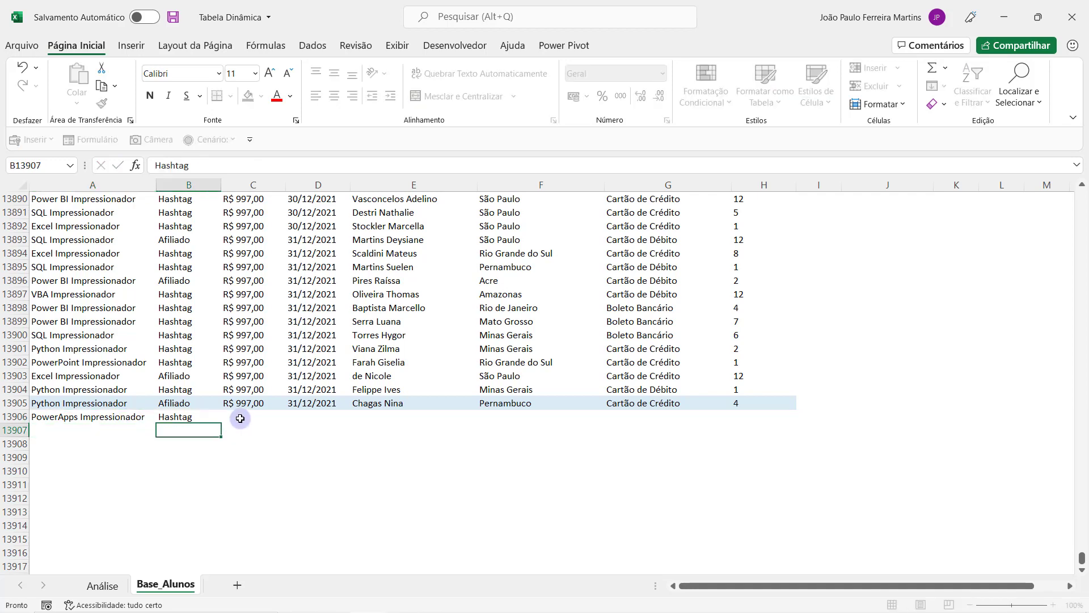
key(Up)
click(240, 418)
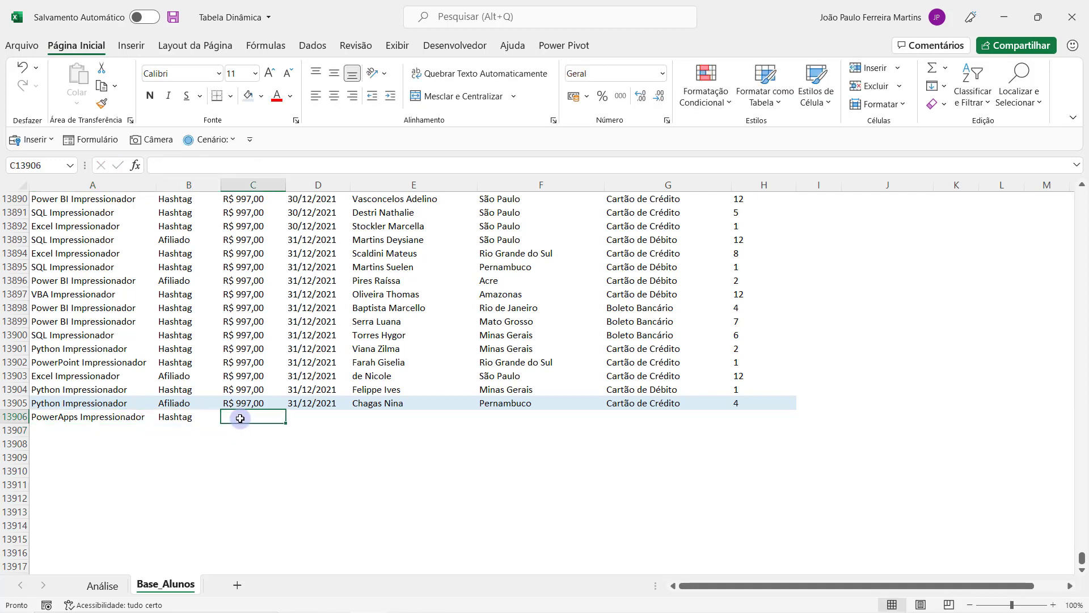
text(997)
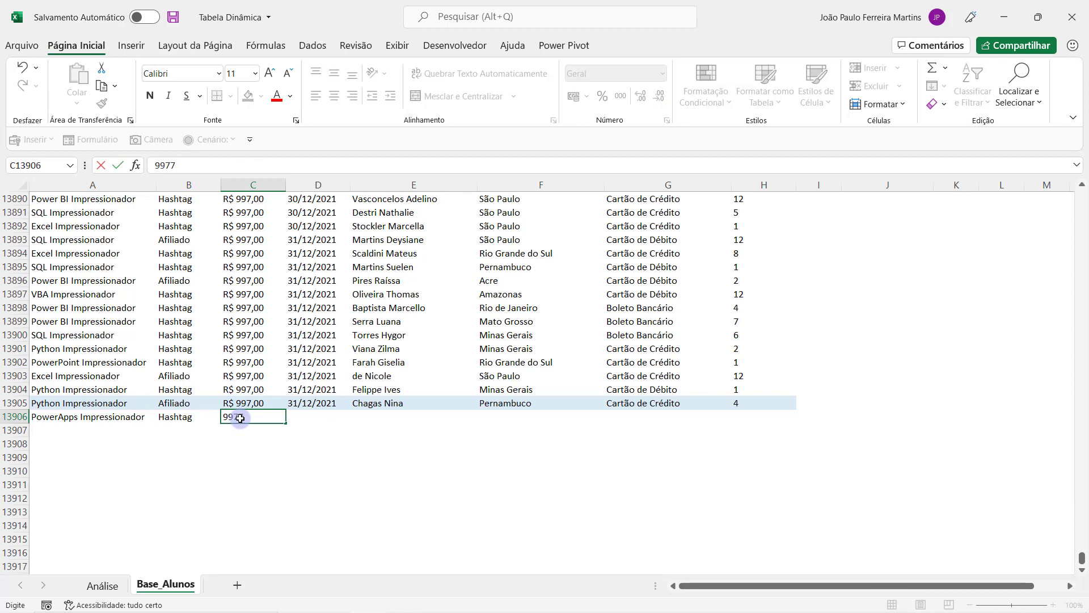
key(Return)
Step: Enter the date 31/12/2021 in D13906
key(Up)
key(Right)
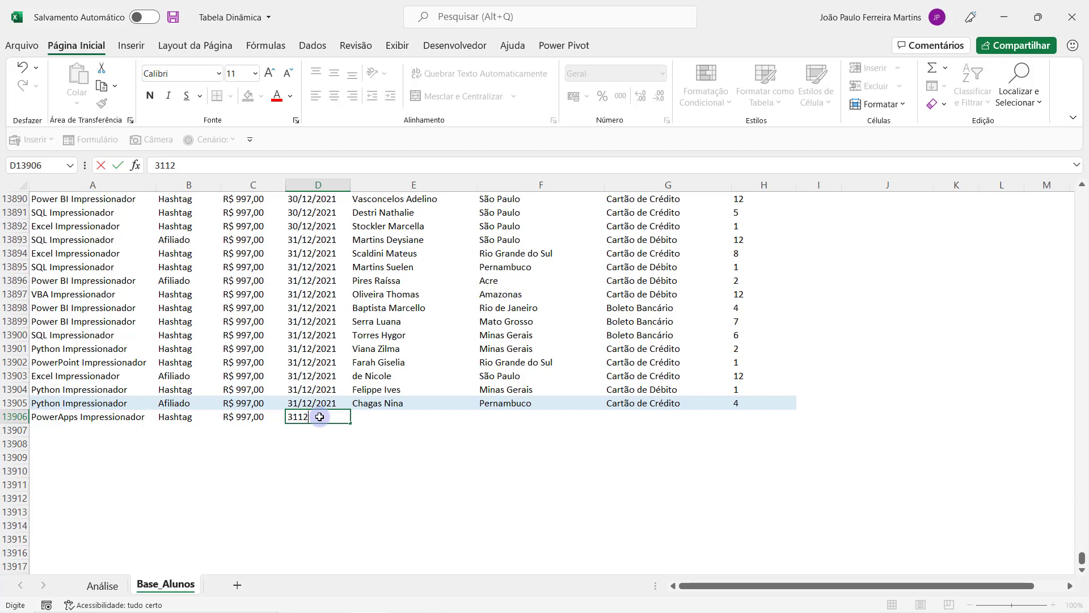
key(ctrl+Return)
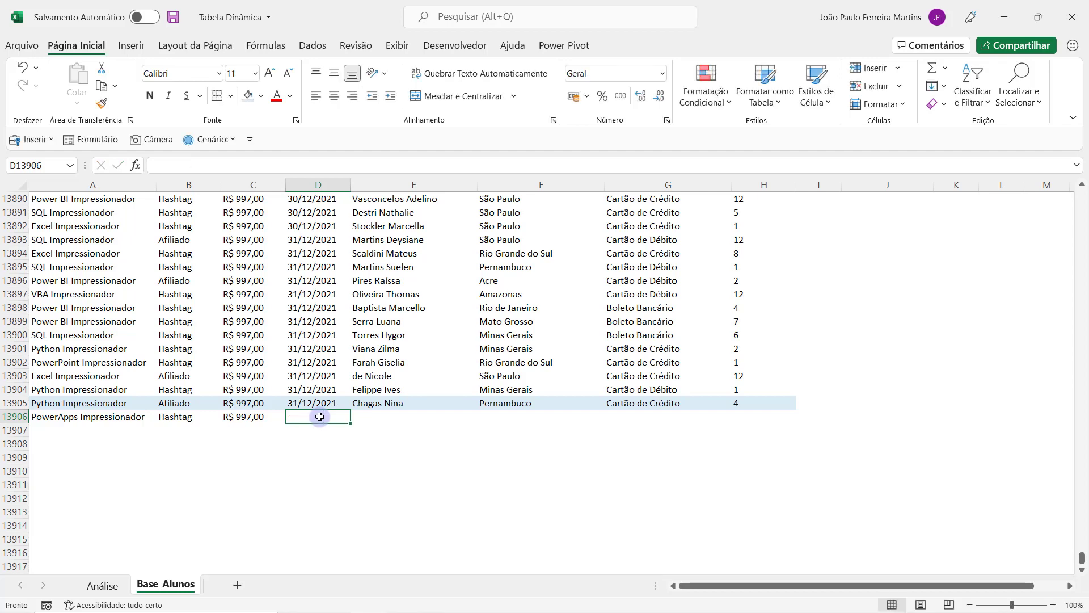
key(Up)
key(ctrl+c)
key(Down)
key(ctrl+shift+v)
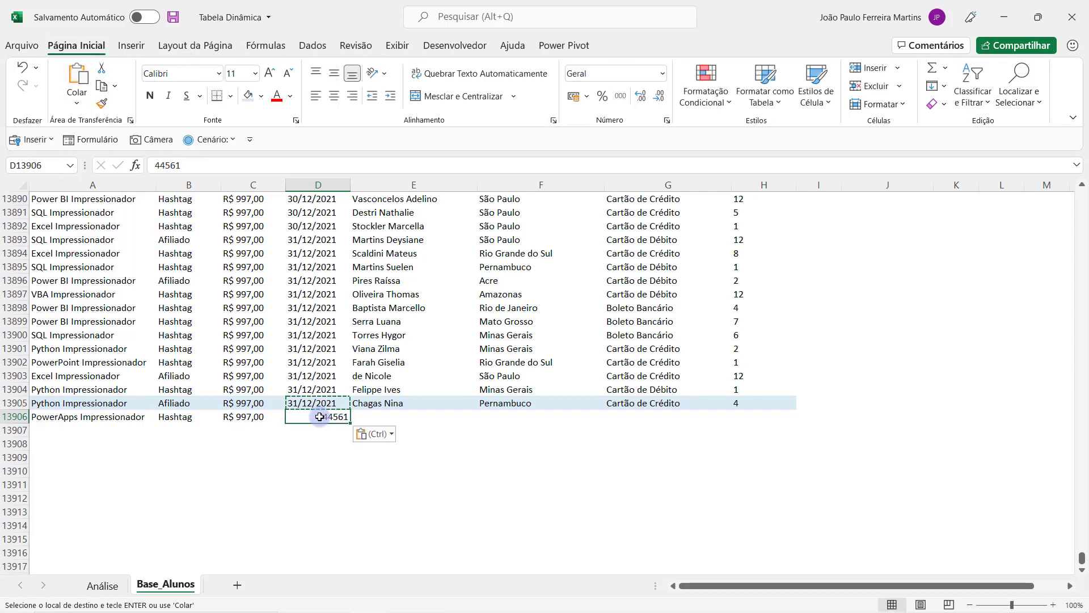
key(Escape)
key(Up)
key(ctrl+c)
key(Down)
key(ctrl+shift+v)
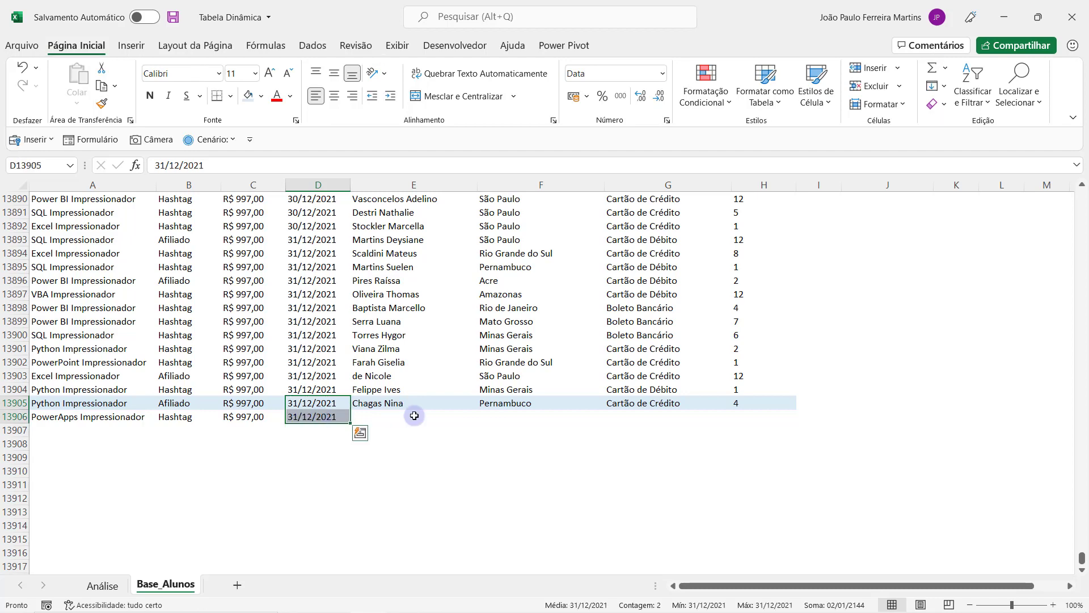
key(Escape)
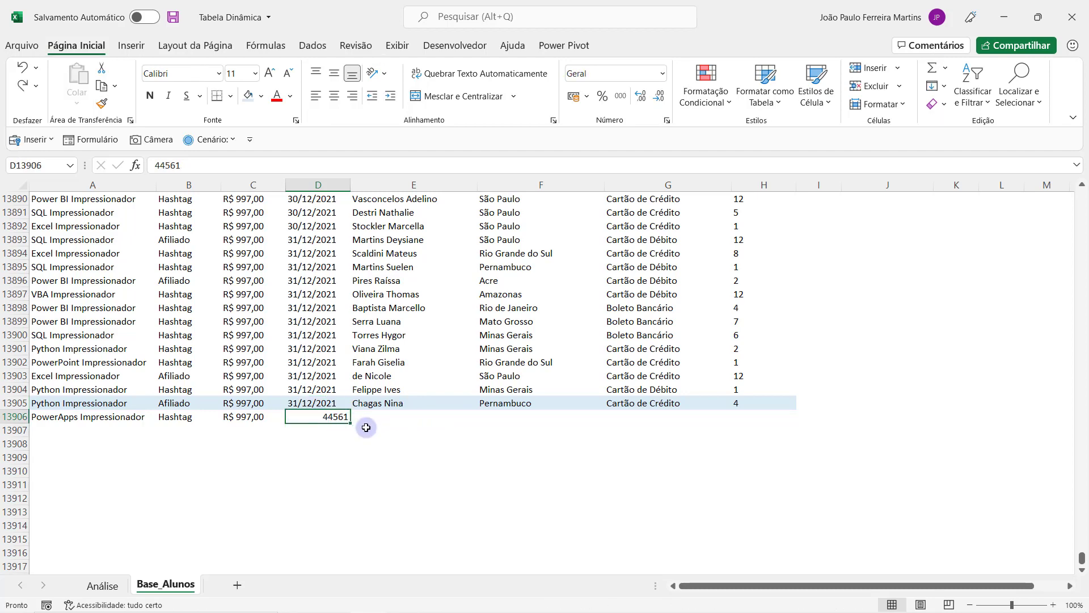
text(33)
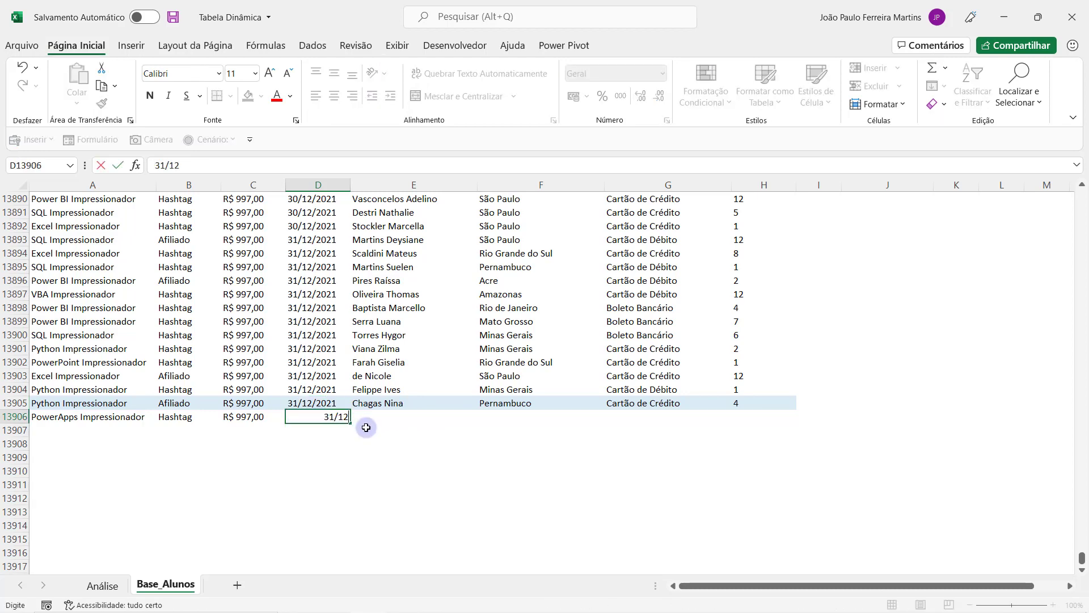
key(Tab)
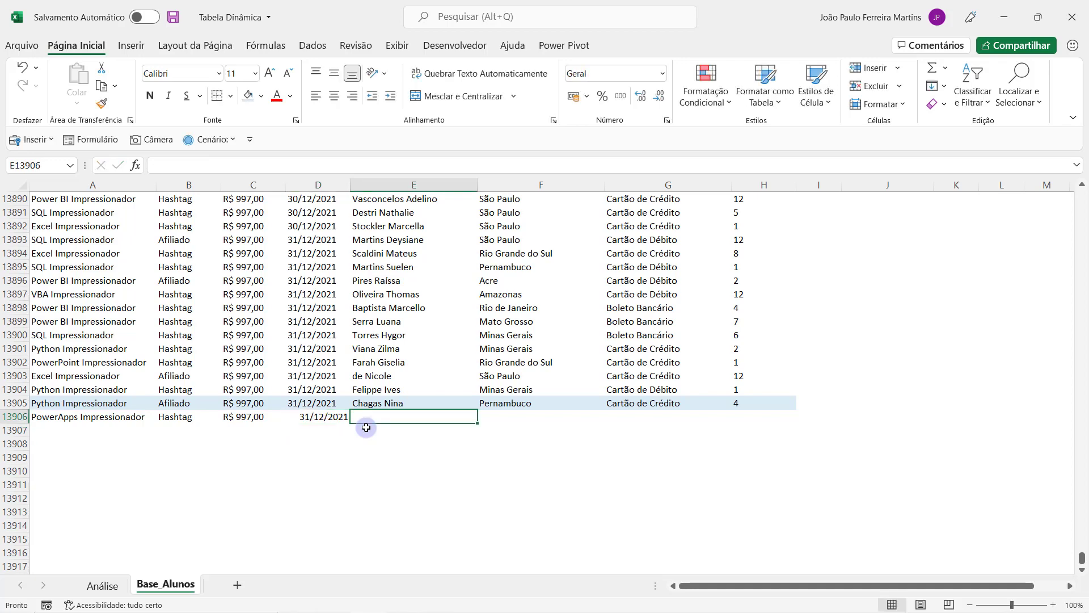
Step: Enter the student's name in E13906 and review the states listed in the Estado filter
text(João M)
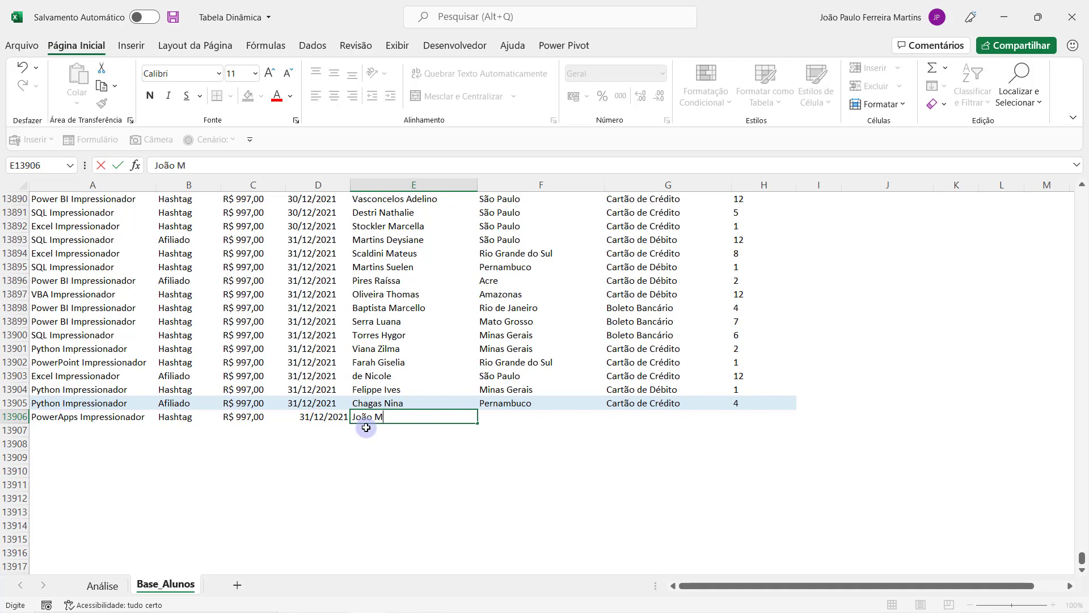
text(s)
key(Return)
key(Up)
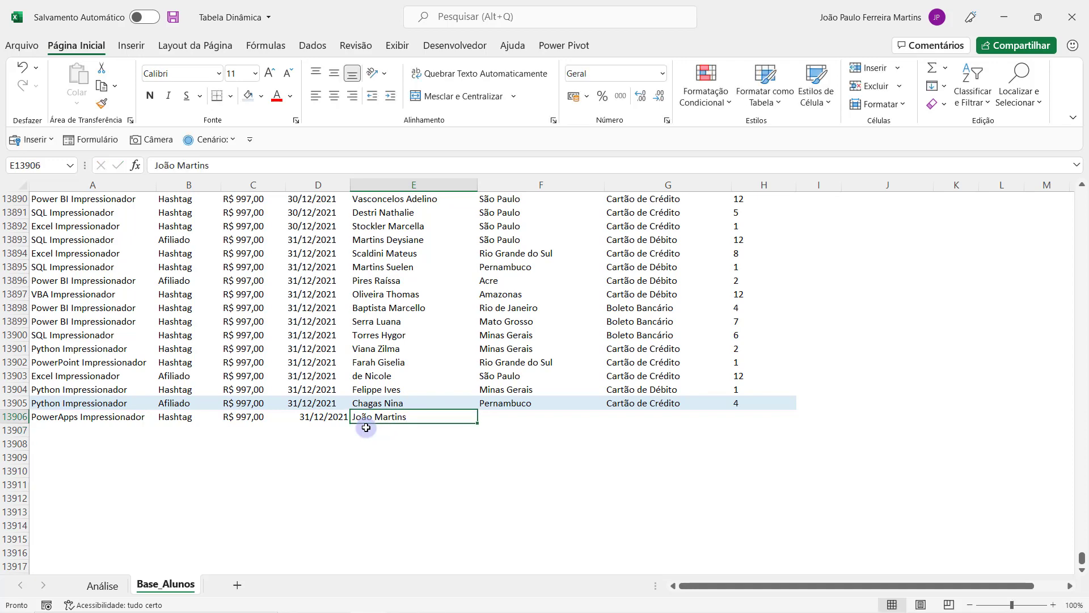
key(Up)
key(Right)
key(ctrl+Up)
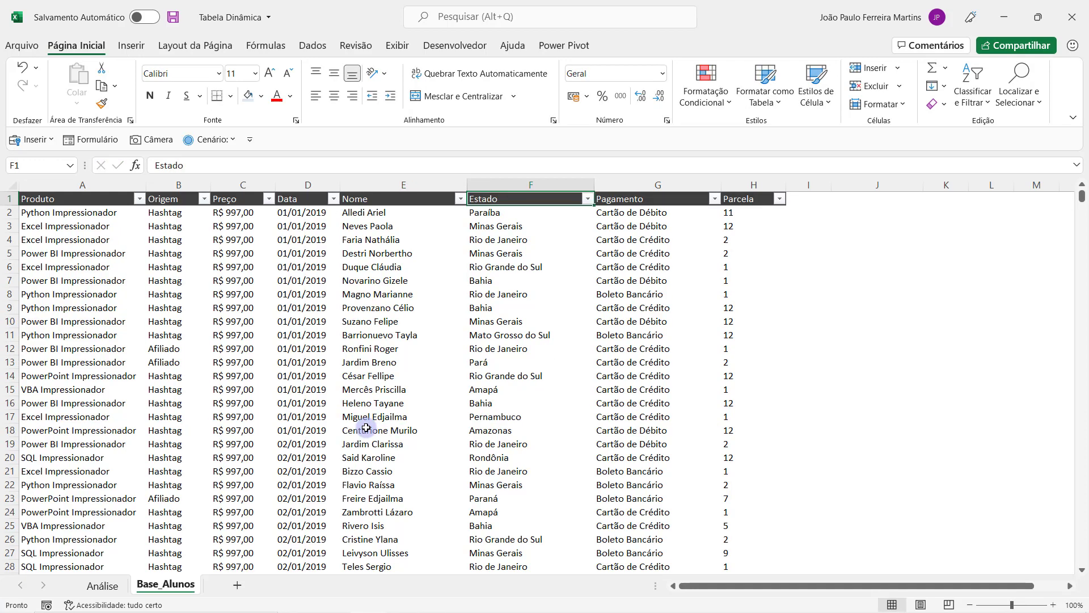
key(alt+Down)
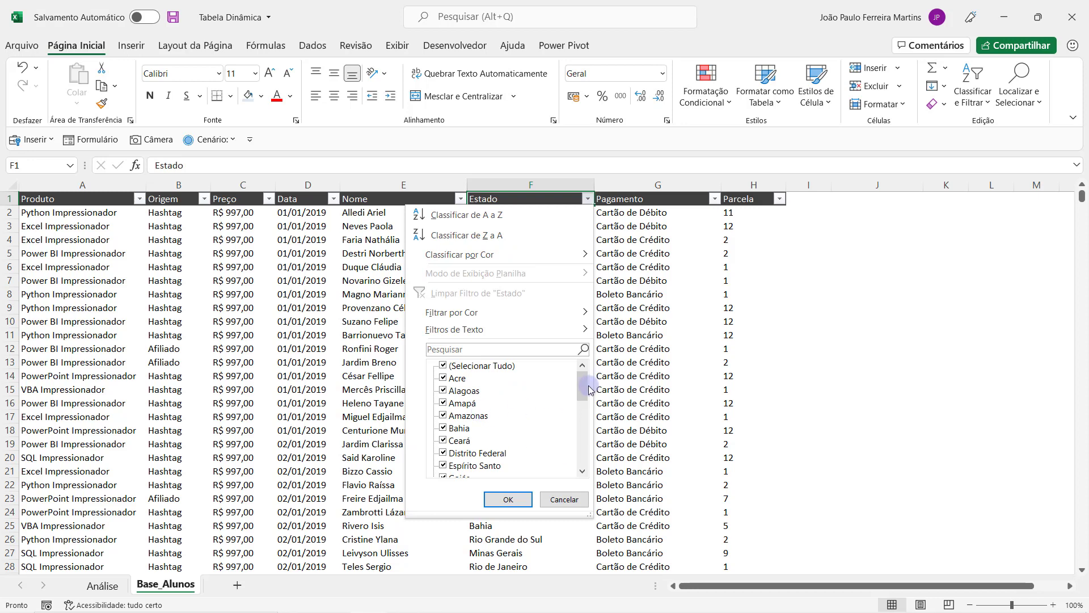
drag(589, 387, 606, 361)
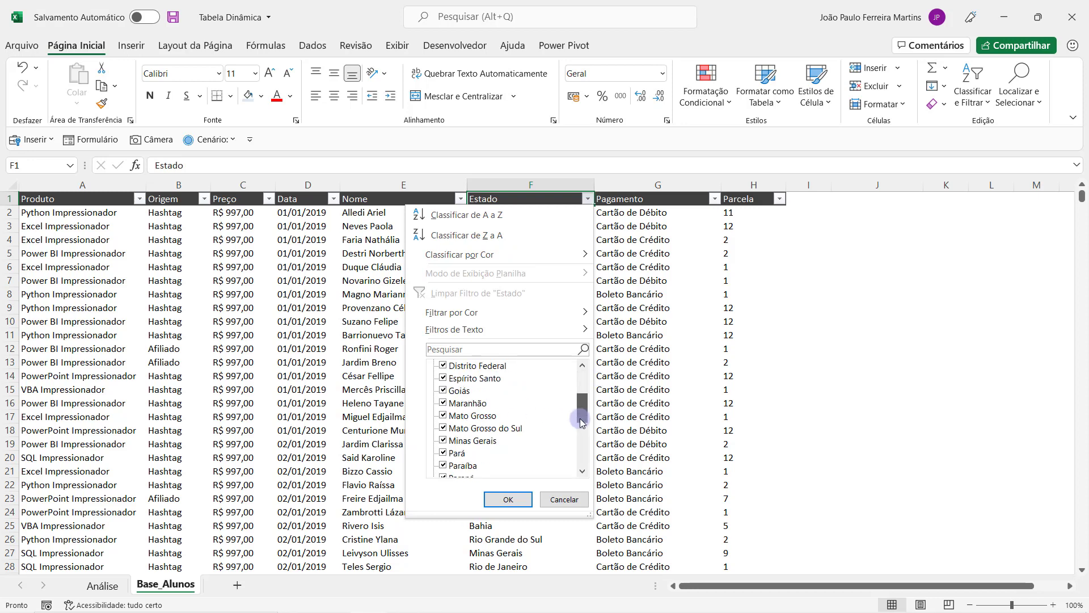
click(620, 349)
click(621, 348)
key(Left)
key(Up)
key(ctrl+Down)
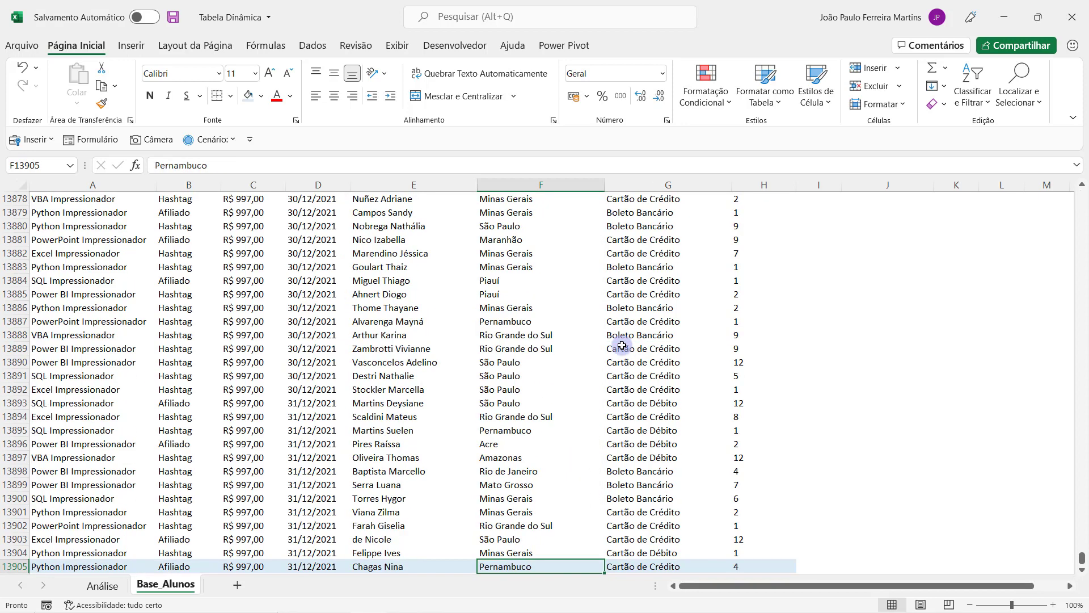
scroll(621, 345, down, 4)
Step: Set the new row's state to Buenos Aires and its payment method to Cartão de Crédito
click(549, 416)
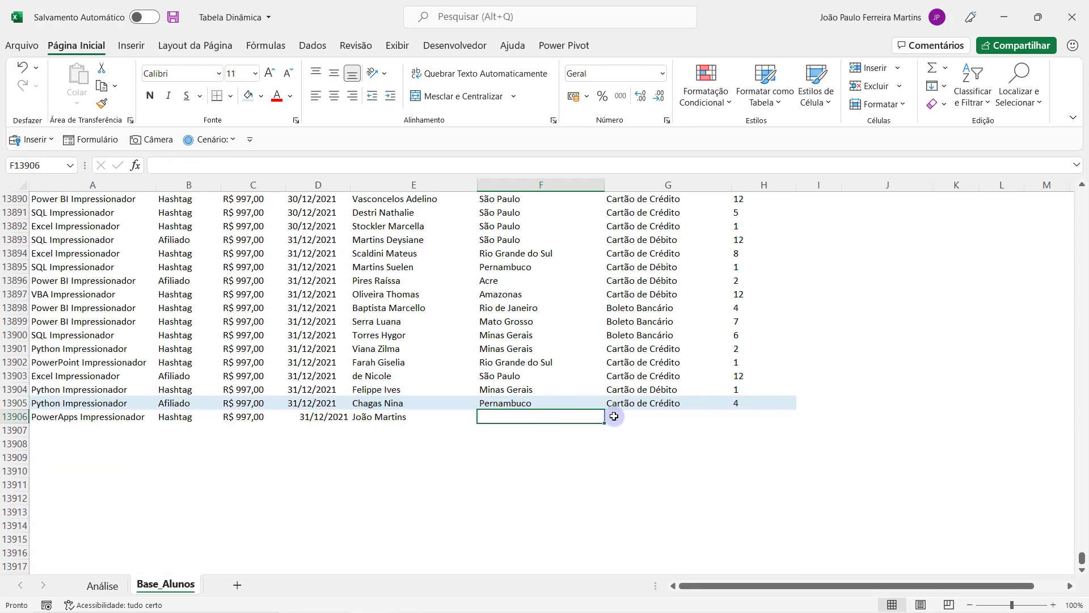
text(Buenos Aires)
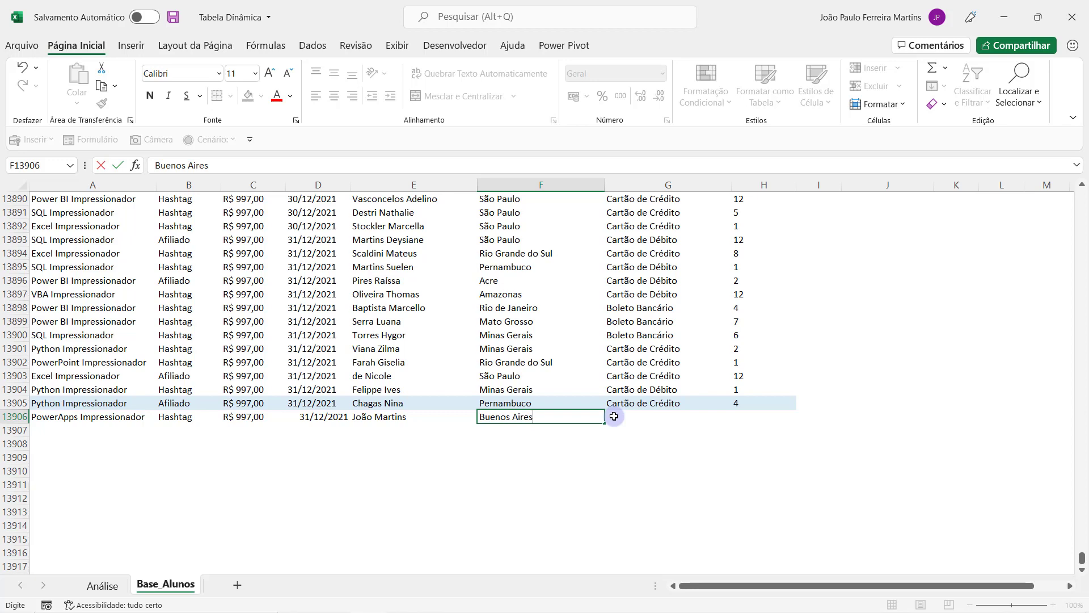
click(613, 417)
key(alt)
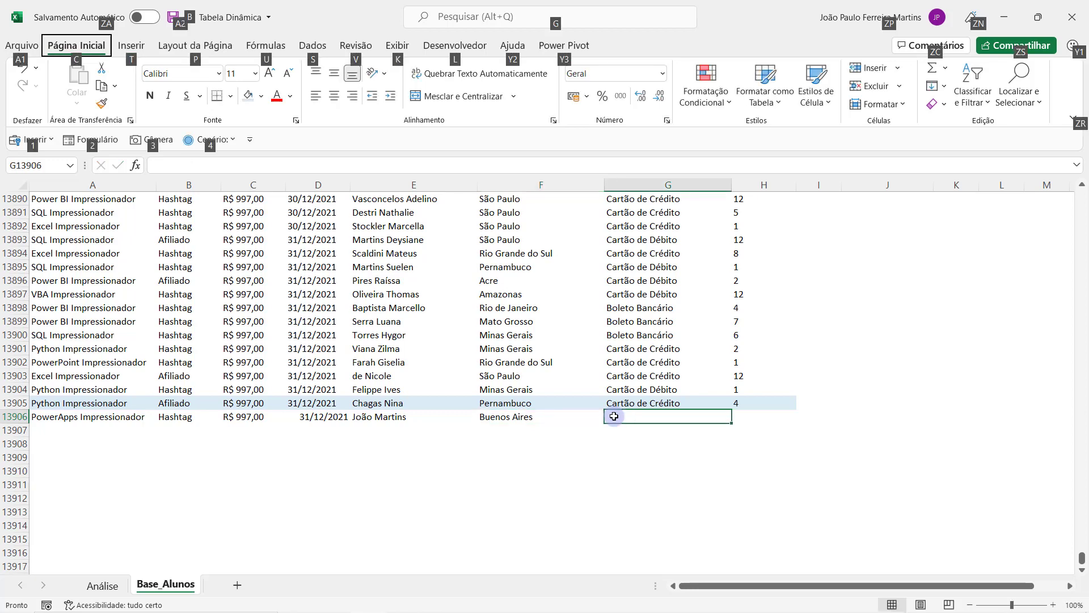
key(alt)
text(c)
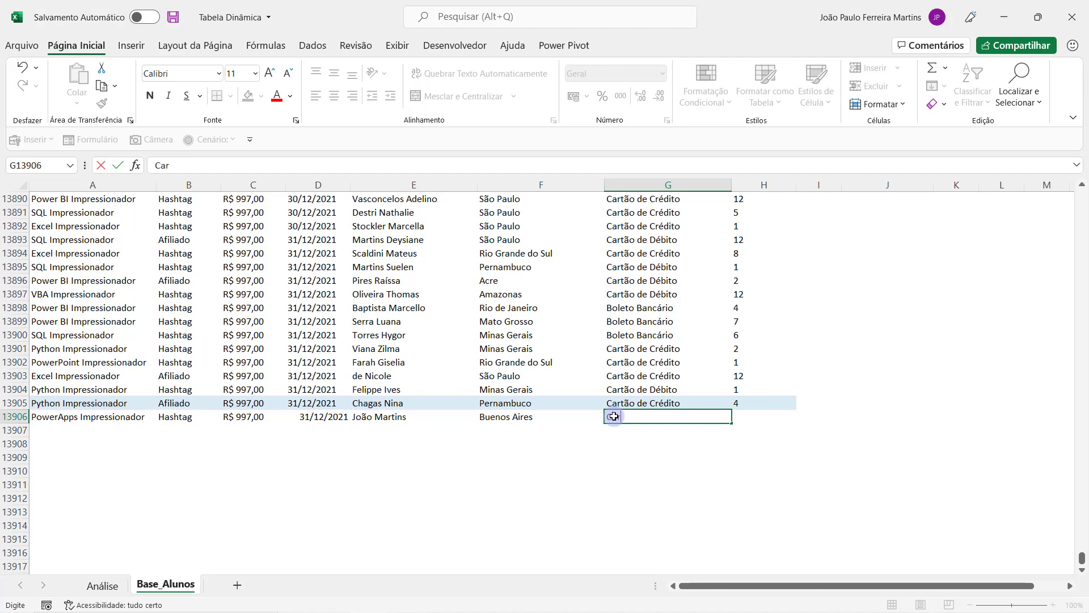
text(C)
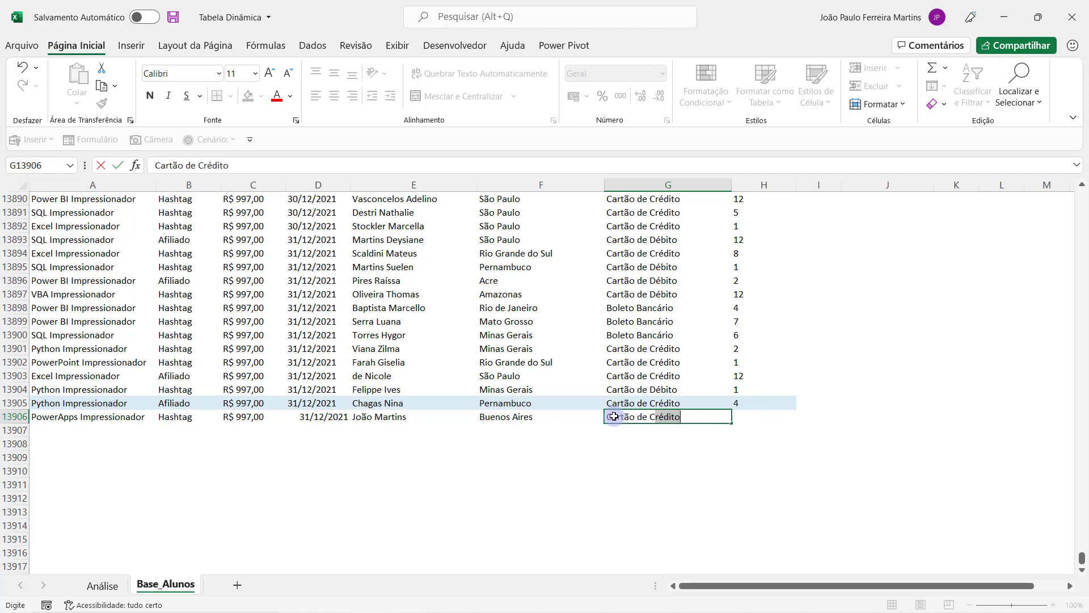
key(Tab)
text(12)
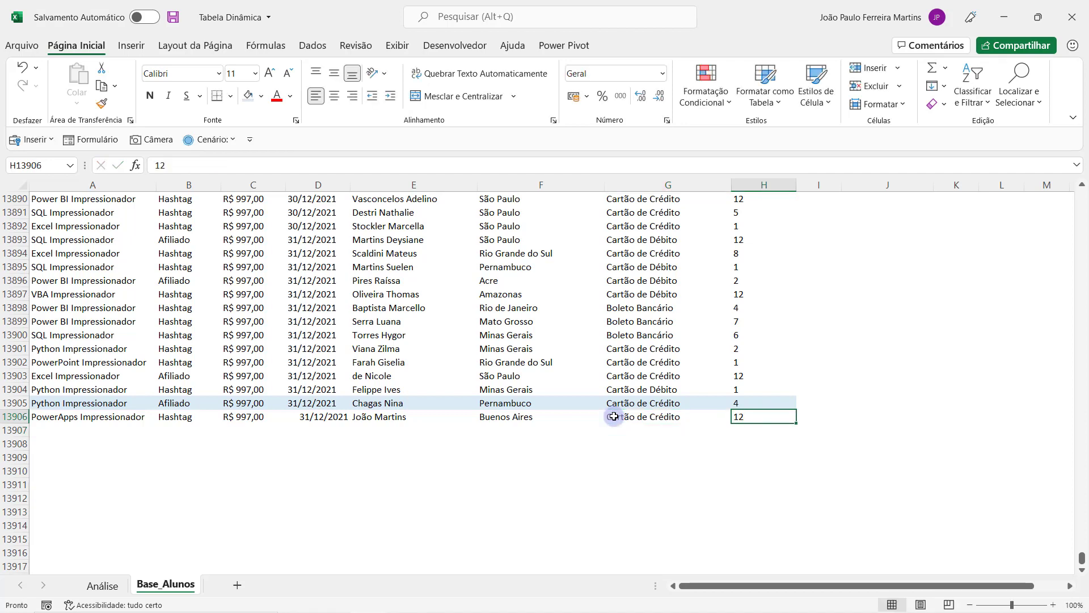
key(Home)
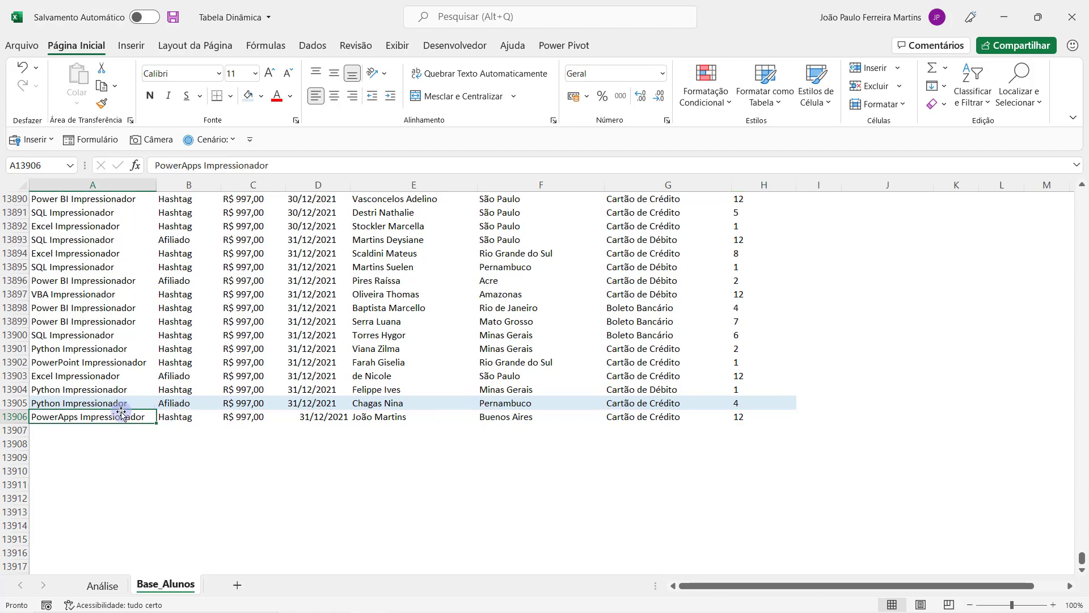
Step: Give A13906:H13906 a light gold fill colour
drag(108, 416, 766, 417)
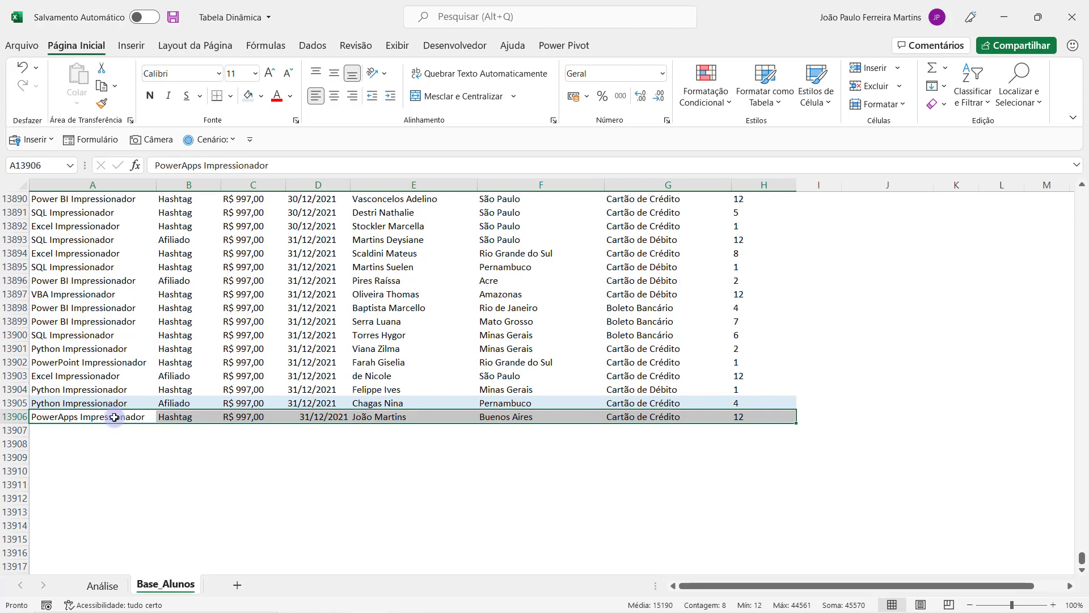
key(Tab)
key(Tab)
key(Tab)
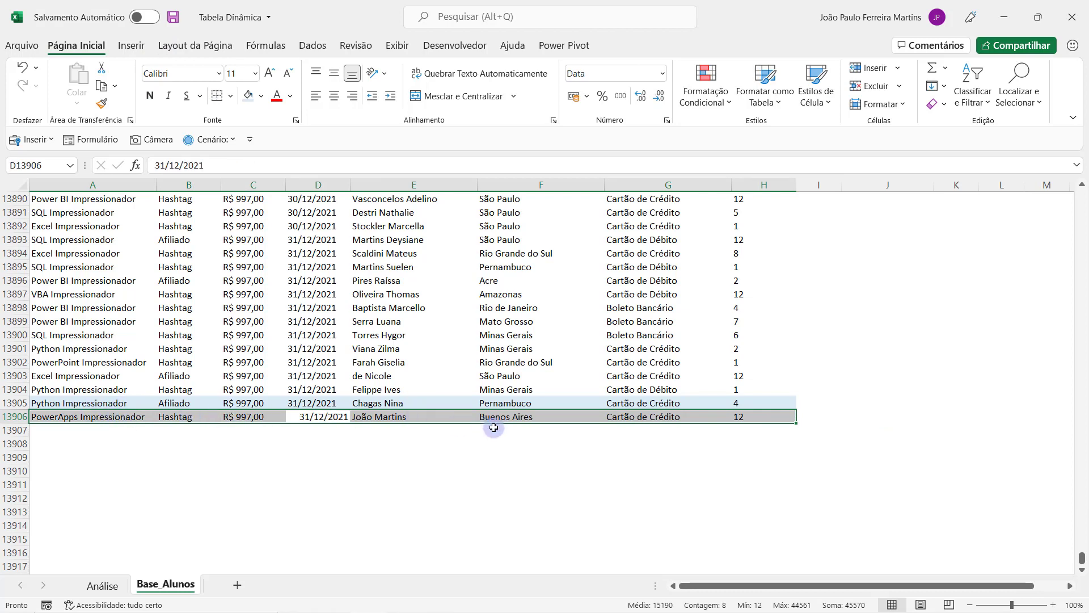
key(Tab)
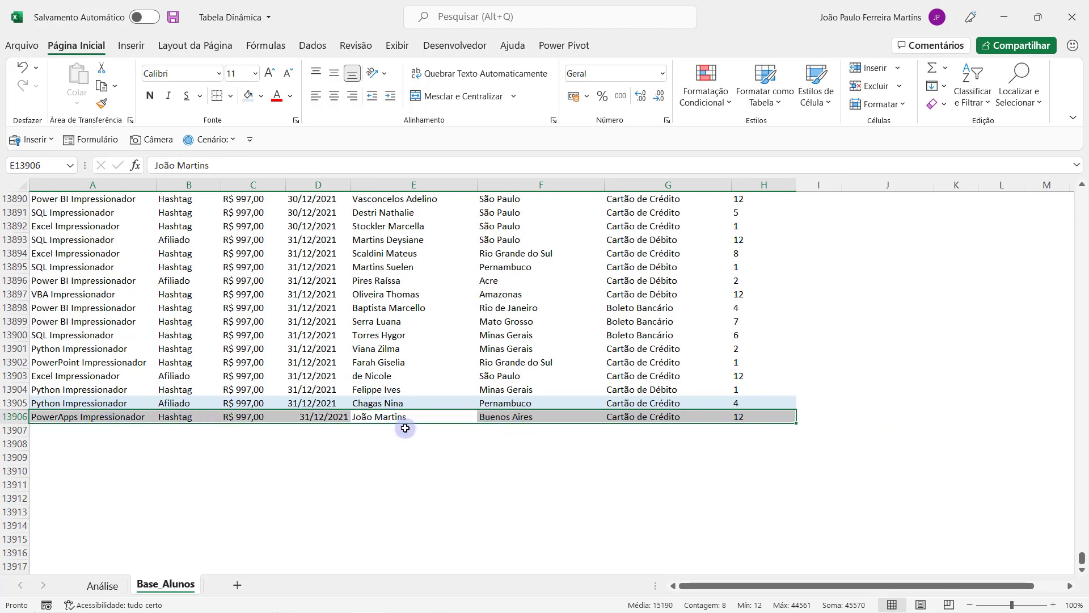
key(Tab)
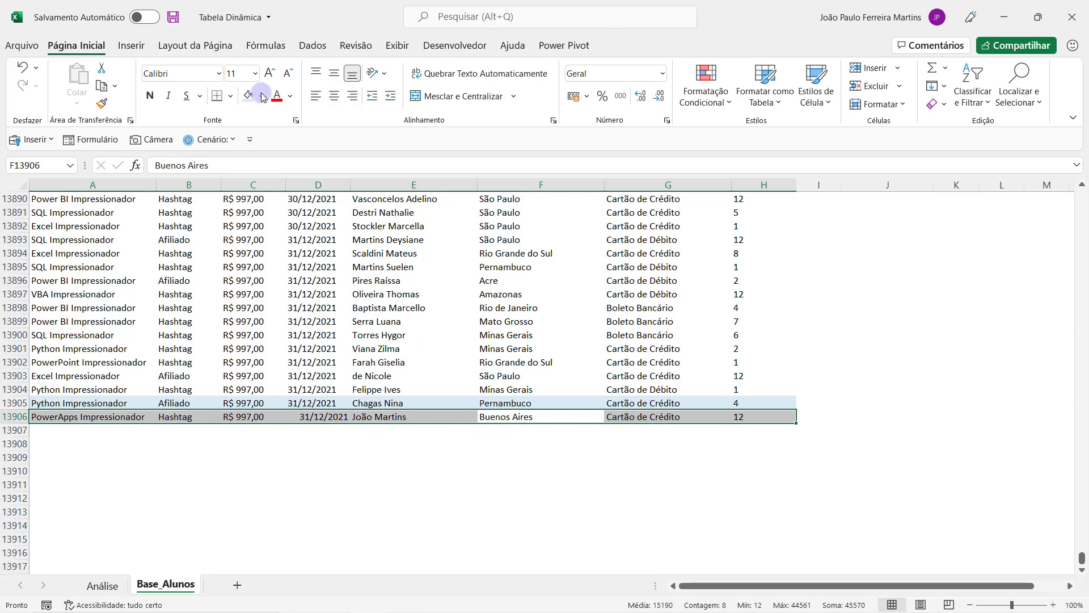
click(261, 95)
click(325, 153)
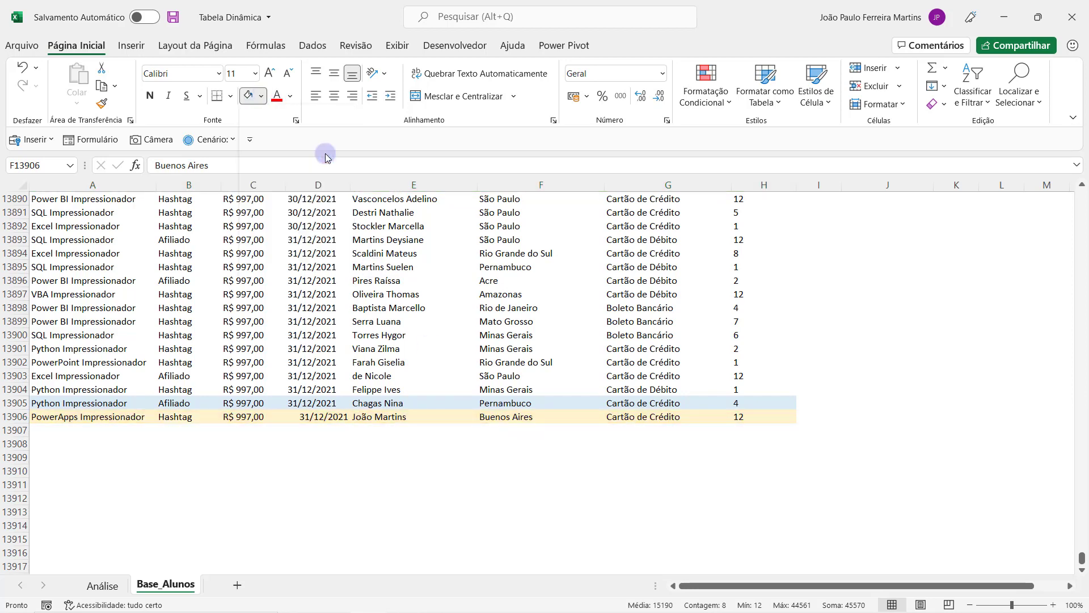
click(553, 417)
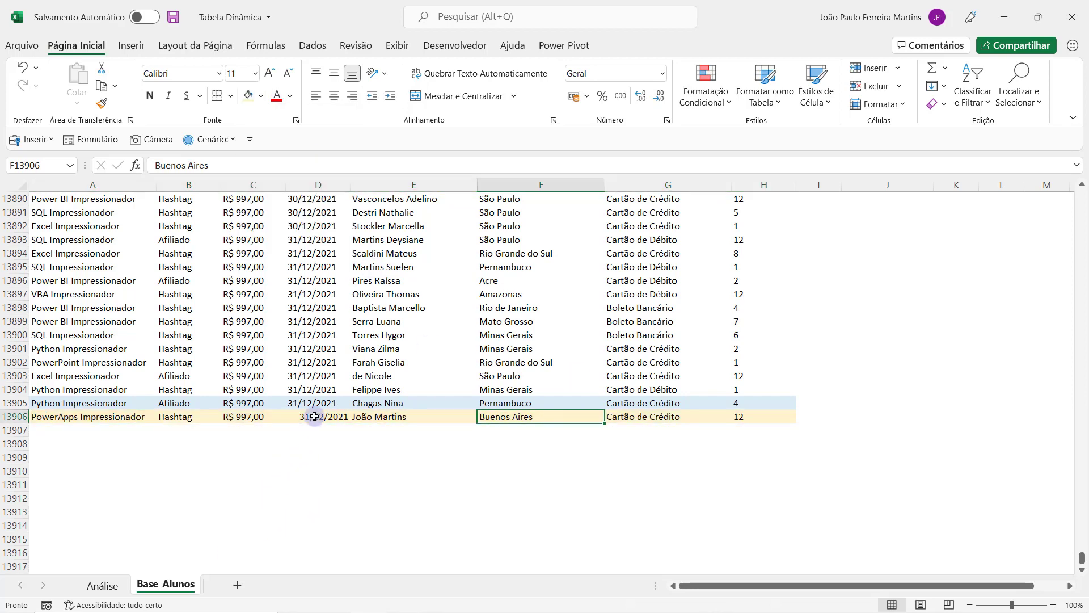
Step: On the Análise sheet, review the state totals and refresh the pivot table
click(102, 585)
click(140, 308)
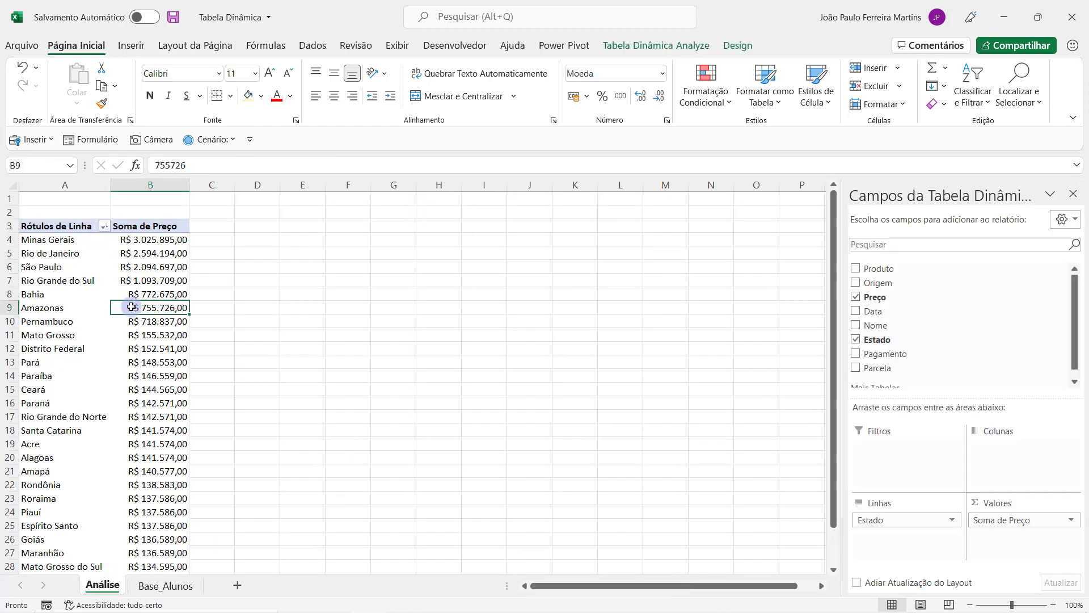
scroll(85, 316, down, 2)
scroll(103, 315, down, 3)
scroll(103, 315, up, 5)
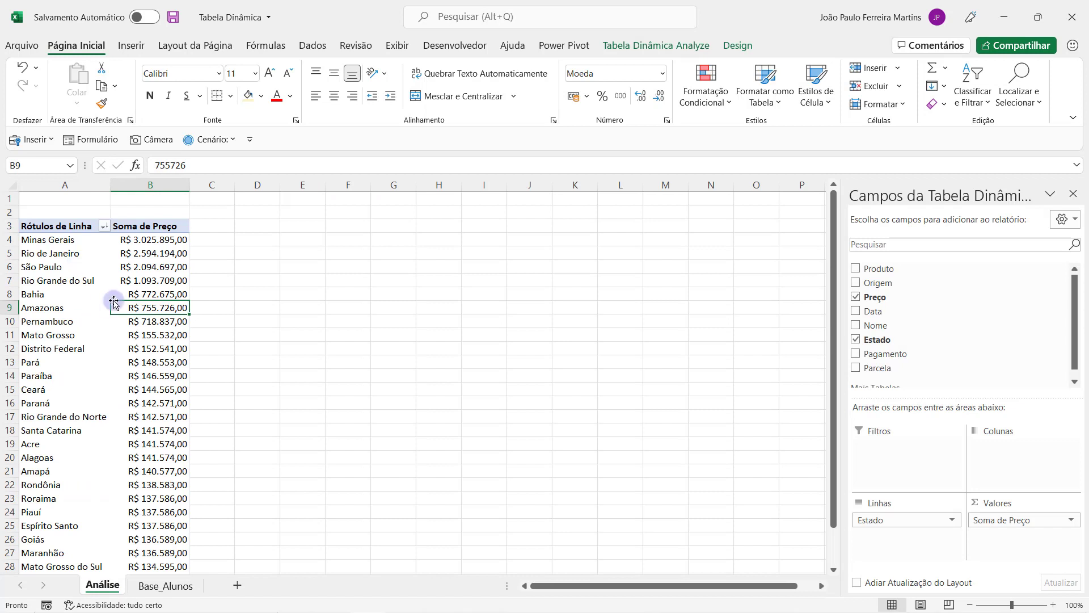
click(151, 240)
scroll(151, 252, down, 3)
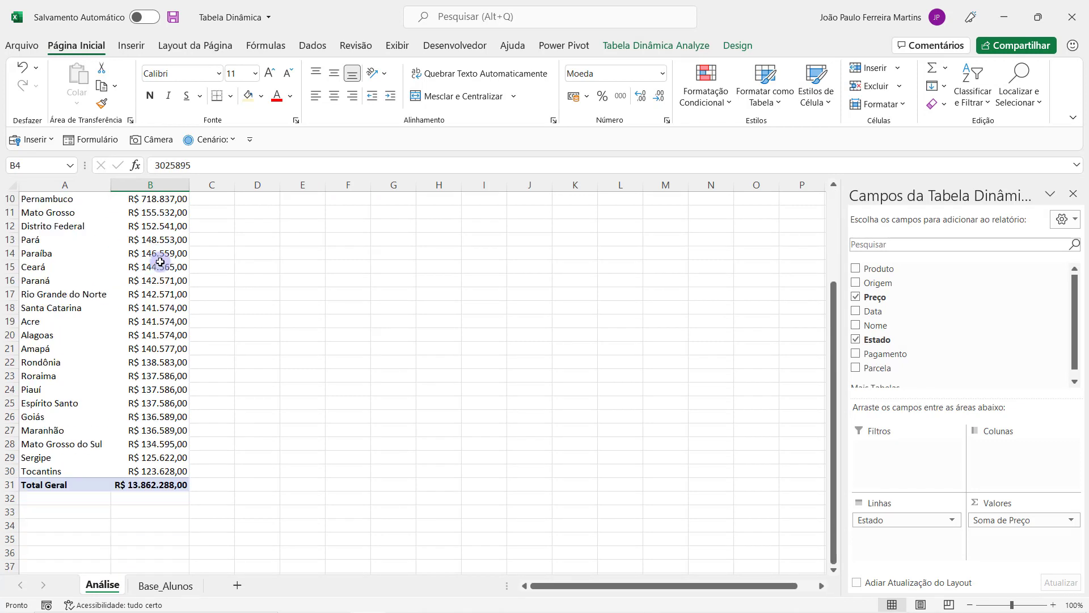
click(158, 472)
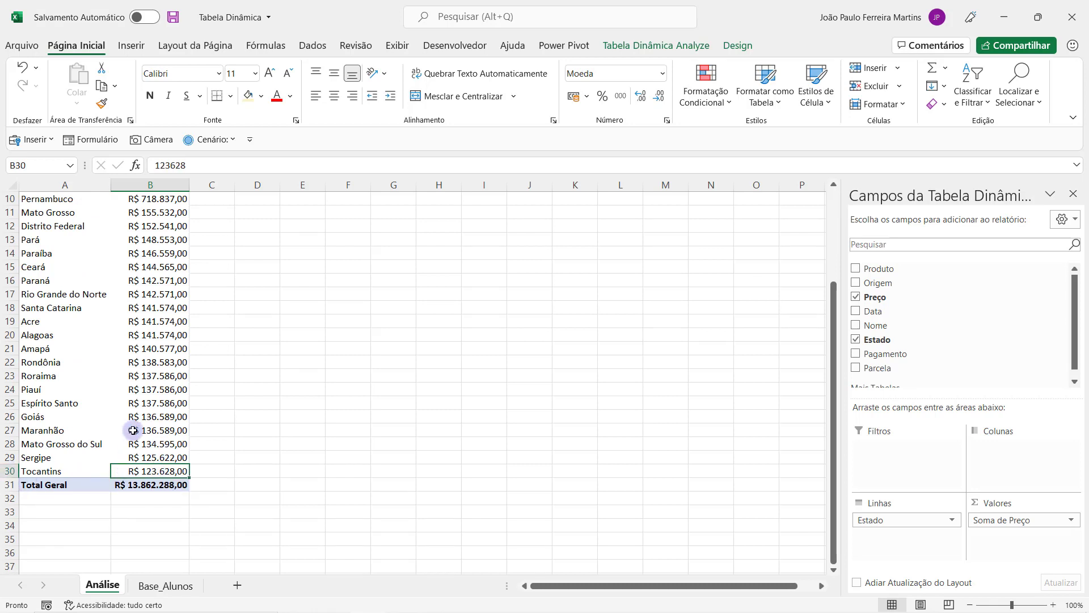
scroll(142, 397, up, 2)
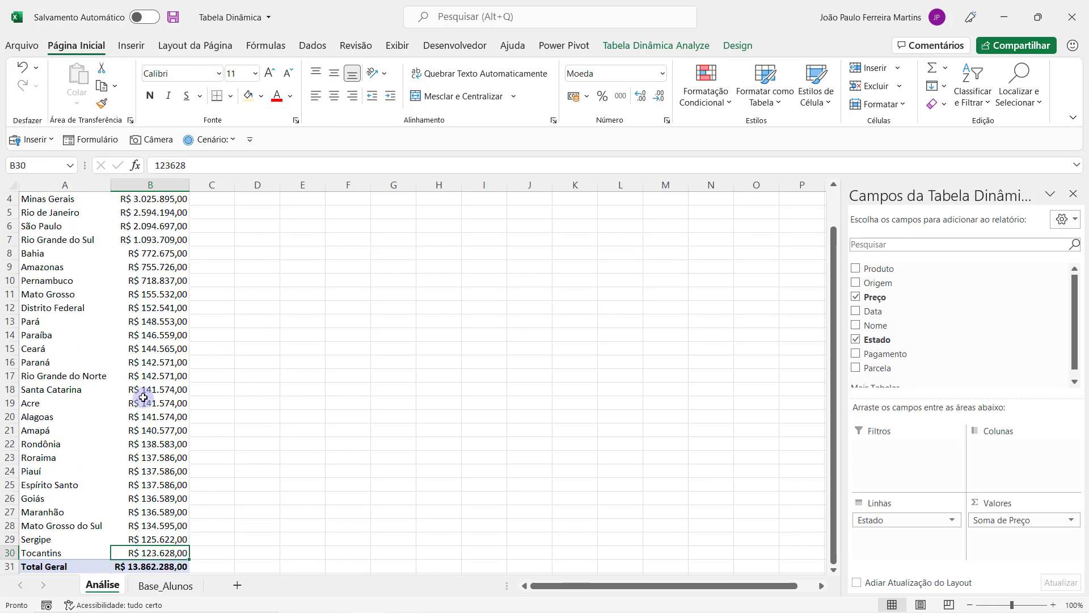
right_click(141, 310)
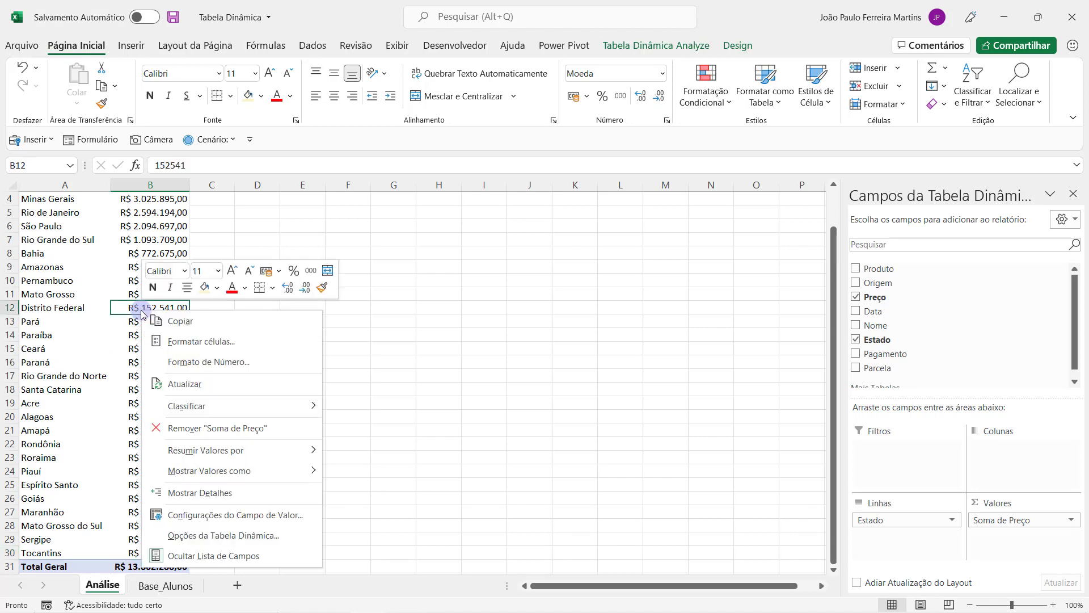
click(185, 384)
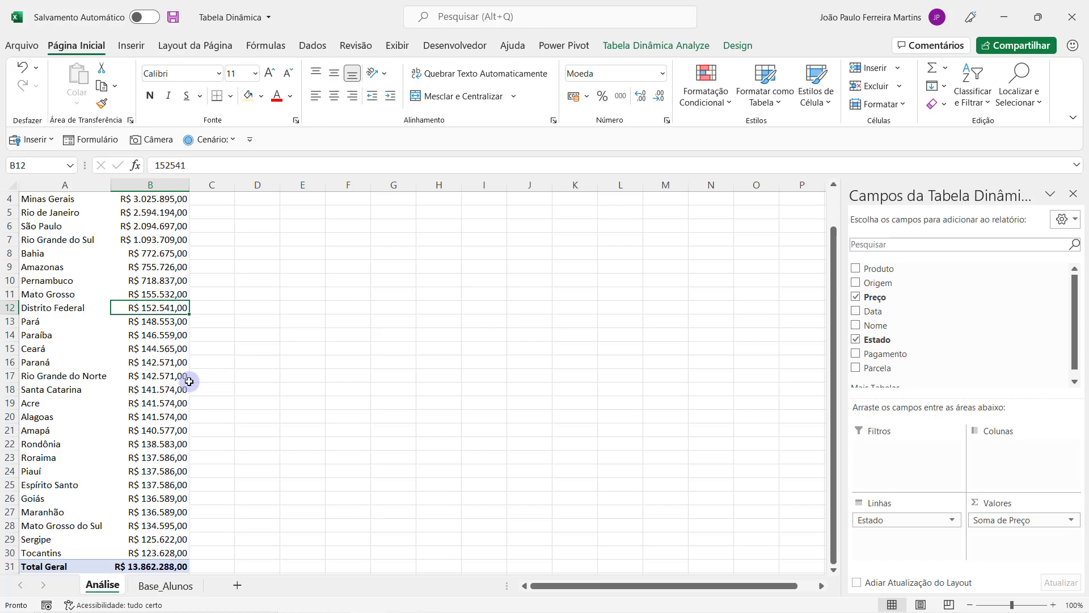
Step: Check the Base_Alunos sheet, then refresh the Análise pivot table a second time
click(174, 590)
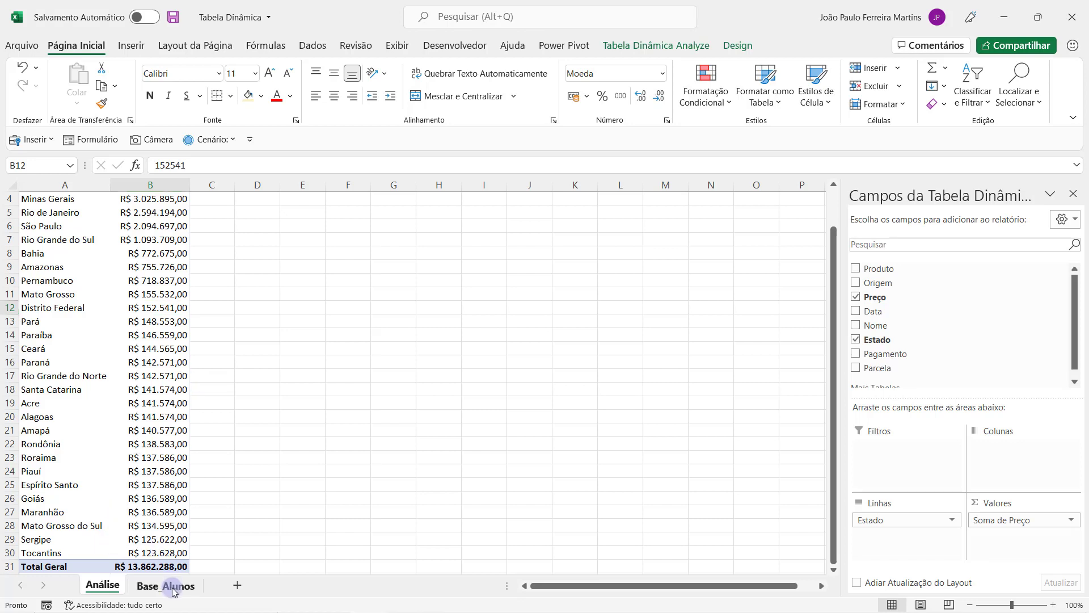
click(16, 417)
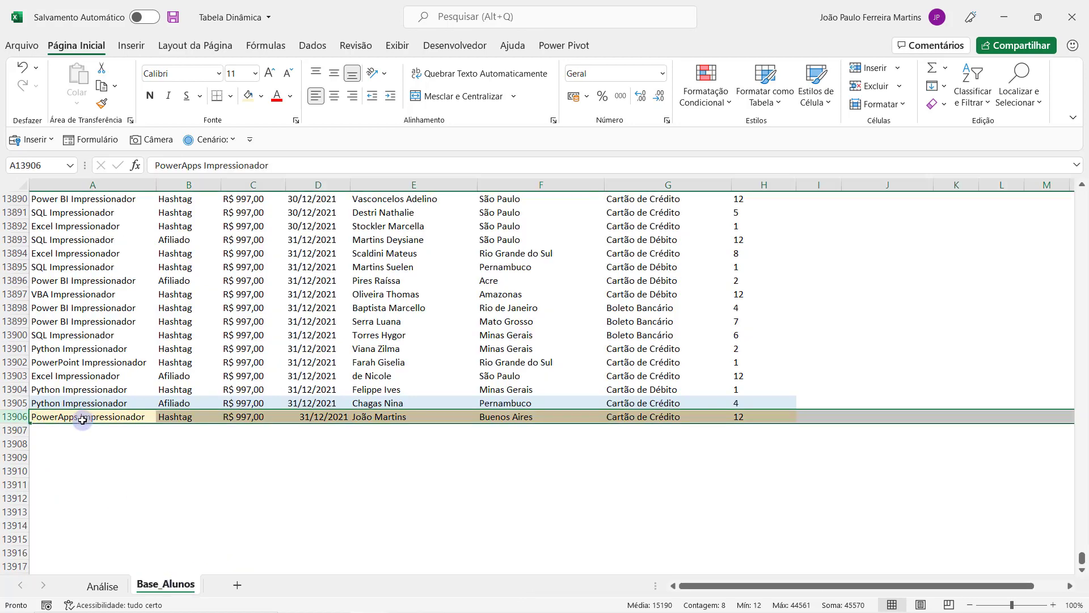
click(355, 390)
click(102, 585)
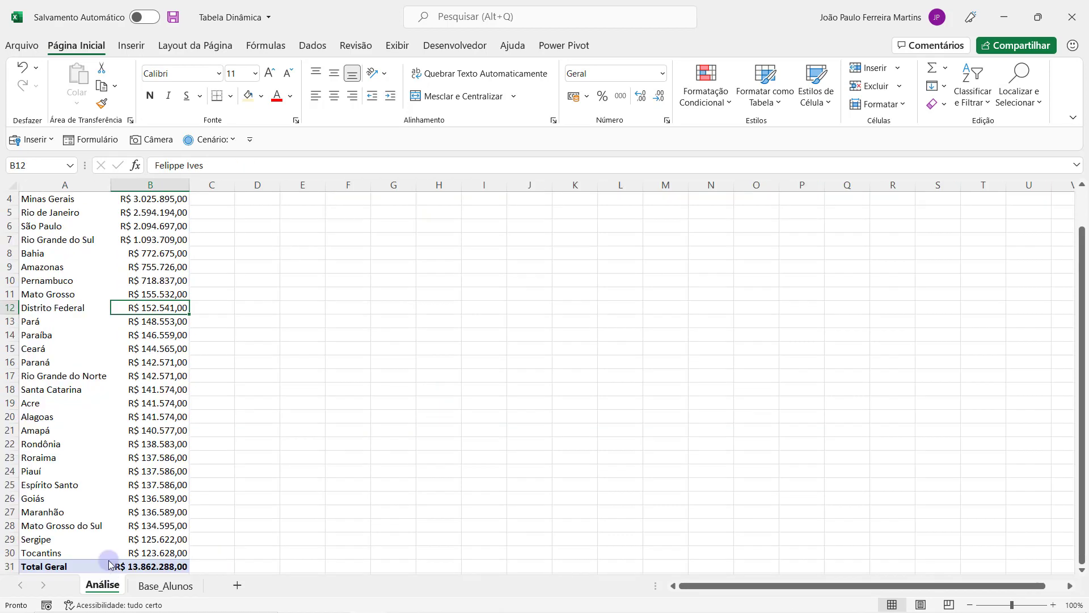
right_click(127, 417)
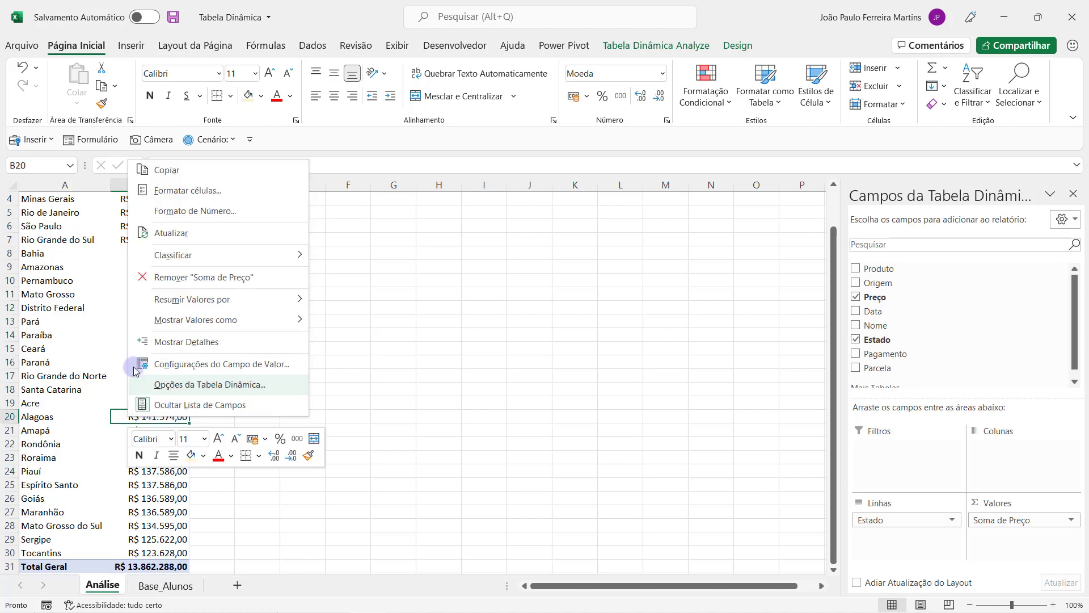
click(177, 237)
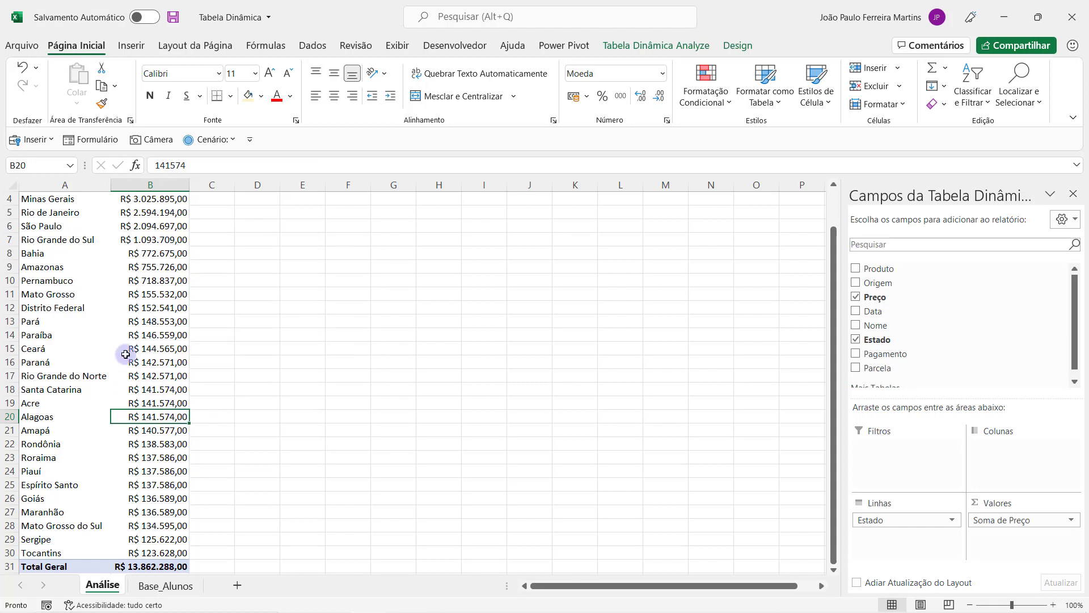
scroll(151, 355, up, 1)
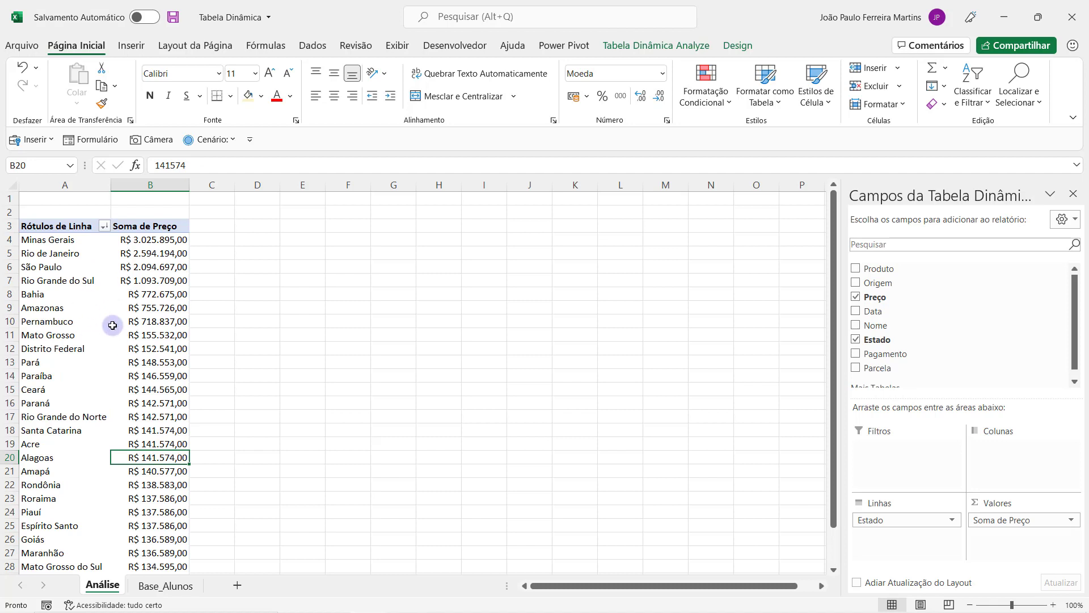
scroll(116, 329, down, 1)
Step: Confirm the Base_Alunos data block stops at row 13905, excluding the new row 13906, then return to Análise
click(165, 585)
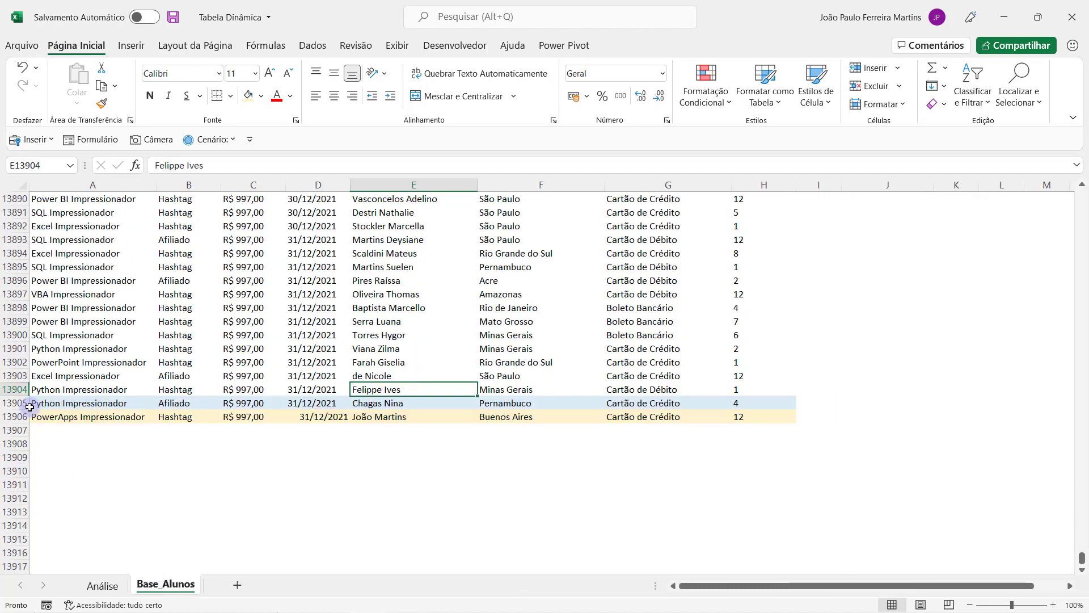
click(13, 403)
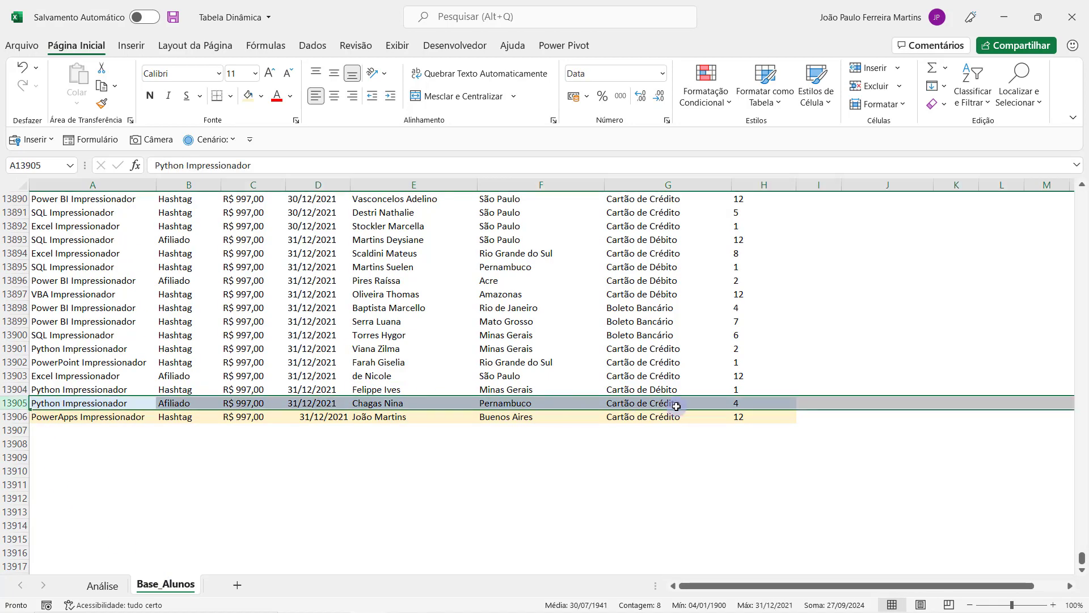
click(770, 403)
key(ctrl+Home)
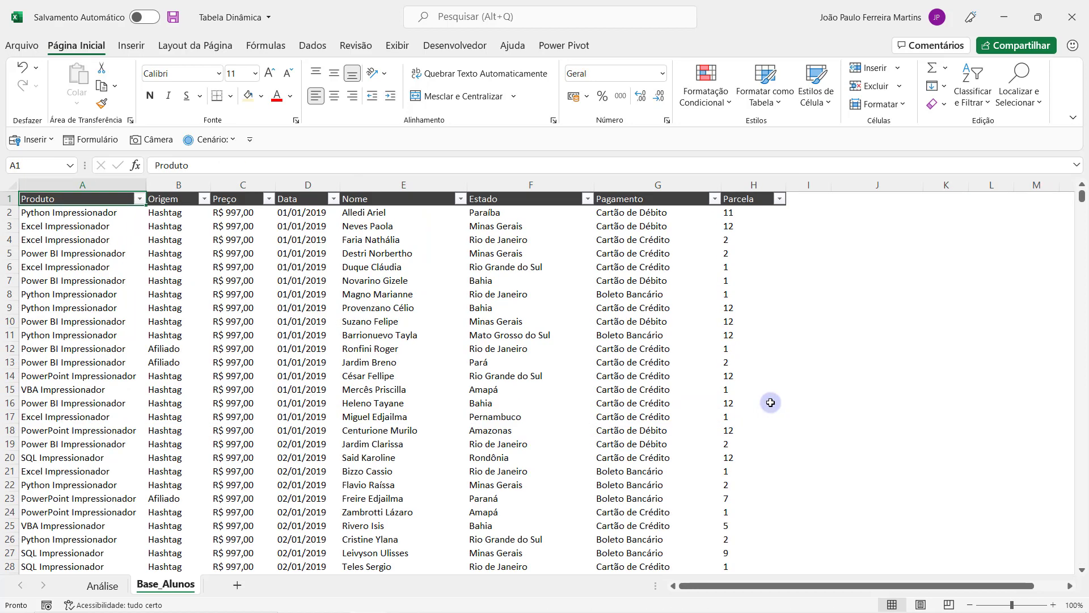
key(ctrl+shift+Down)
key(ctrl+shift+Right)
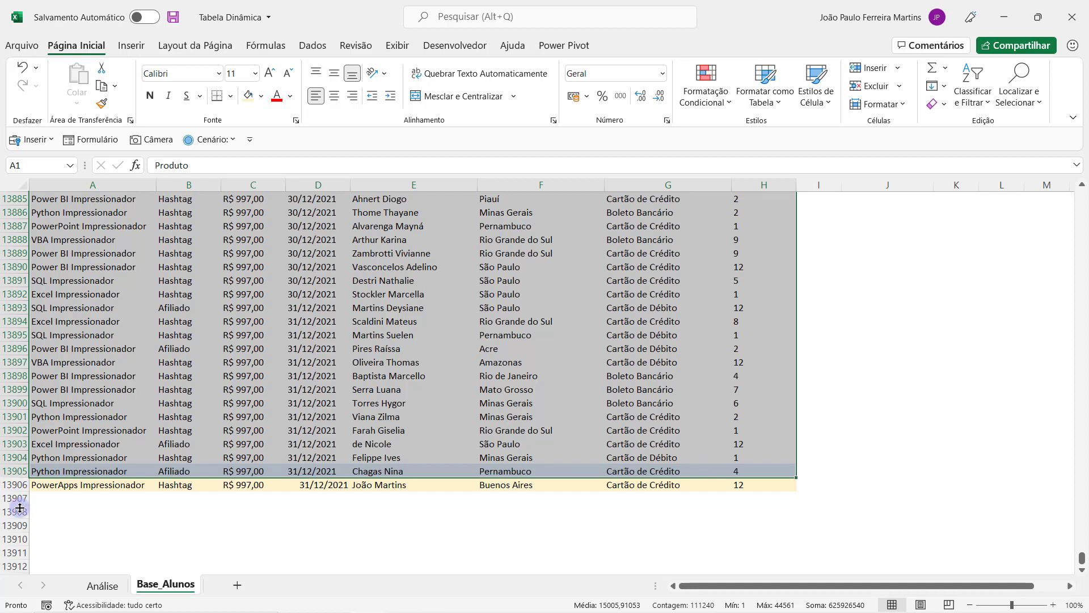
click(220, 367)
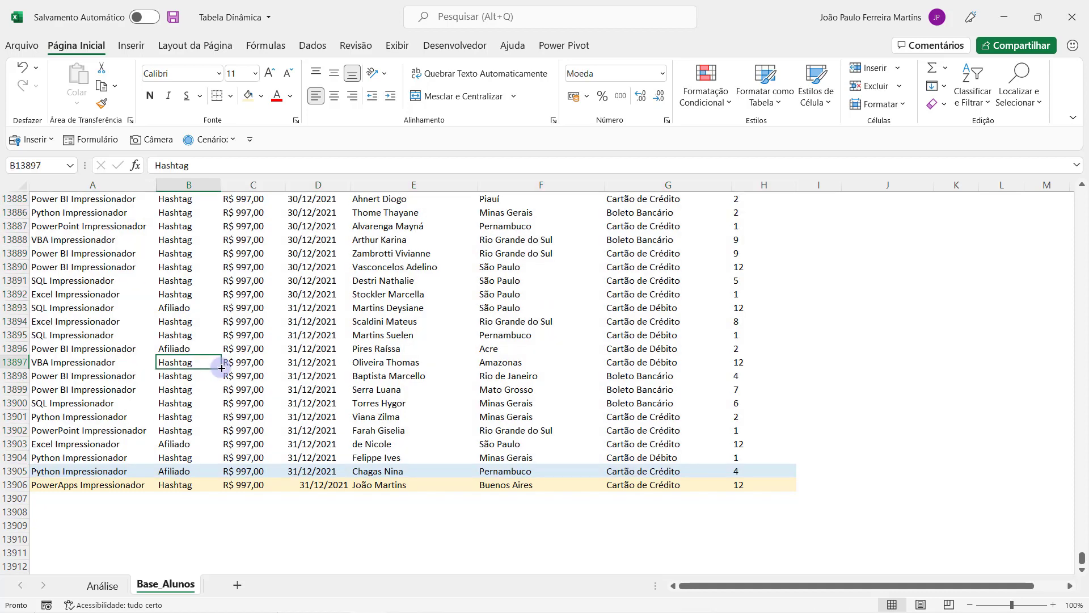
key(ctrl+Down)
key(ctrl+Left)
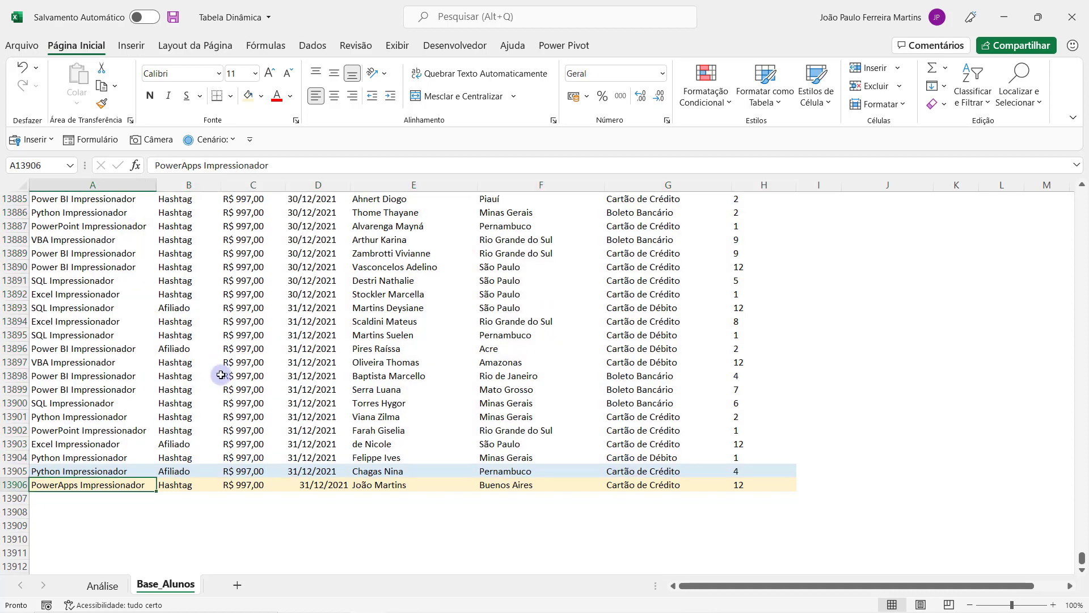
click(102, 585)
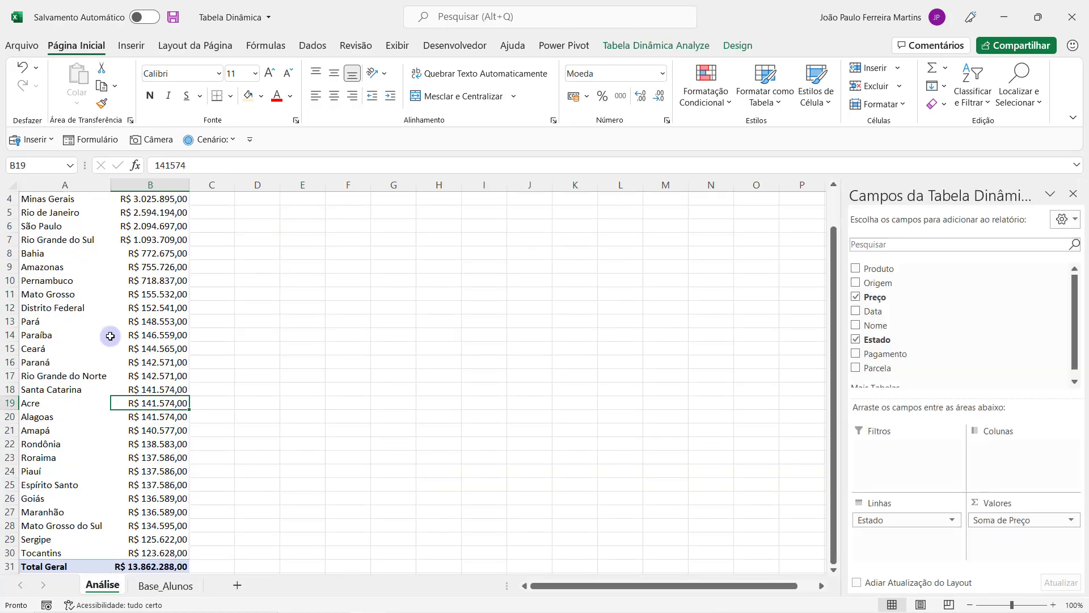
Step: Open the pivot's Alterar Fonte de Dados dialog, showing range Base_Alunos!$A$1:$H$13905
click(661, 47)
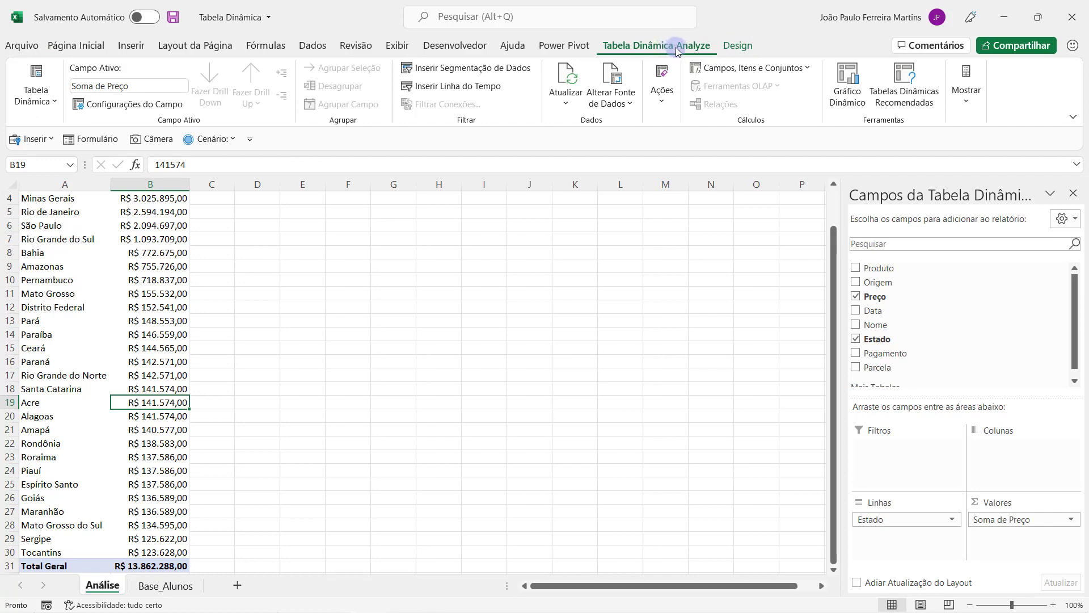
click(732, 47)
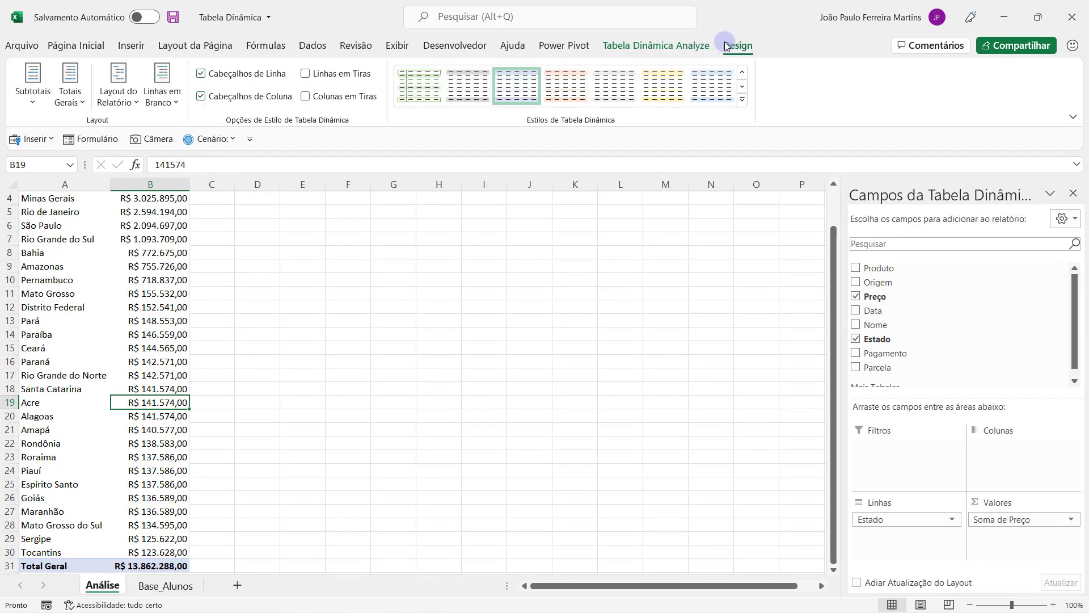
click(706, 46)
click(738, 46)
click(693, 46)
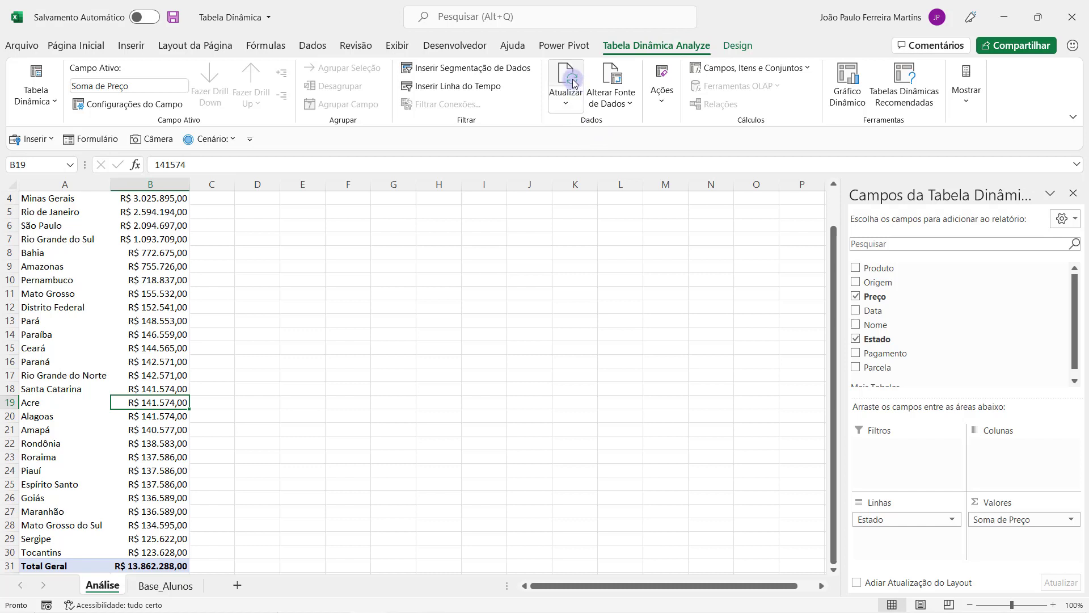
click(614, 78)
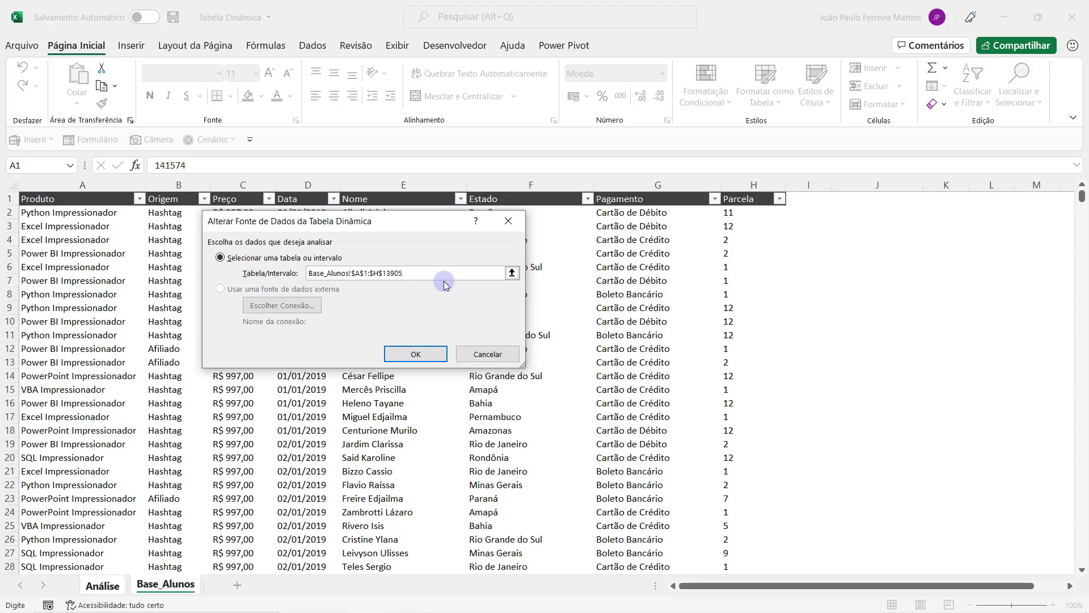
Step: Change the pivot source range to end at $H$13906 and check the new Buenos Aires row
key(BackSpace)
text(6)
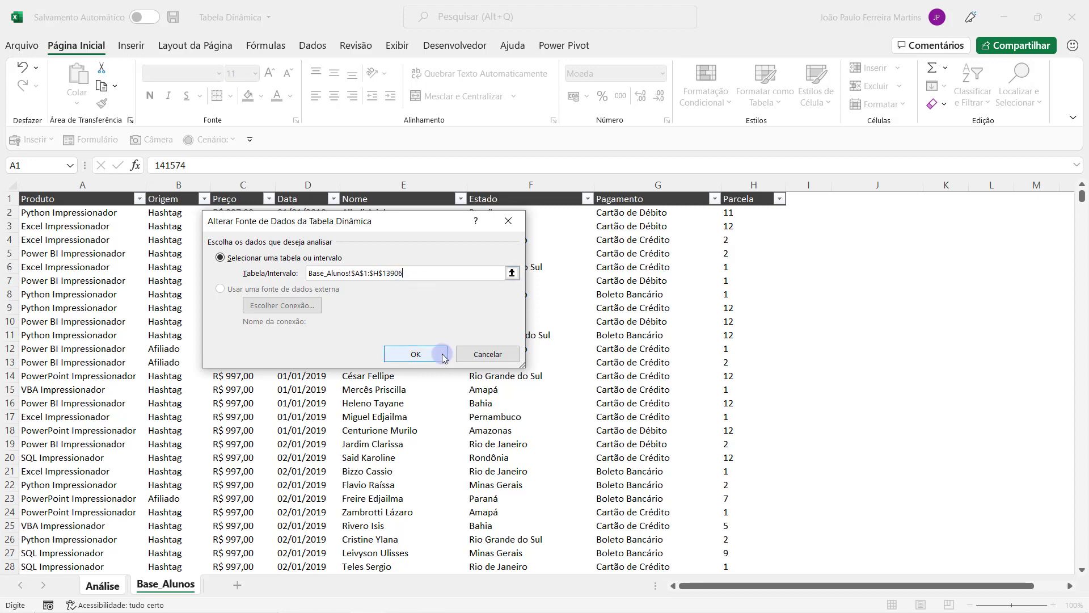
click(443, 354)
scroll(248, 372, down, 1)
scroll(249, 373, down, 1)
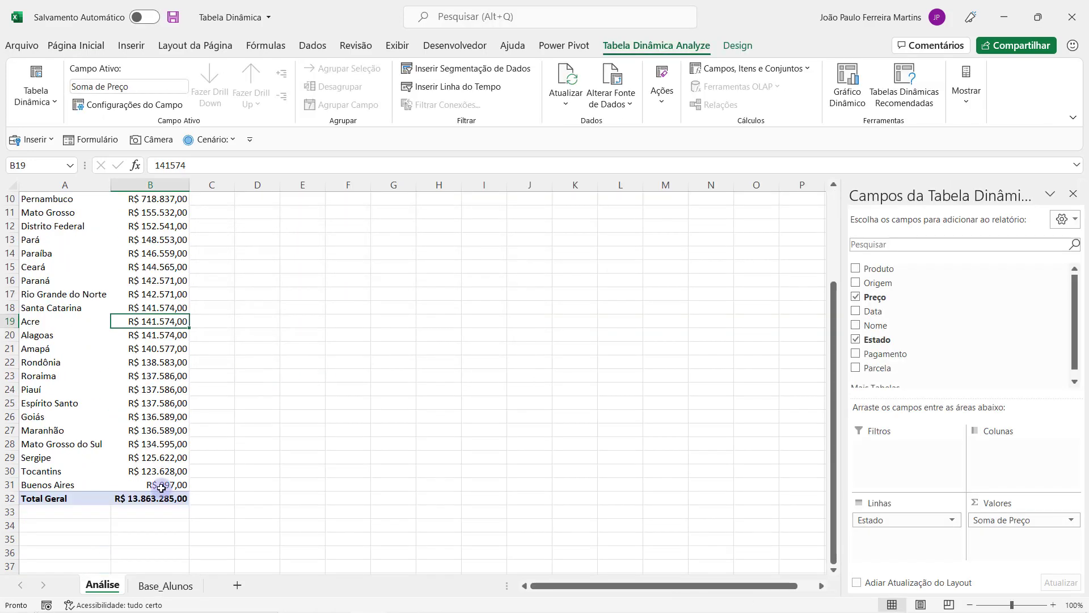
drag(162, 486, 55, 489)
click(126, 429)
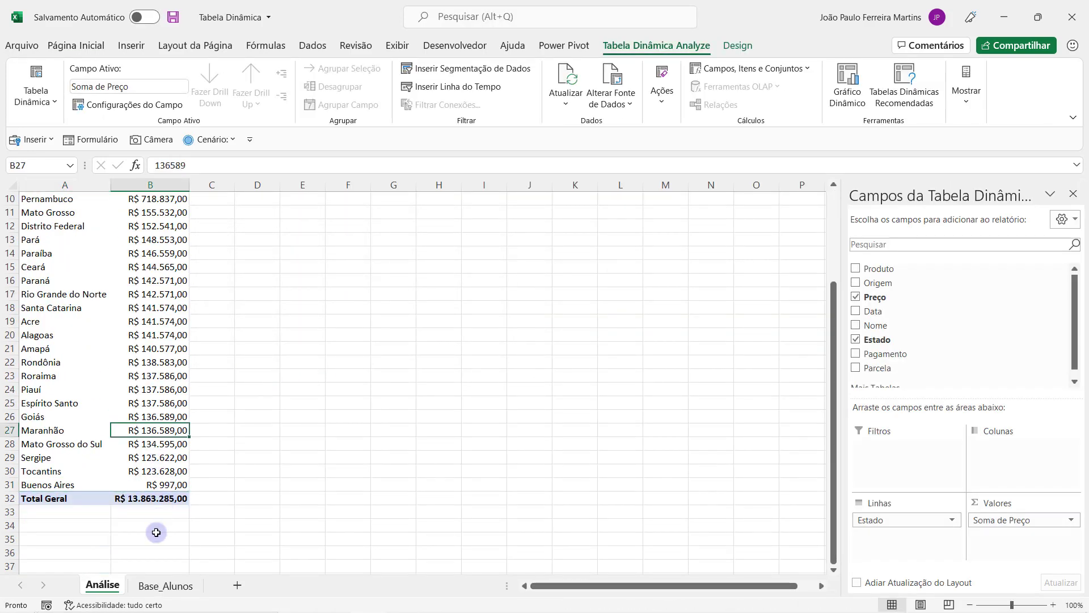
click(160, 585)
Step: Copy the last data row 13906 into row 13907
click(107, 454)
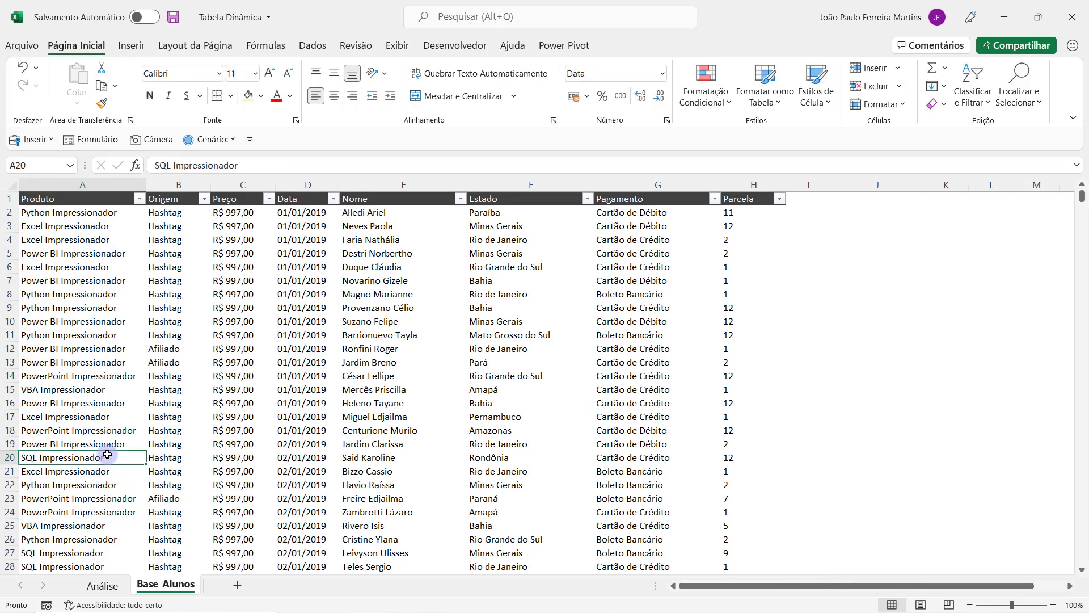
key(ctrl+Down)
key(ctrl+shift+Right)
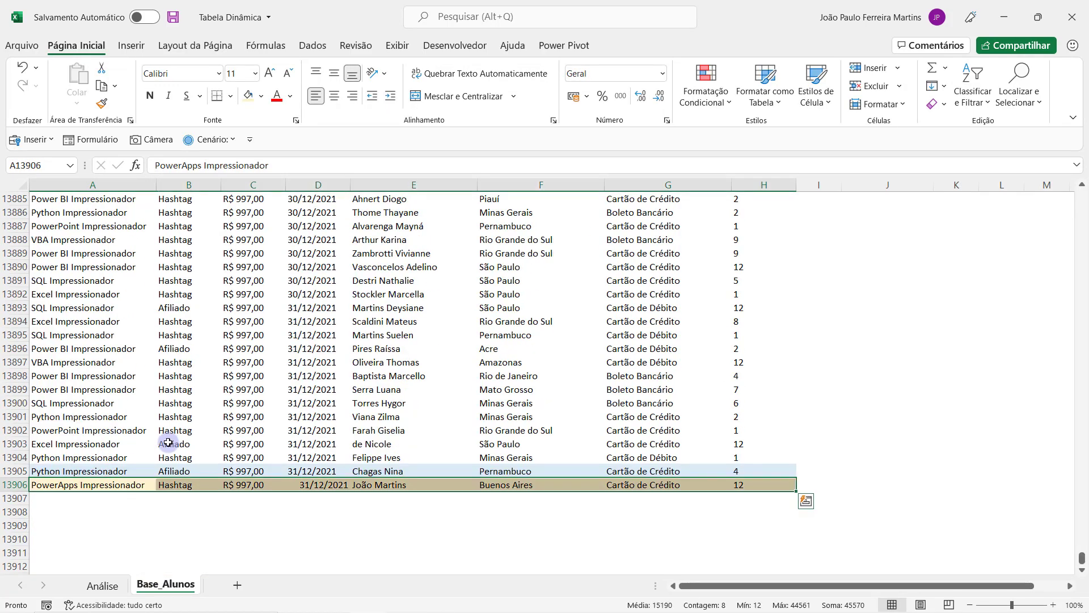
key(ctrl+c)
key(Down)
key(ctrl+v)
key(Escape)
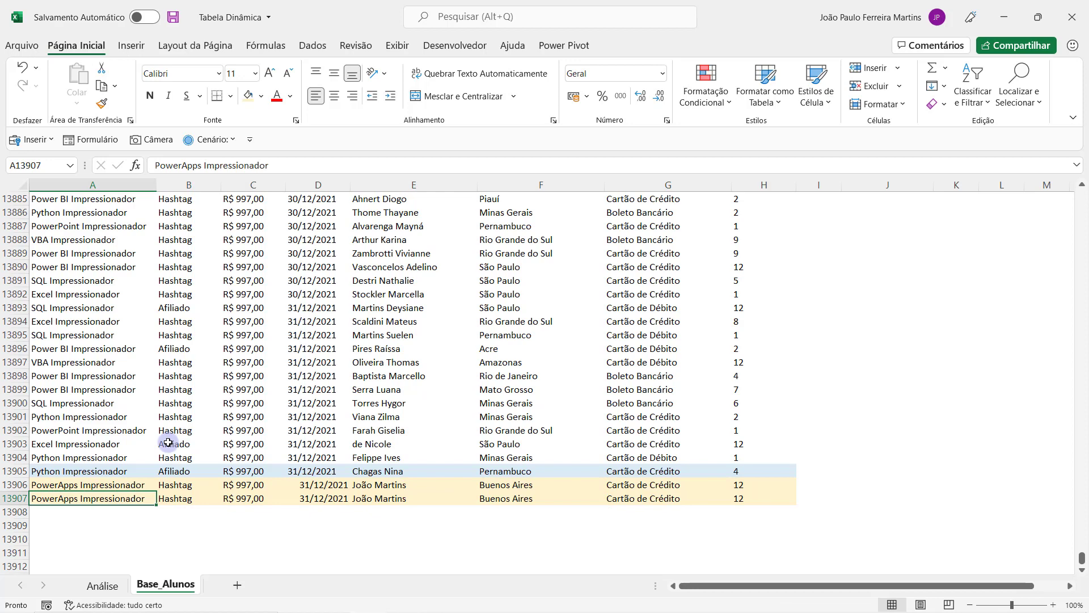
Step: Give row 13907 a new customer name and the state Lima
key(Right)
key(Right)
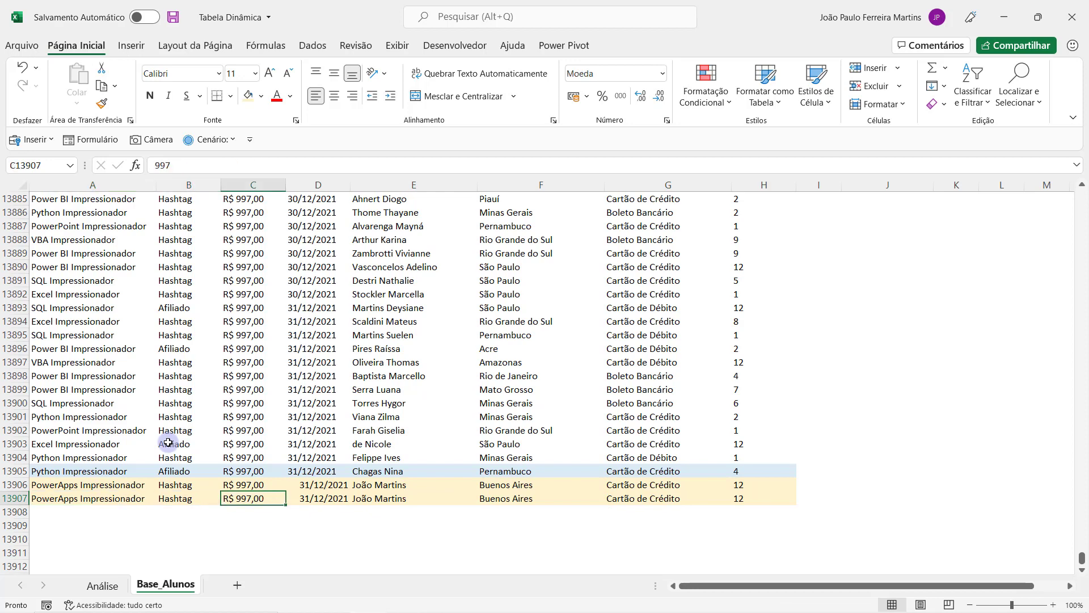
key(Right)
key(Right)
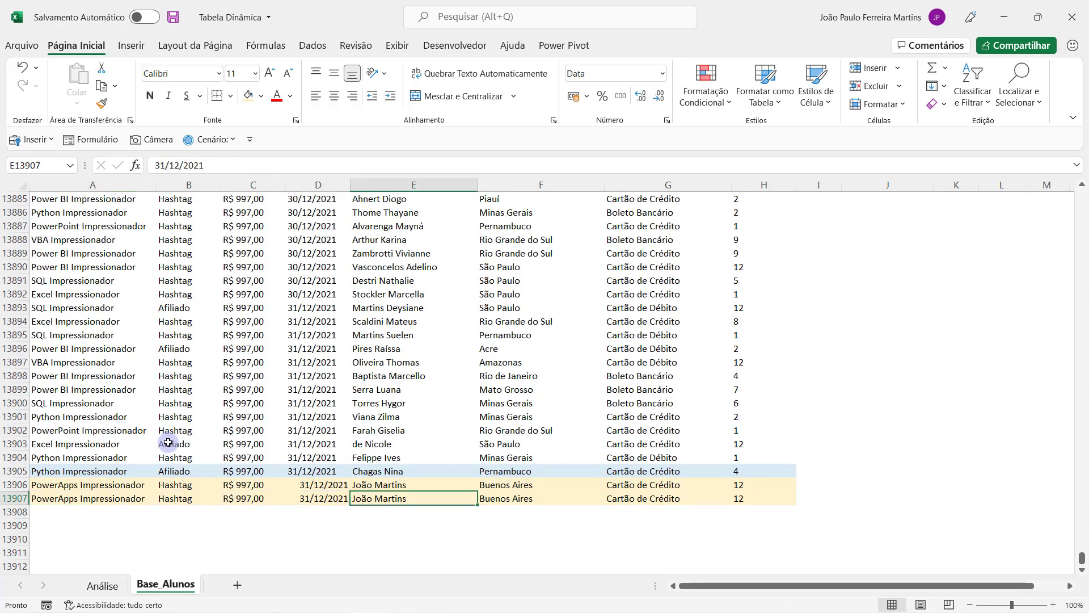
text(Henri)
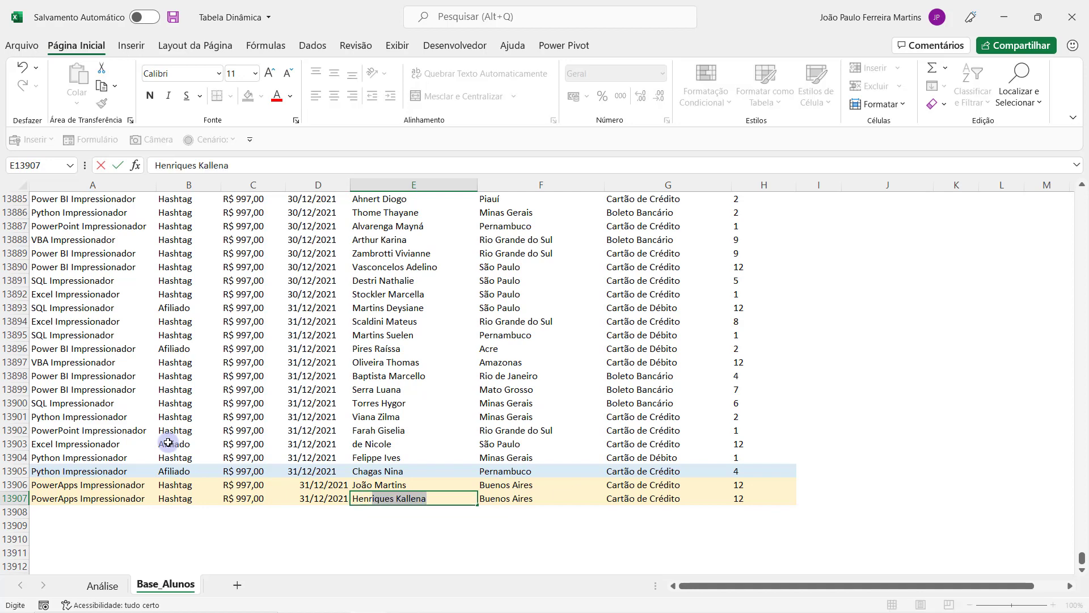
text(que Martins)
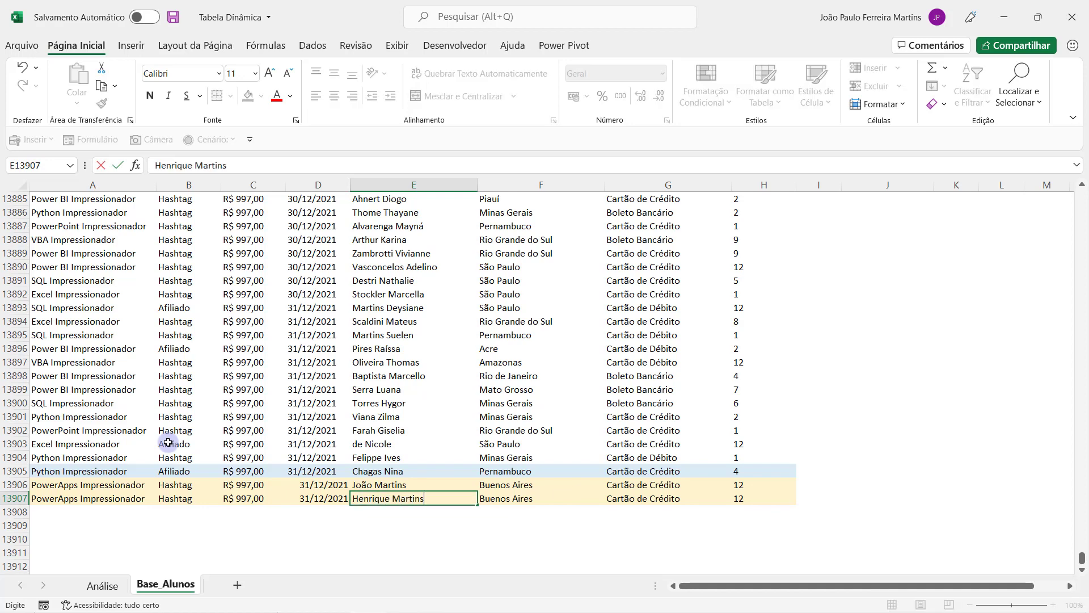
key(Tab)
text(Lima)
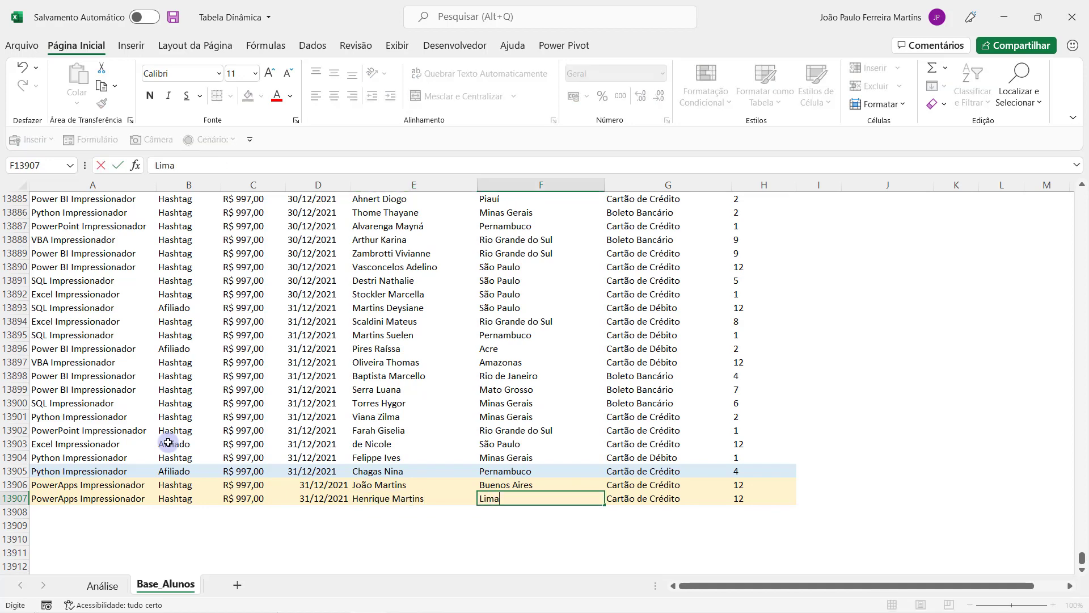
key(Return)
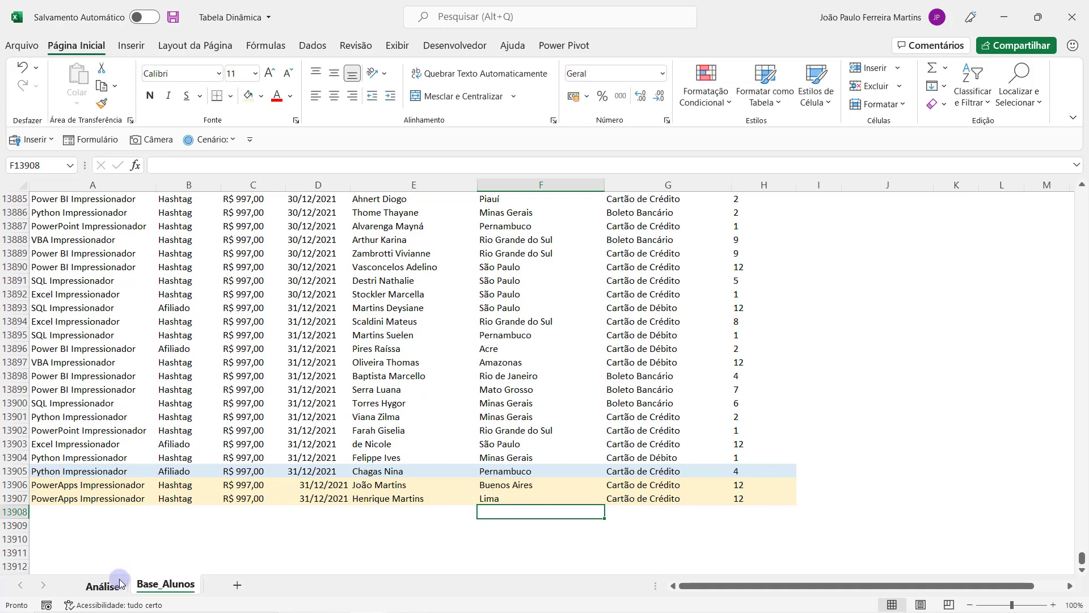
click(103, 585)
right_click(131, 307)
Step: Refresh the pivot and extend its source range to Base_Alunos!$A$1:$H$13907
click(169, 383)
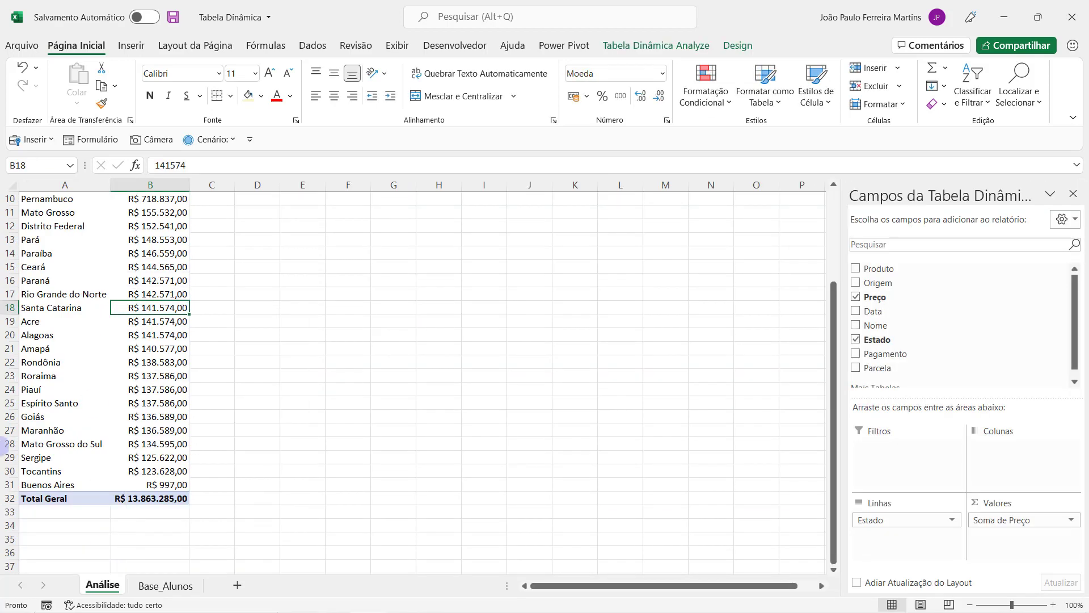
drag(9, 499, 10, 485)
drag(53, 439, 107, 346)
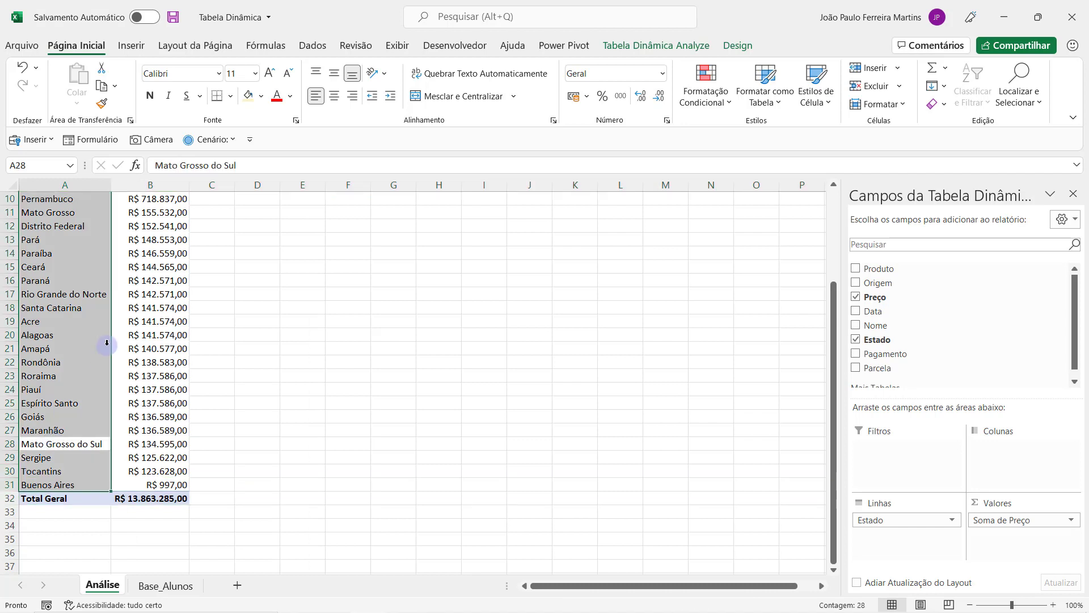
click(146, 336)
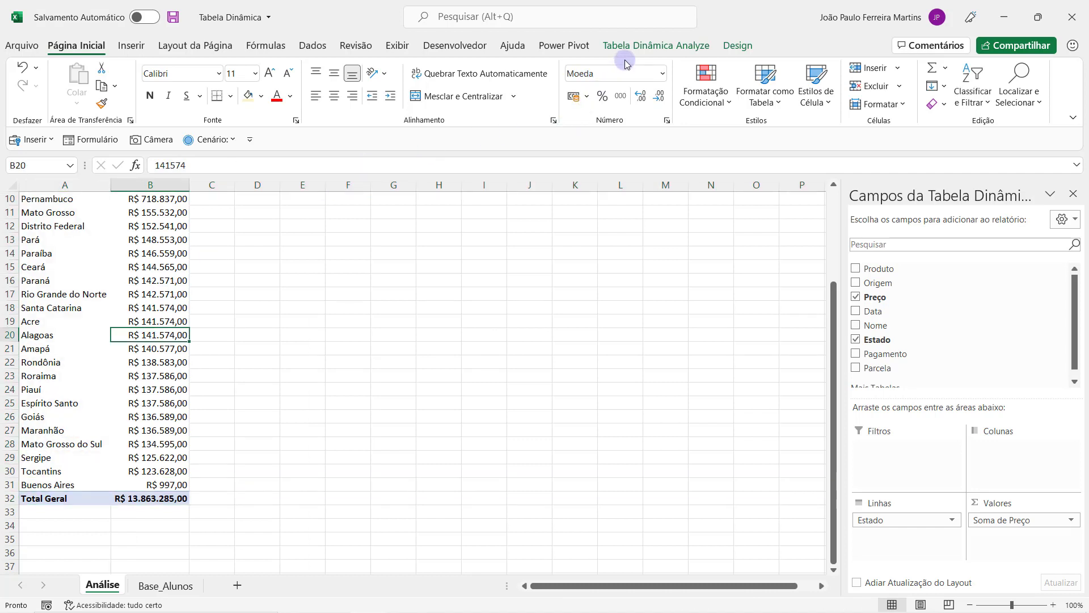
click(692, 47)
click(609, 73)
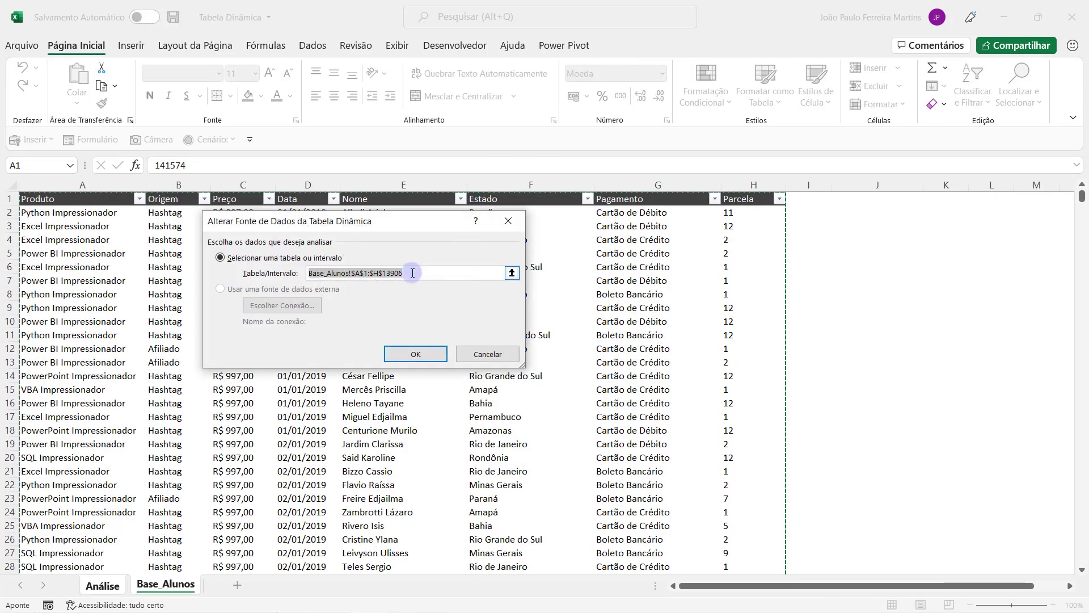
click(412, 273)
text(7)
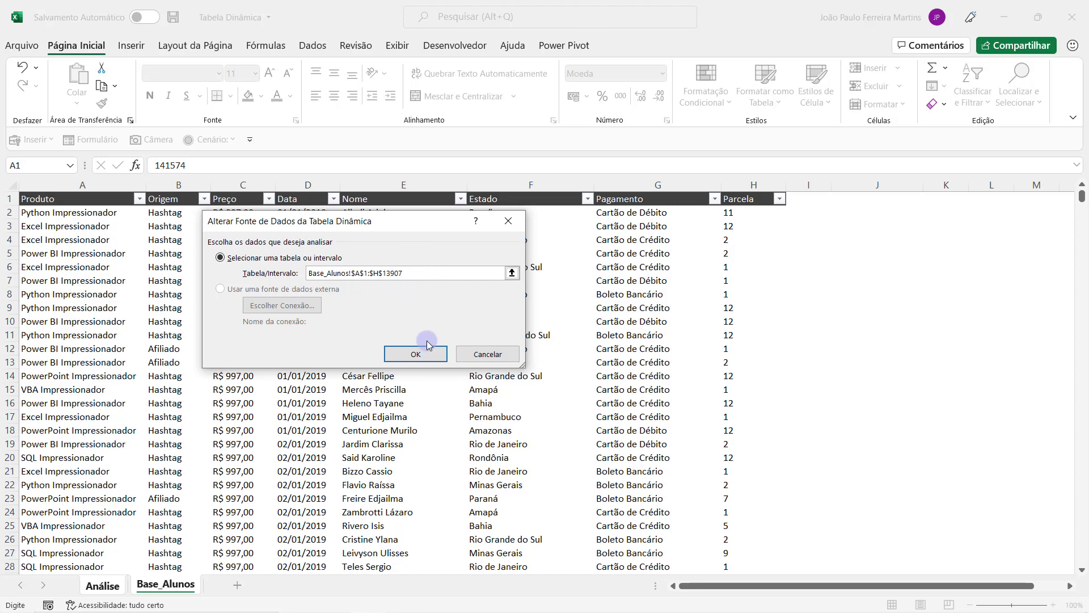
click(416, 353)
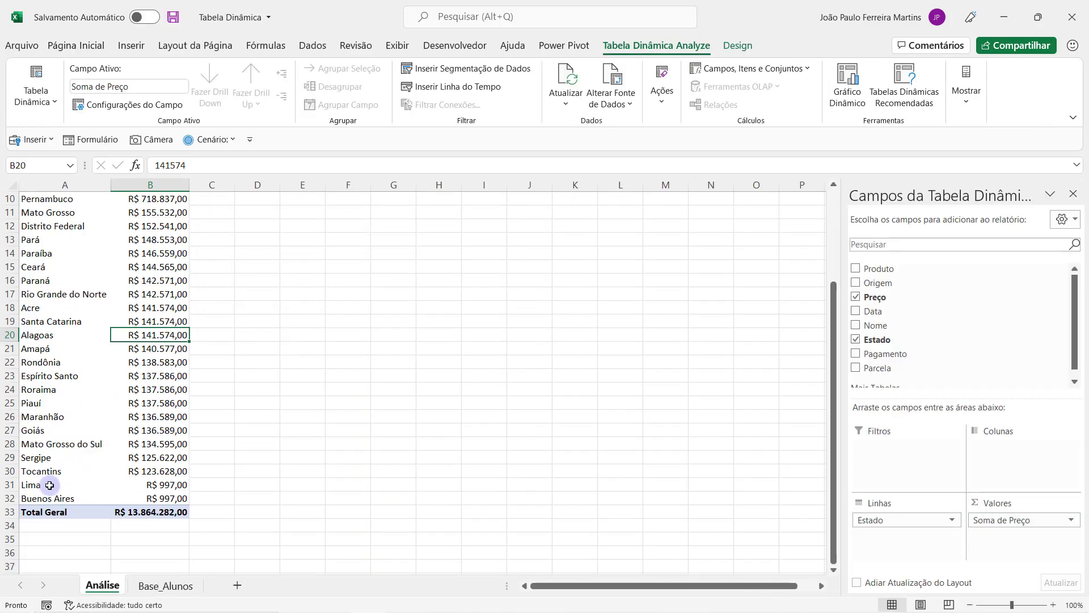
Step: Check the new Lima total of R$ 997,00, then select the whole pivot table from its header
click(54, 485)
click(164, 485)
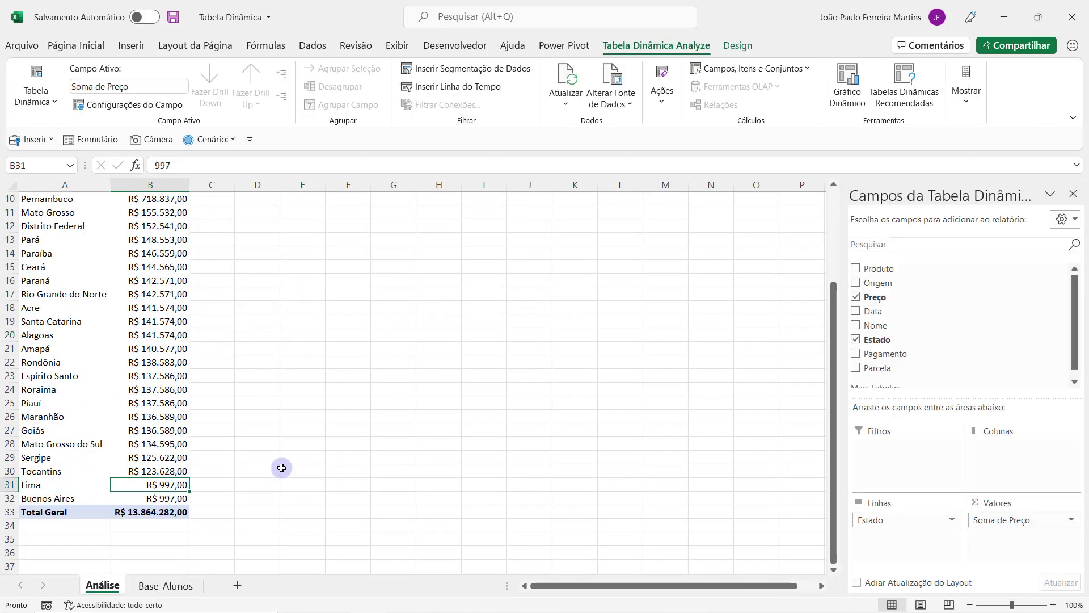
click(140, 363)
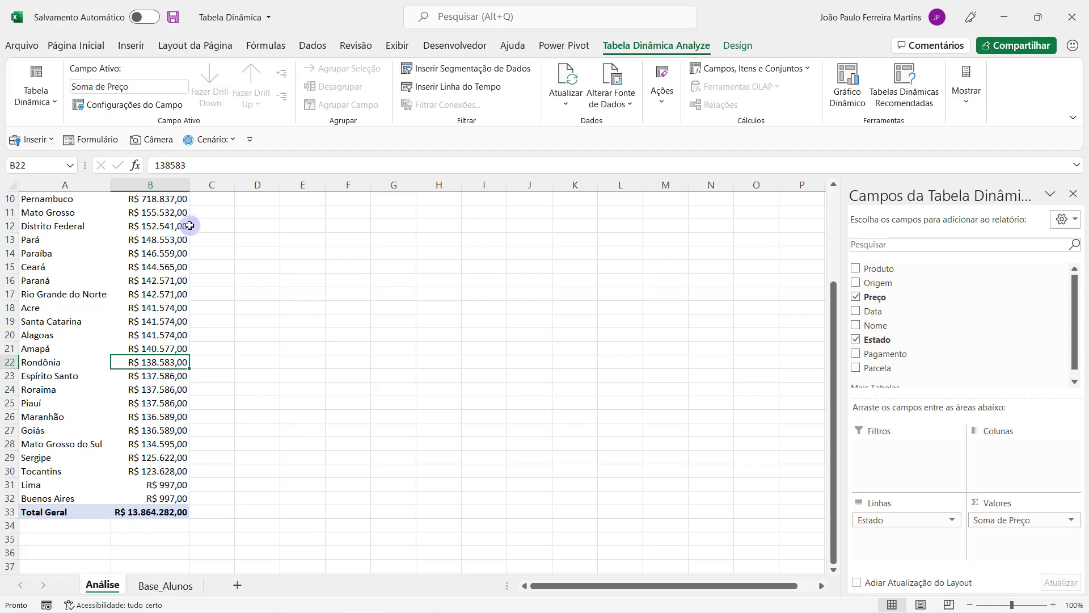
key(ctrl+Home)
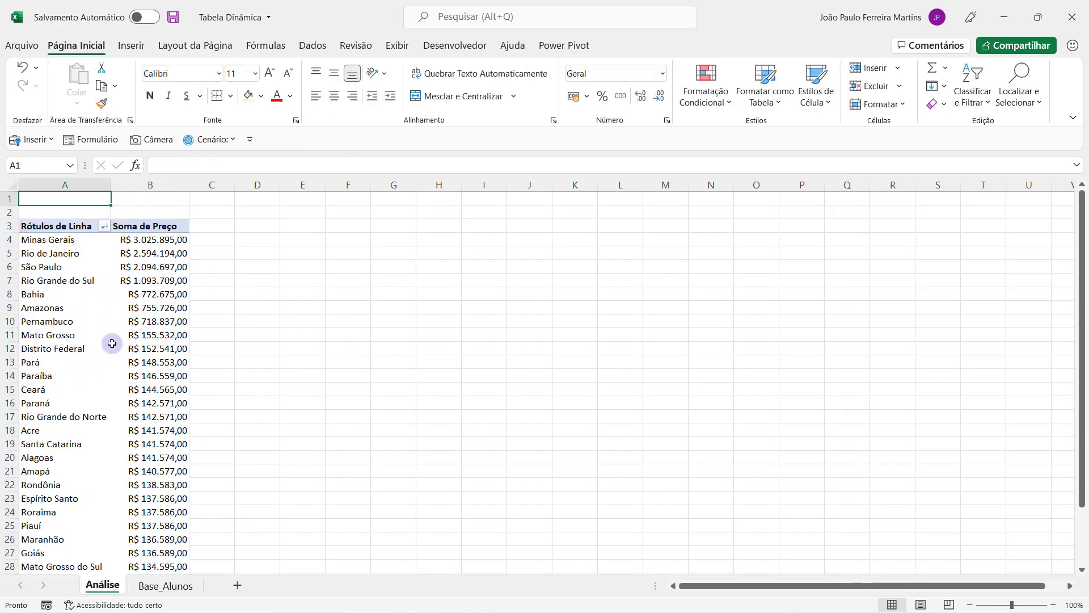
click(74, 227)
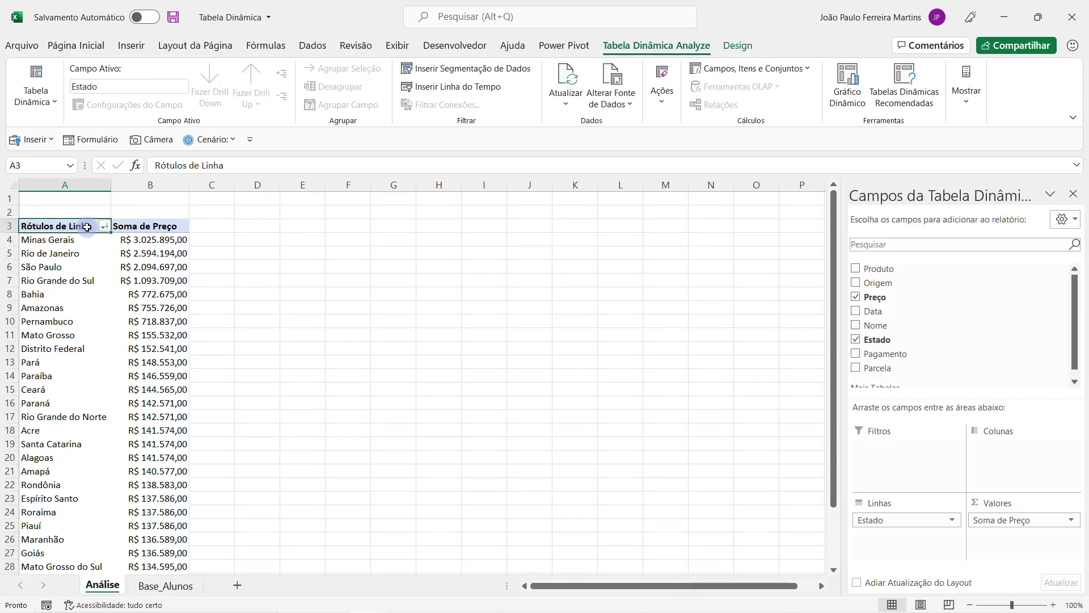
key(ctrl+shift+End)
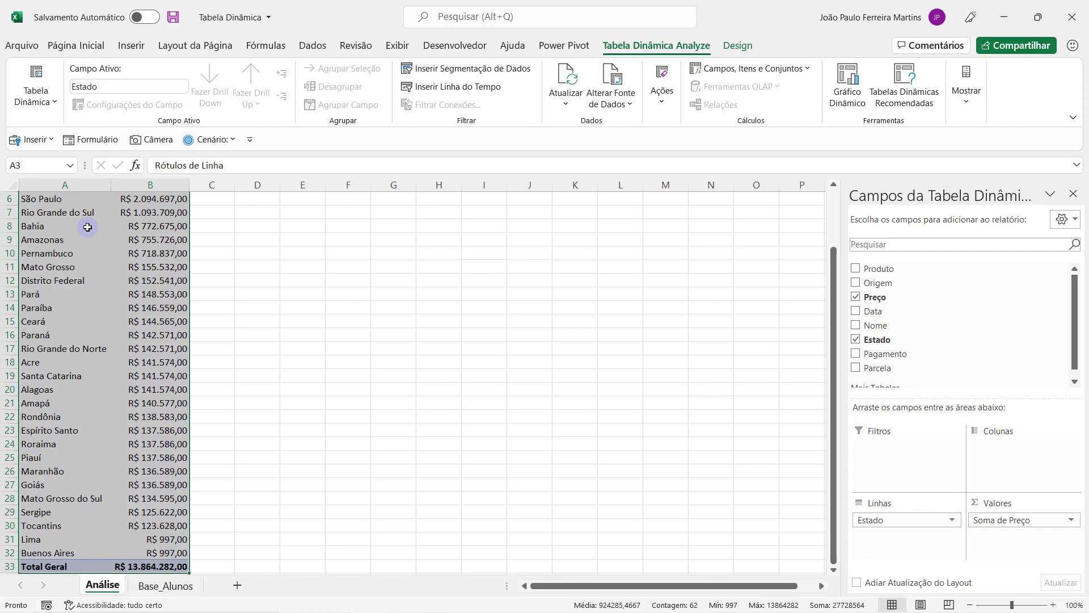
Step: Delete the pivot table from Análise and jump to the last rows of the Base_Alunos data
key(Delete)
key(ctrl+Home)
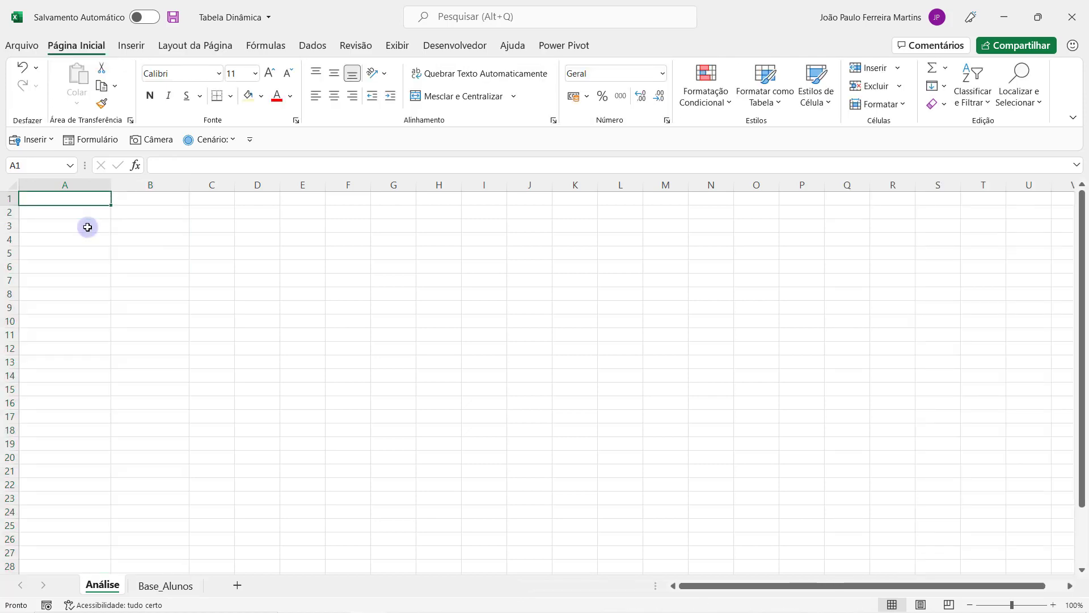
click(173, 585)
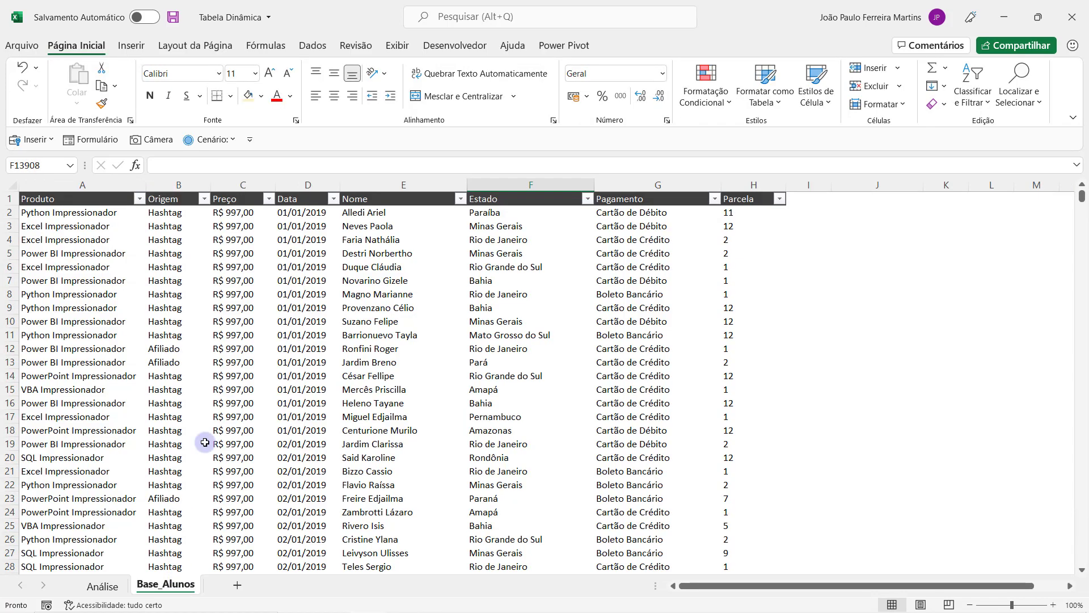
click(207, 442)
key(ctrl+Down)
key(ctrl+Left)
scroll(187, 440, down, 5)
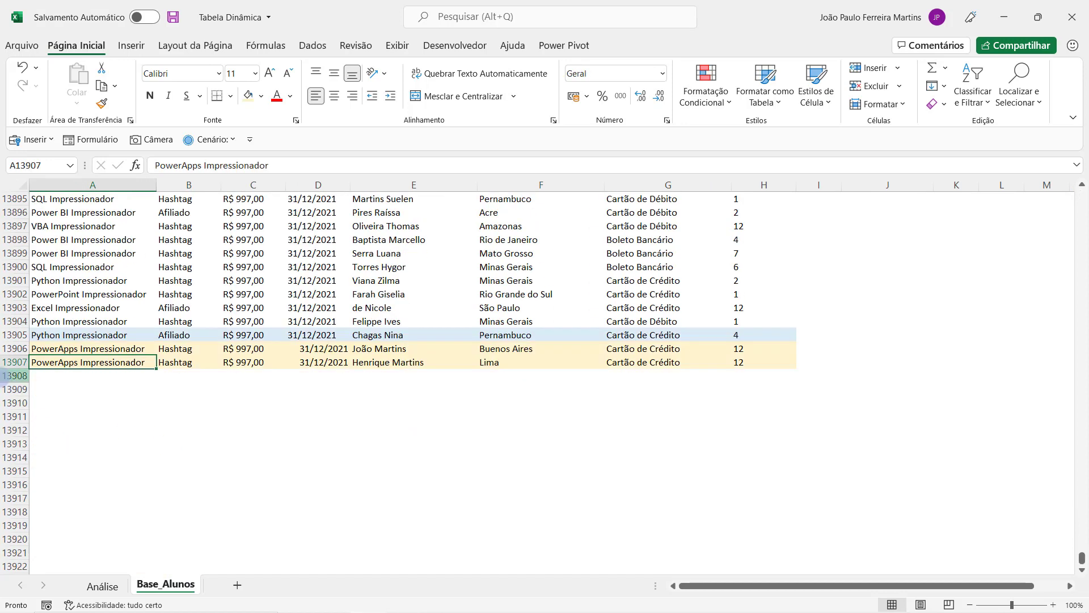
Step: Clear the two PowerApps rows, 13906 and 13907, from Base_Alunos
drag(5, 350, 12, 363)
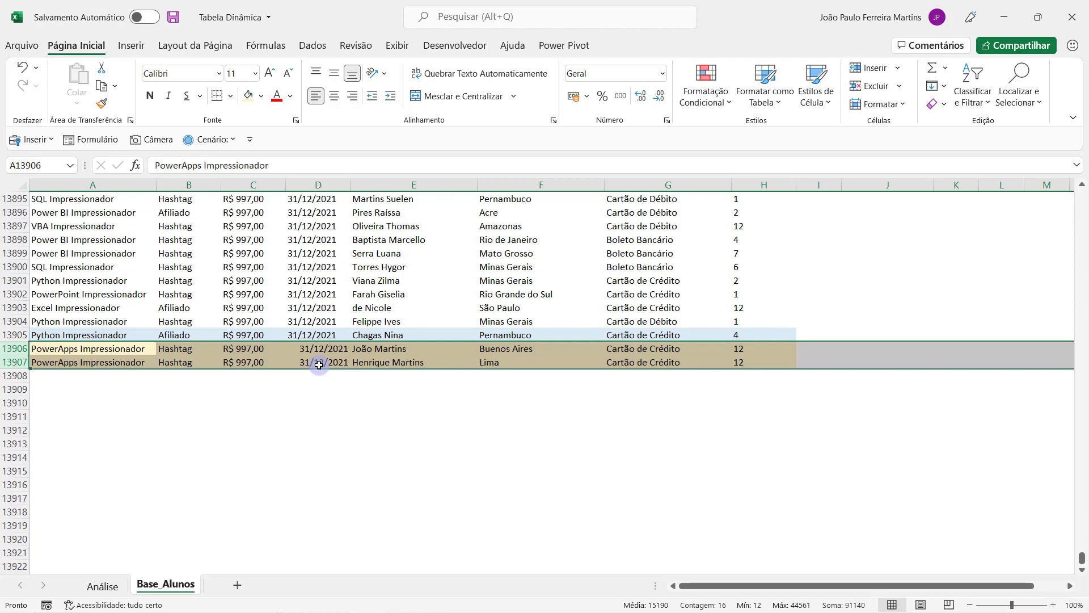
key(Delete)
key(ctrl+z)
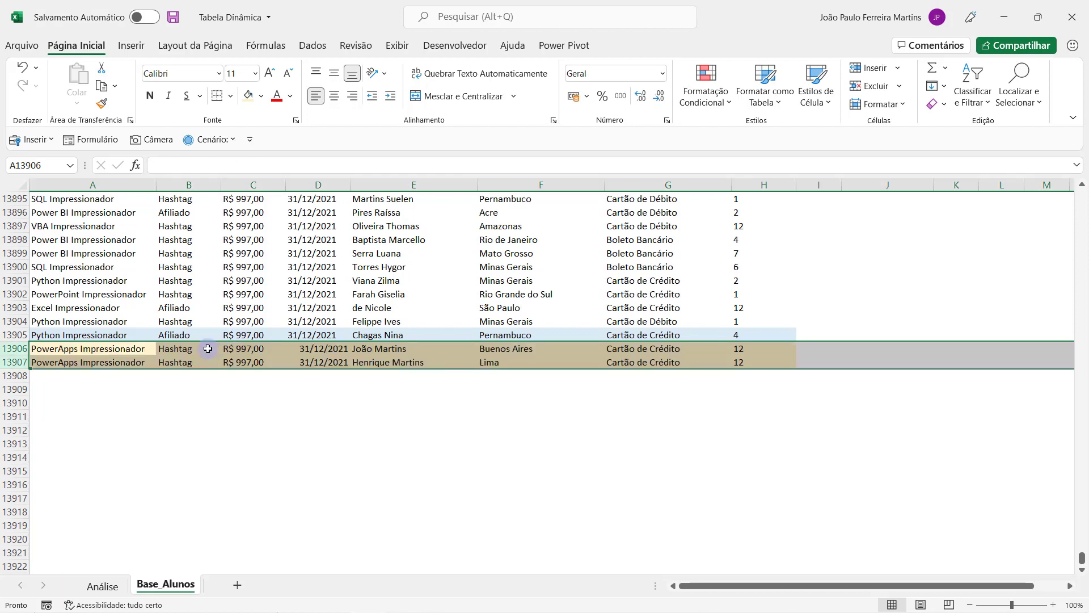
click(27, 355)
mouse_move(8, 348)
mouse_down()
mouse_move(7, 362)
mouse_move(14, 348)
mouse_move(18, 362)
mouse_up()
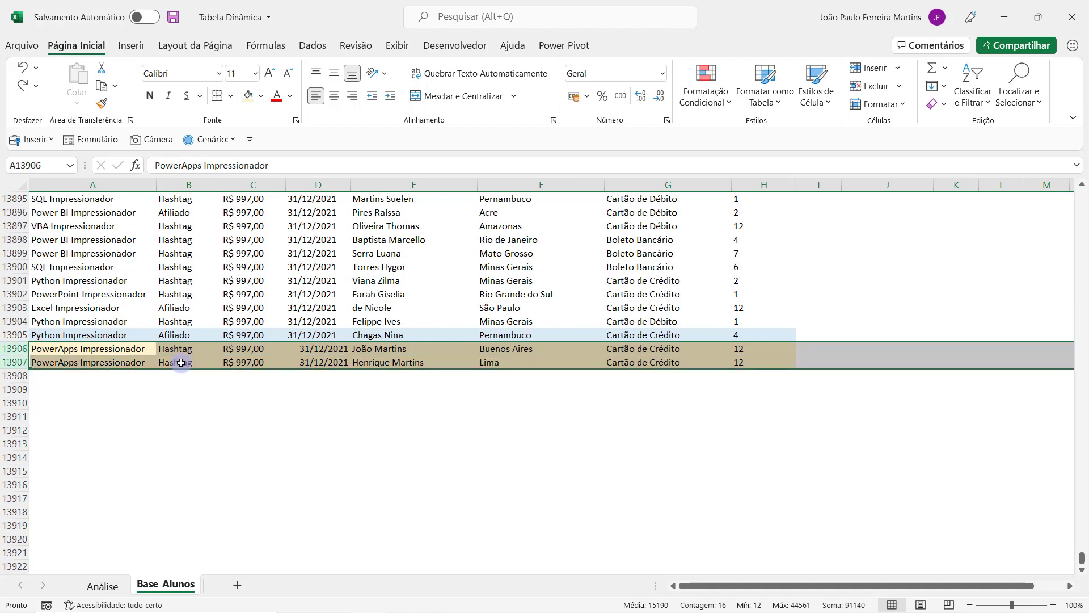
key(Delete)
Step: Copy row 13904's formatting onto row 13905 with Format Painter
click(242, 307)
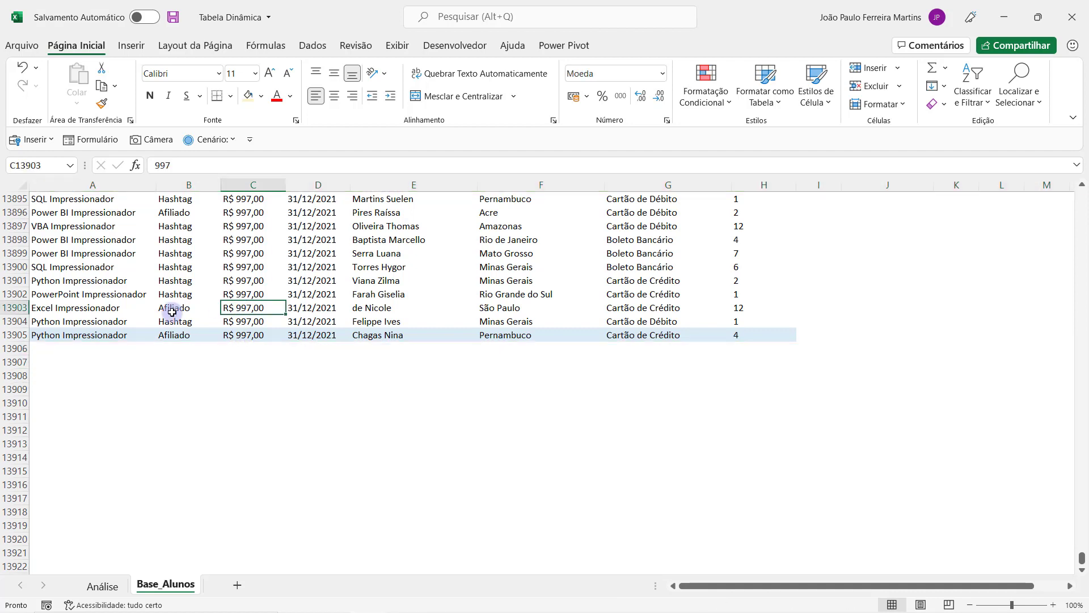
key(Home)
key(Down)
key(ctrl+shift+Right)
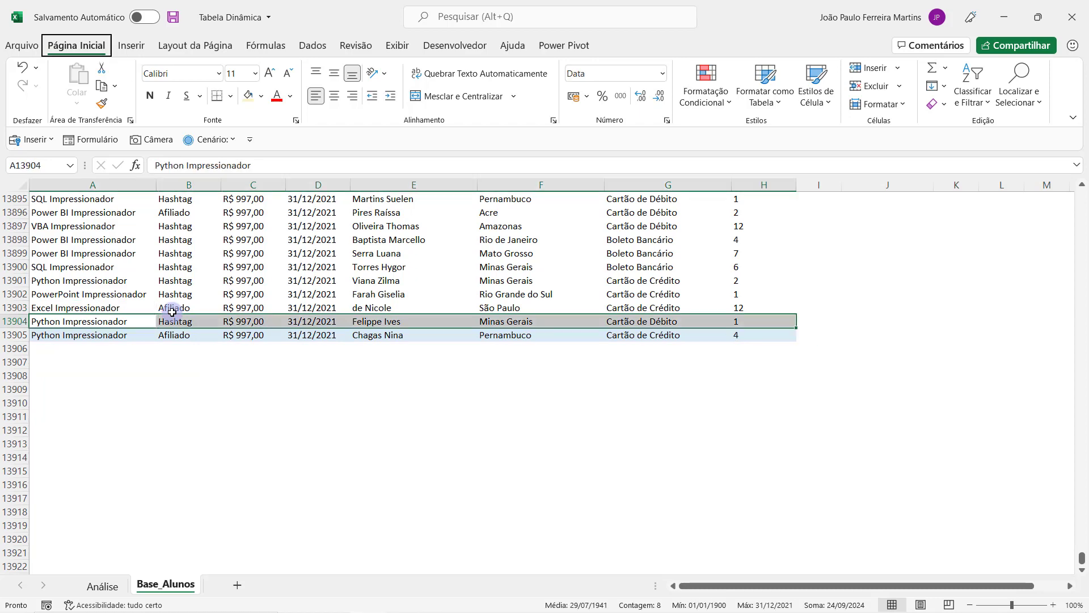
key(alt+h)
key(f)
key(p)
click(172, 311)
key(ctrl+Home)
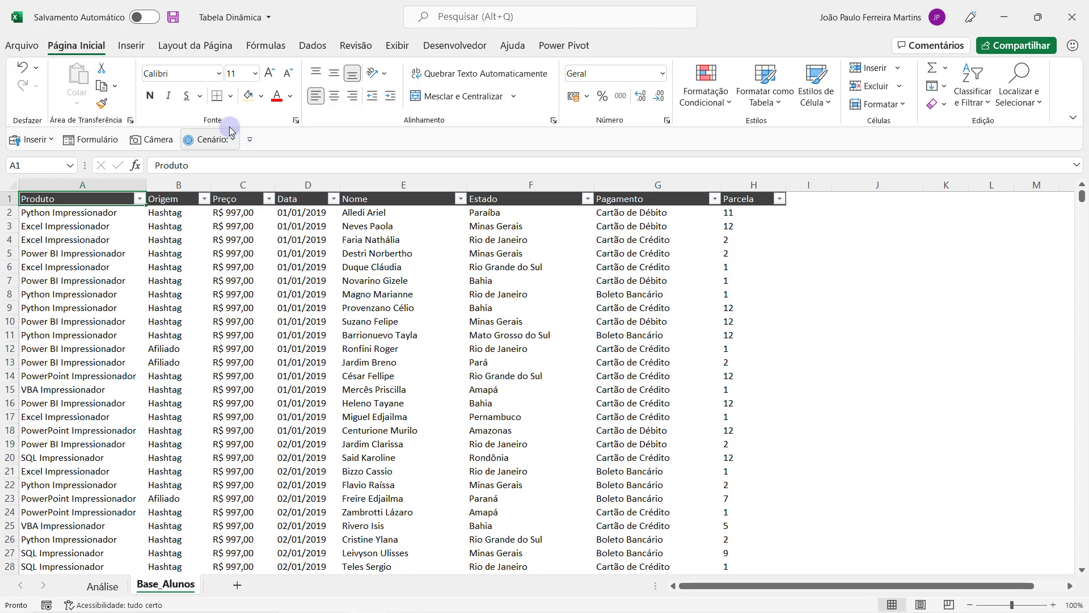
click(134, 52)
click(68, 49)
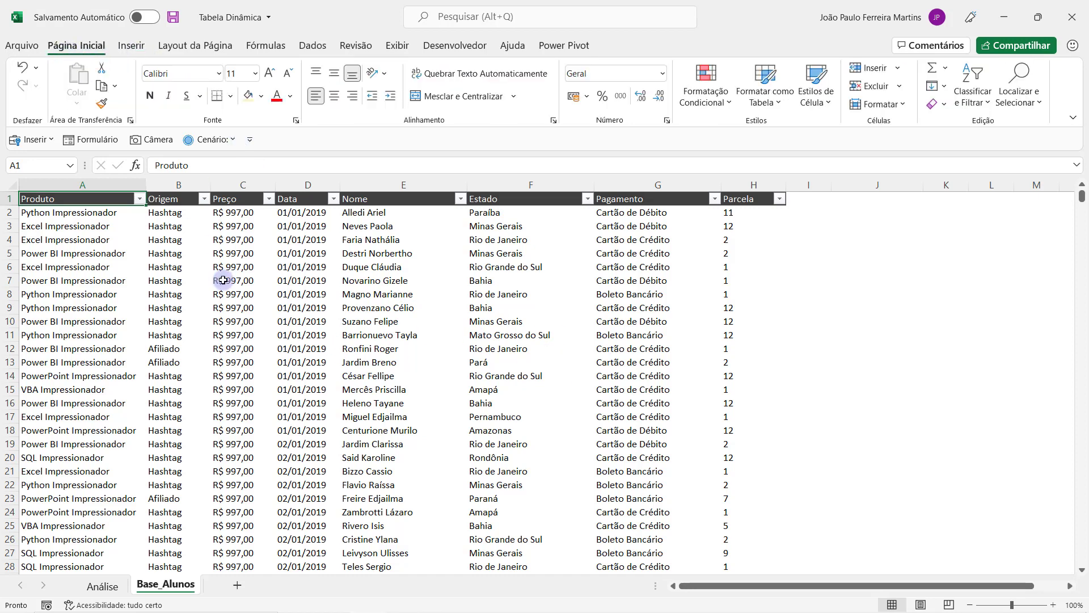
click(418, 281)
click(291, 334)
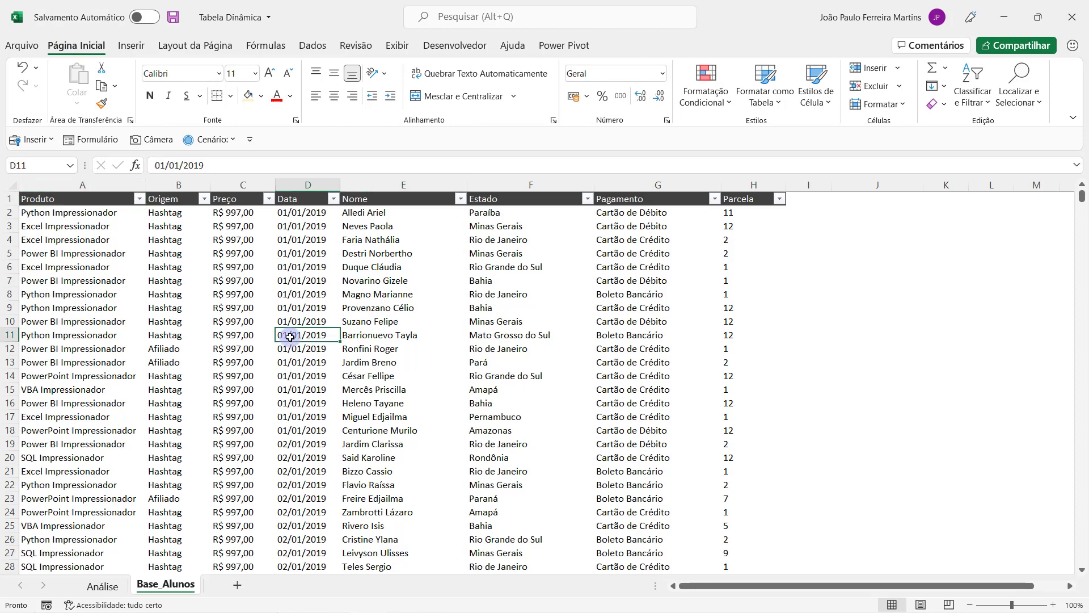
click(342, 365)
click(261, 348)
click(233, 410)
click(386, 371)
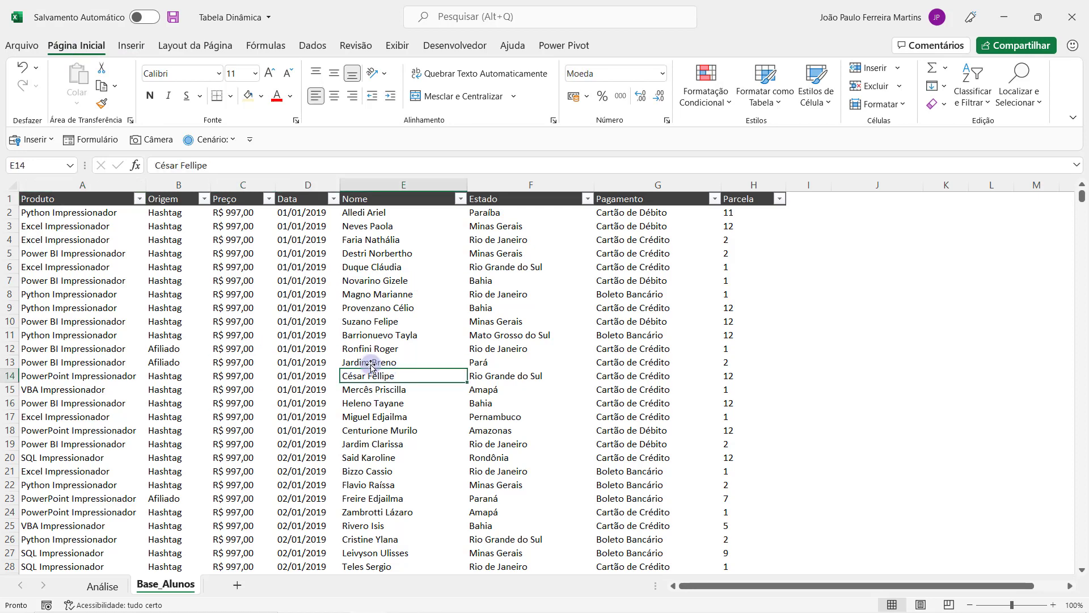
click(264, 334)
click(424, 381)
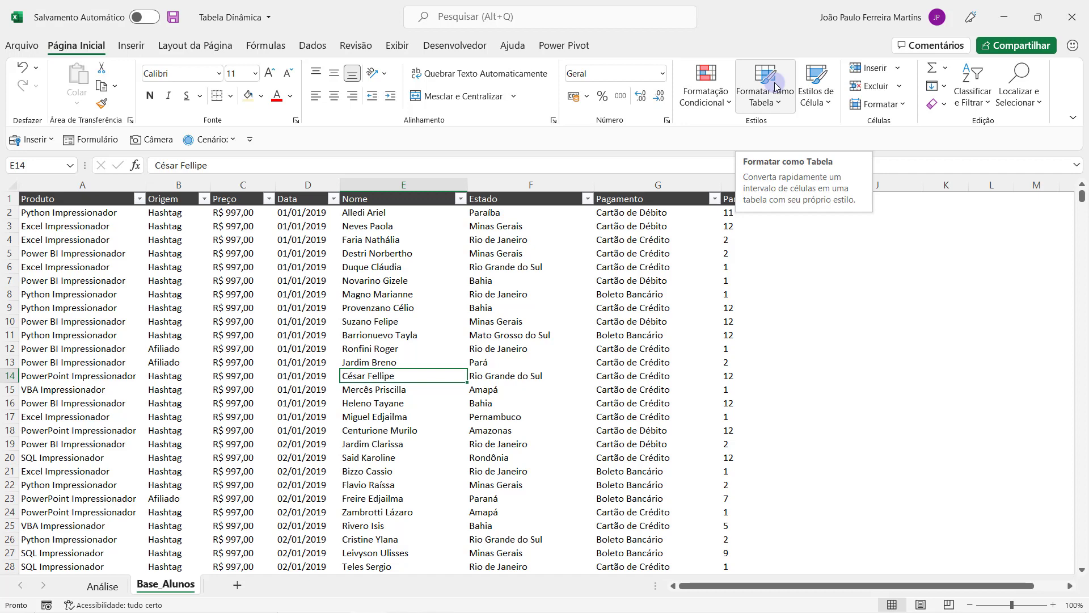
click(776, 87)
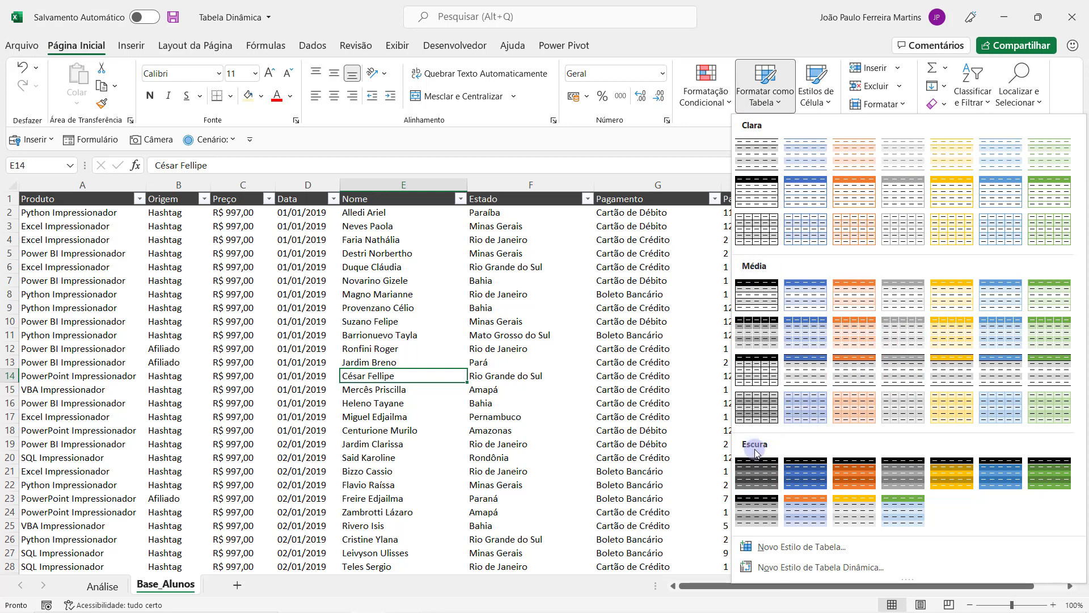
click(756, 478)
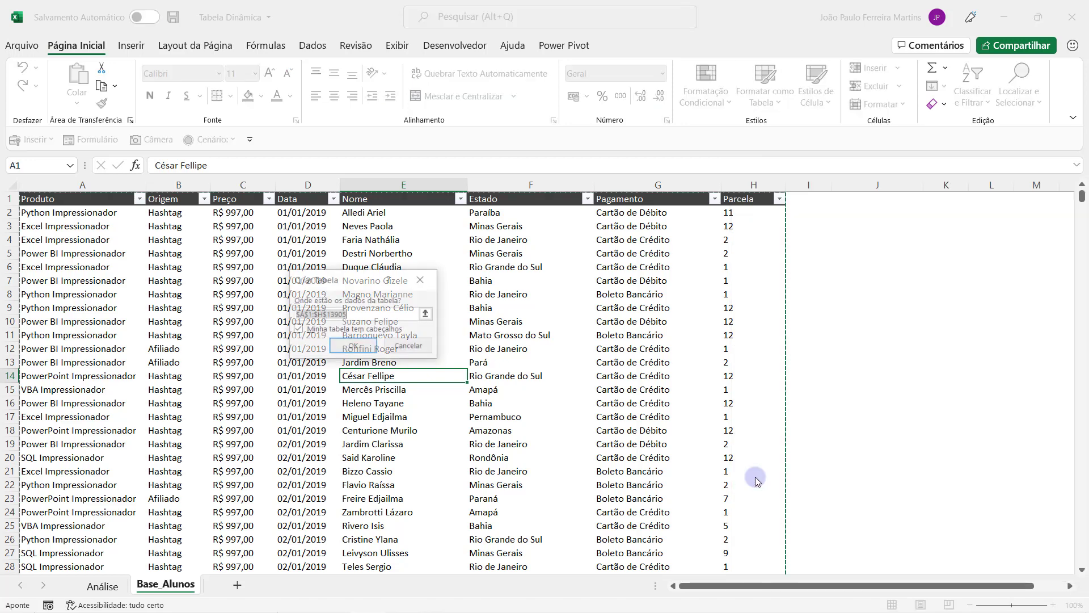
click(345, 346)
click(438, 279)
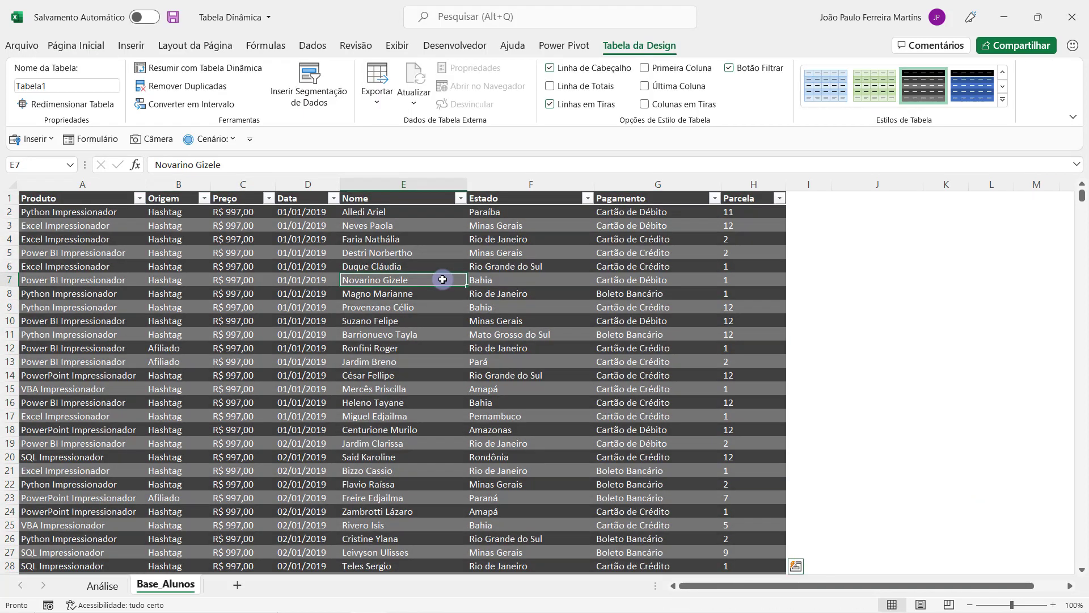
click(654, 324)
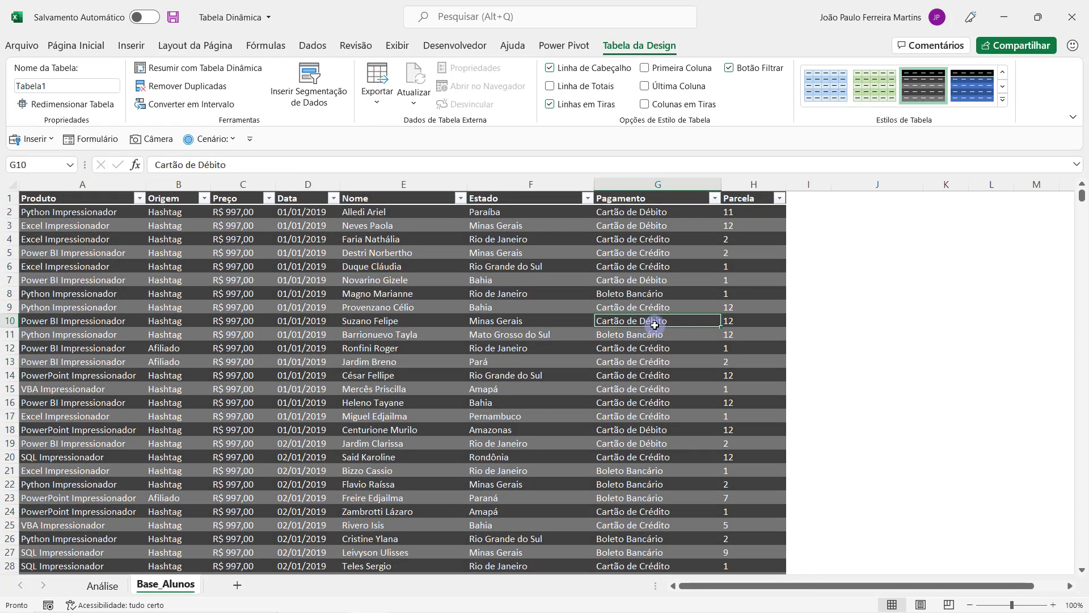
click(502, 294)
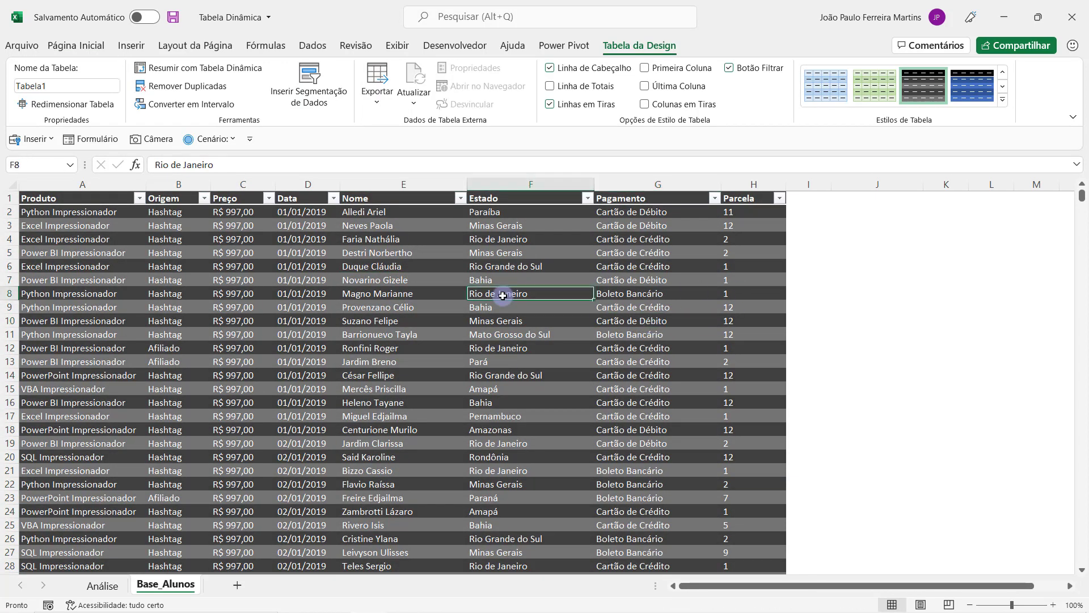
click(401, 319)
click(450, 388)
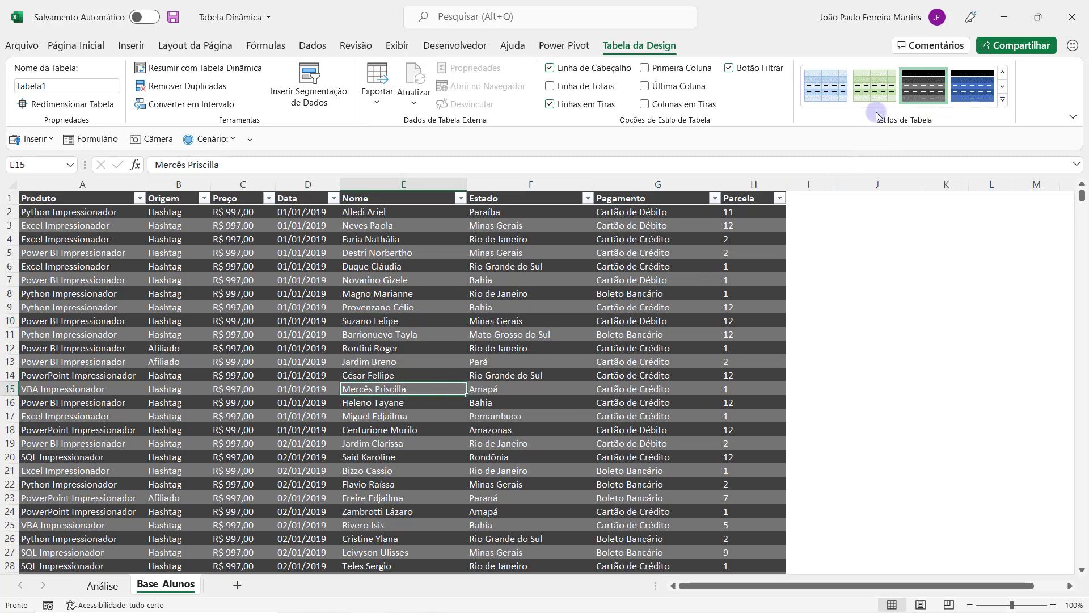
Step: Apply a blue-banded style from the Média group of table styles to Tabela1
click(1003, 101)
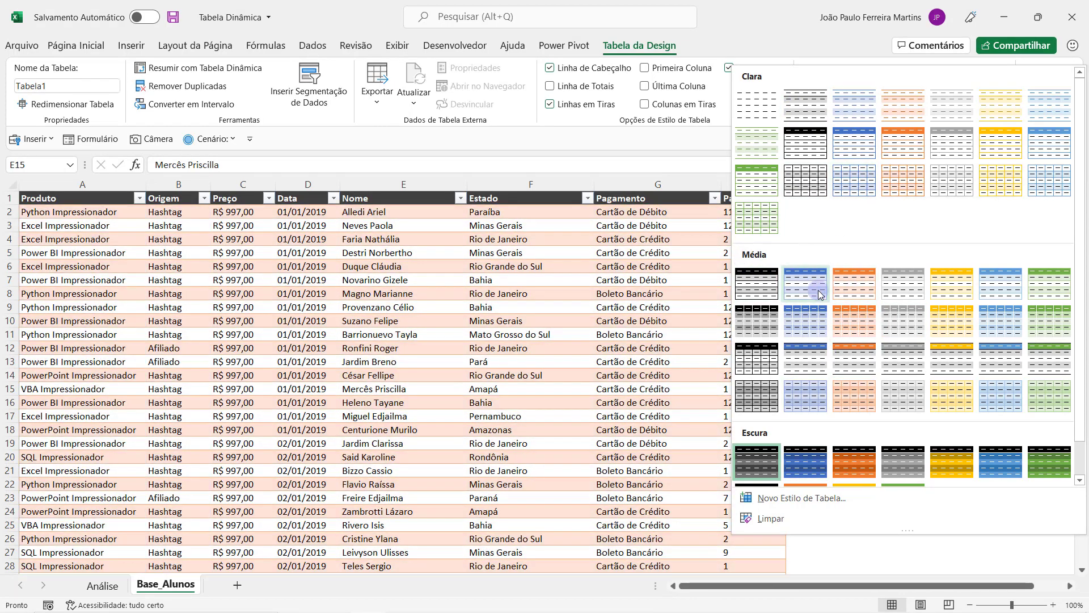
click(818, 293)
click(531, 320)
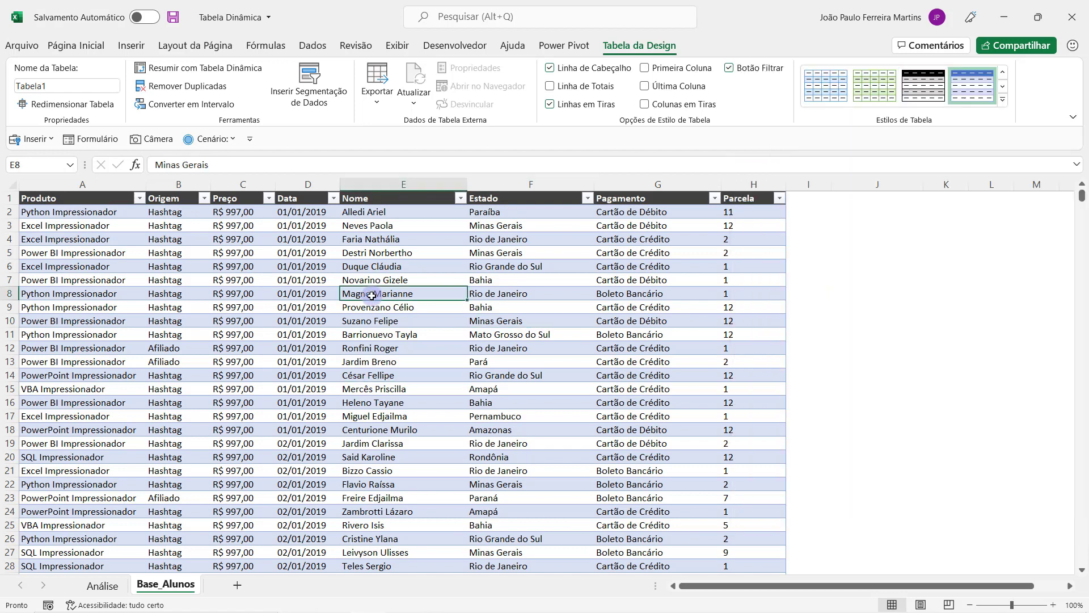
click(372, 295)
click(308, 272)
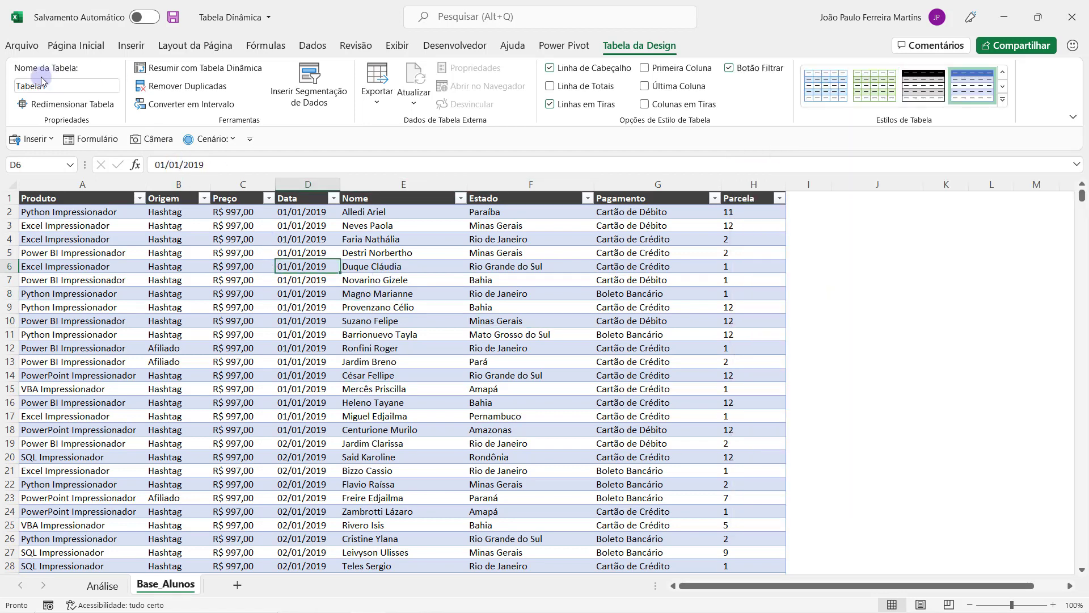
Step: Change the Table Name box from Tabela1 to Base_Youtube
click(186, 322)
click(369, 348)
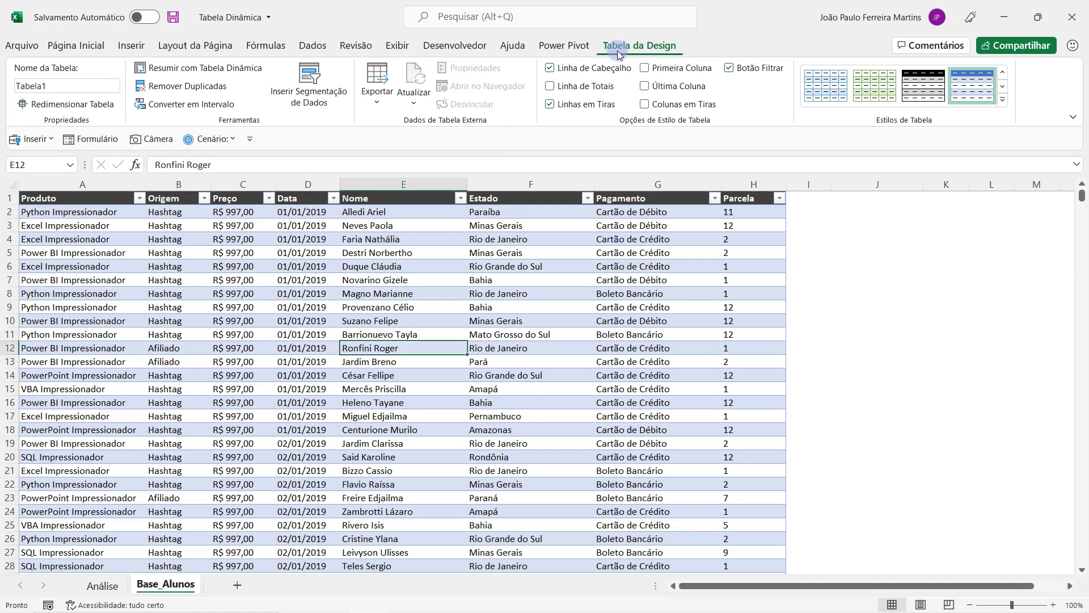
click(67, 89)
text(Base_Youtube)
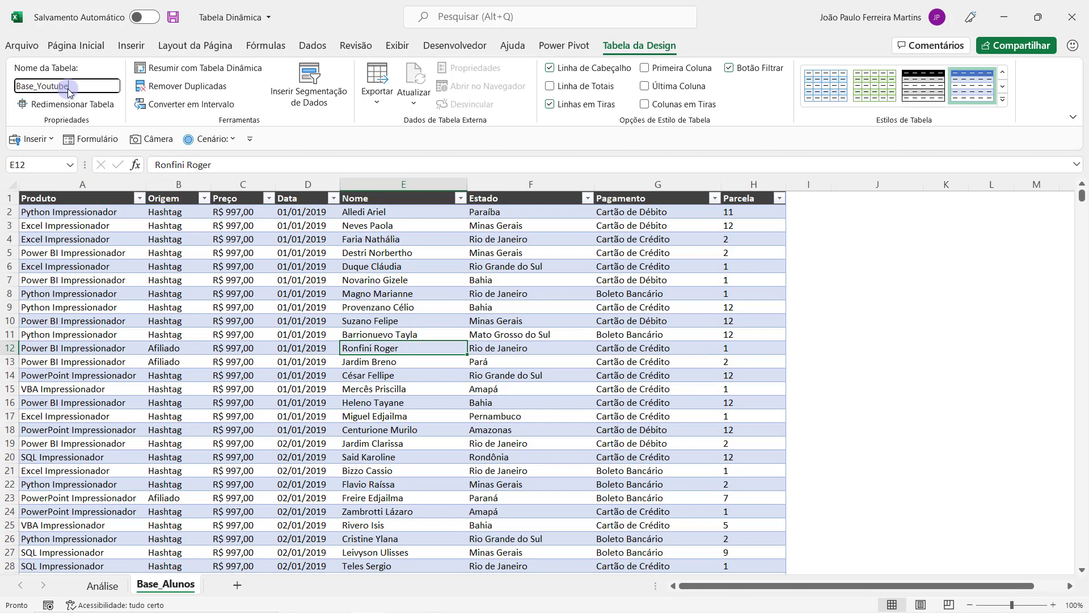
key(Return)
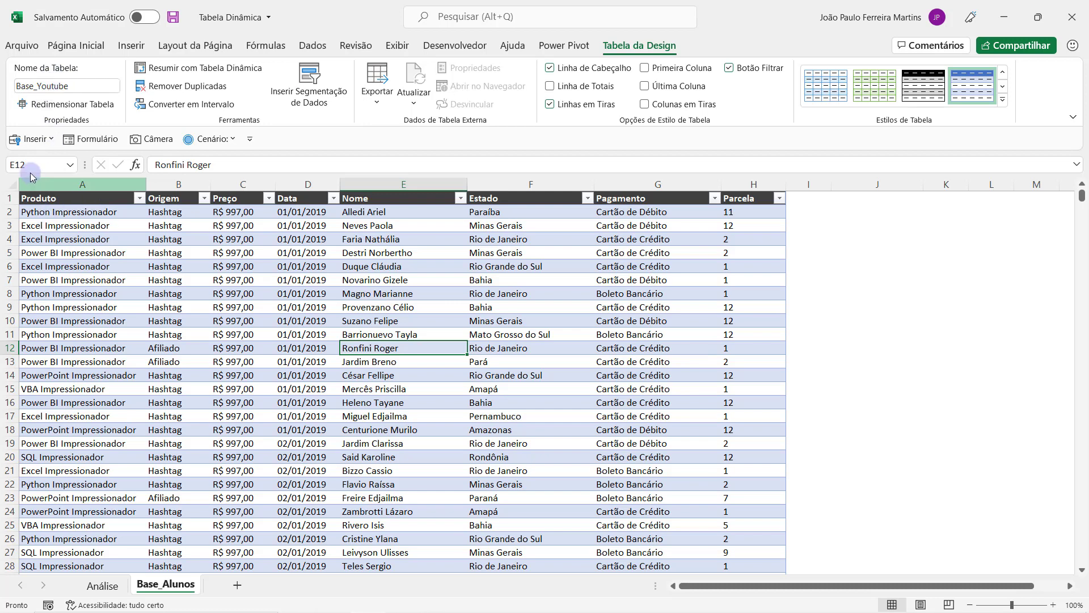
click(272, 299)
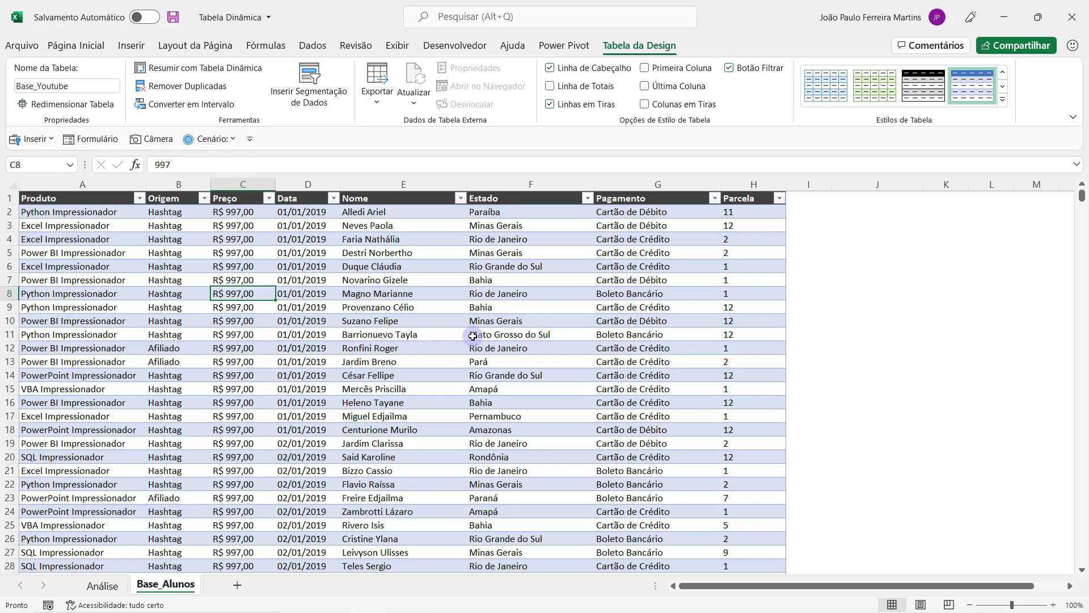
click(399, 335)
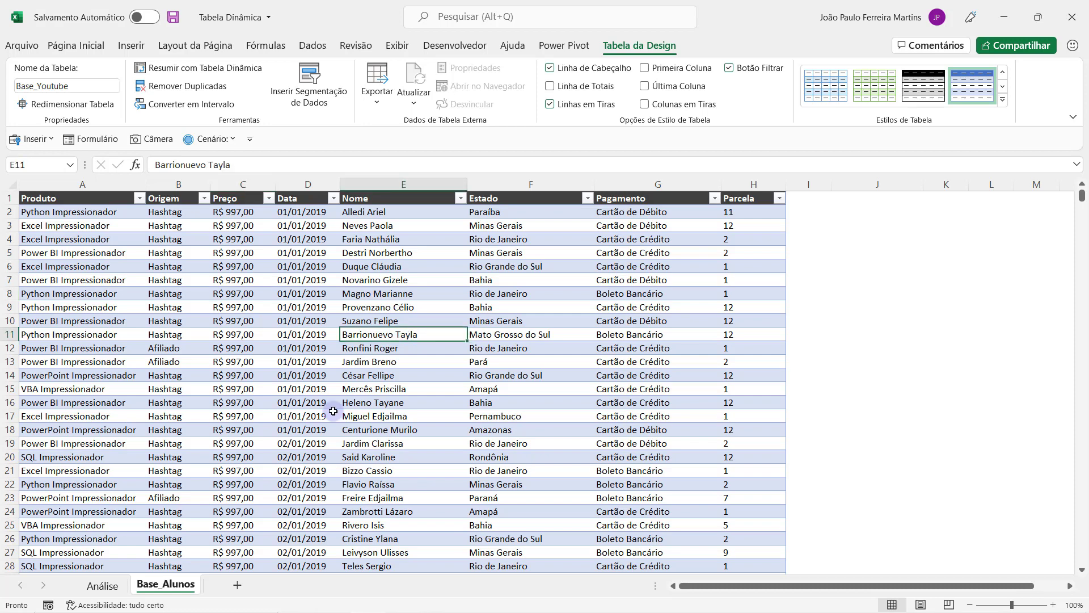
click(332, 412)
click(136, 46)
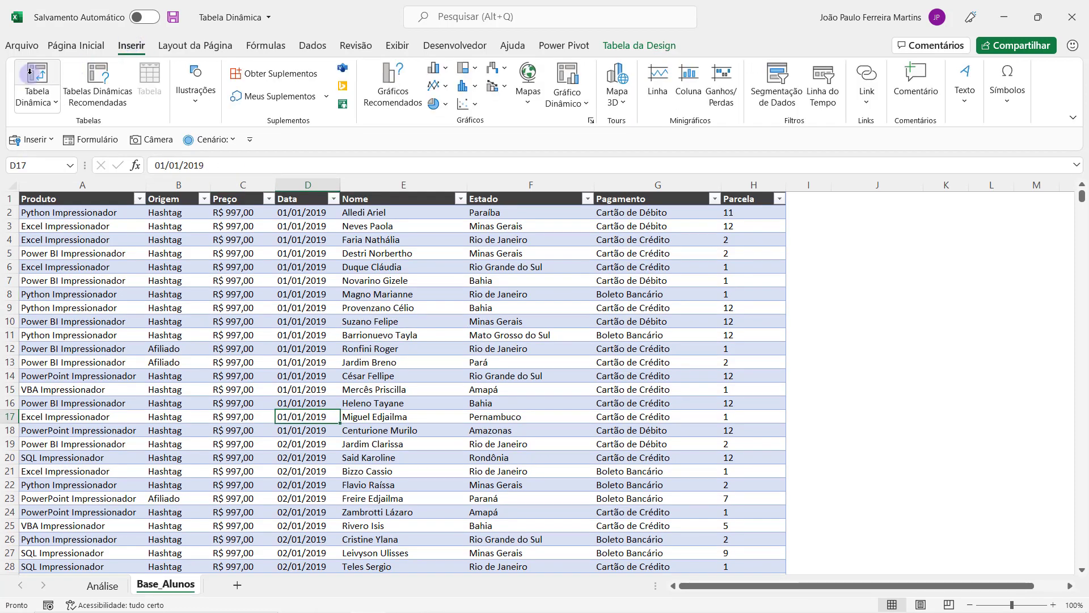
Step: Check the pivot dialog's source range, cancel, and verify the table is named Base_Youtube
click(37, 74)
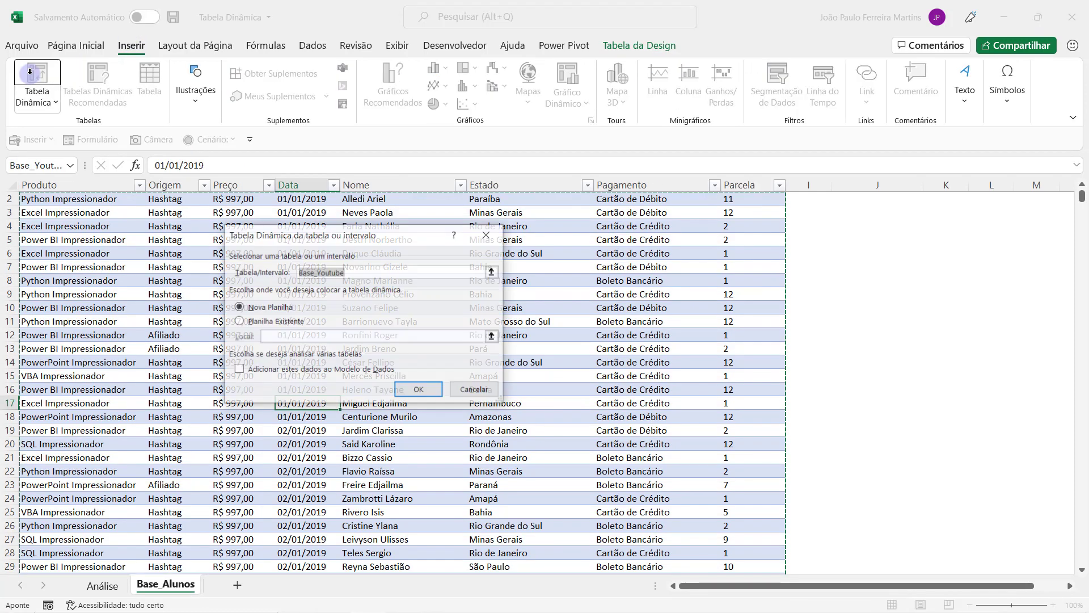
click(354, 271)
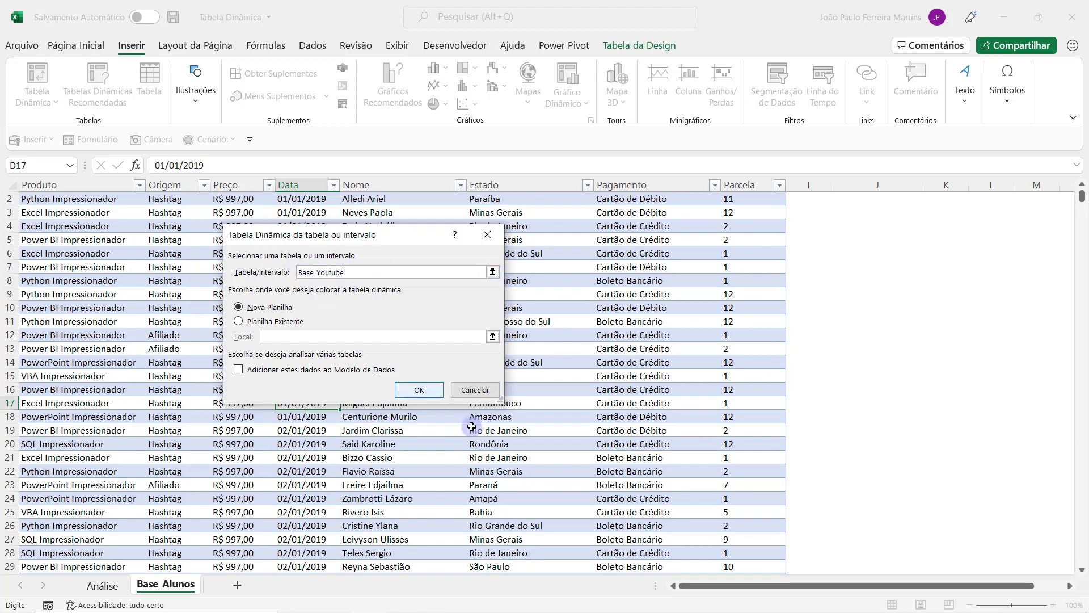
click(475, 390)
click(306, 322)
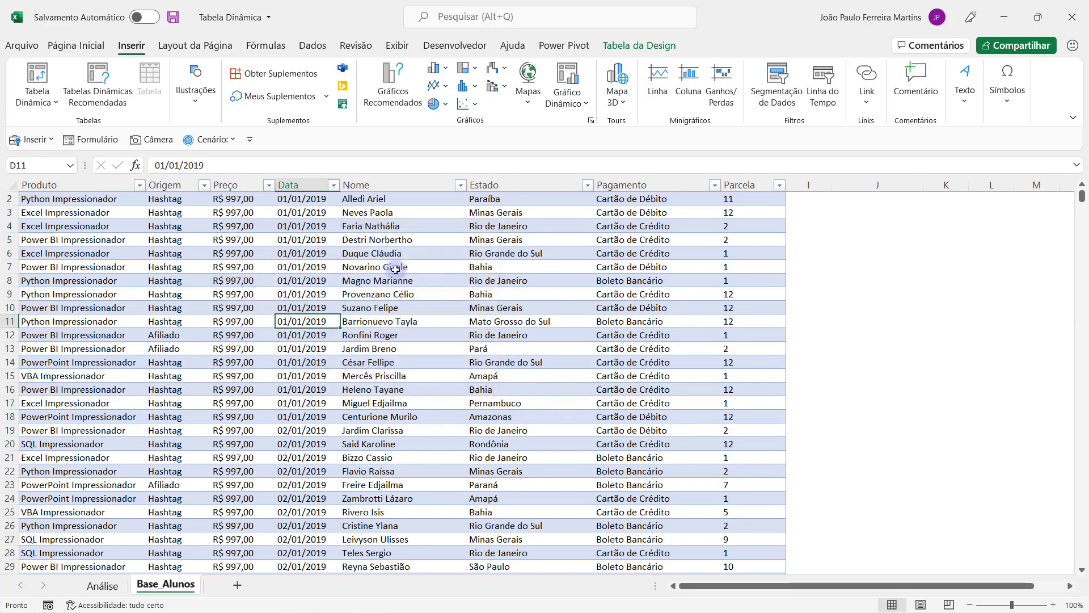
scroll(290, 380, up, 1)
click(291, 293)
click(340, 375)
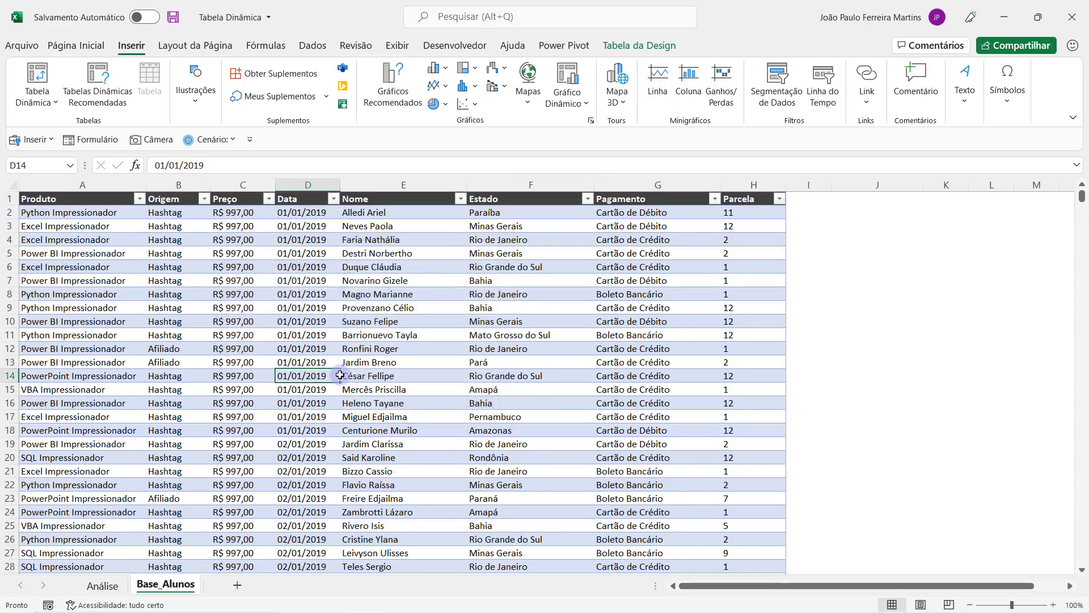
click(651, 46)
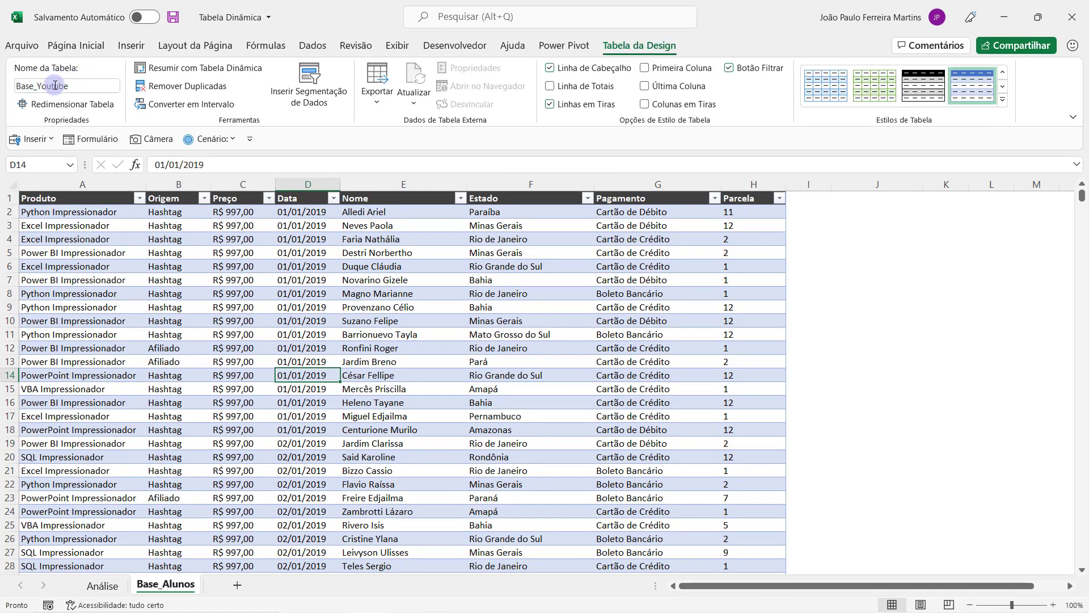
click(302, 322)
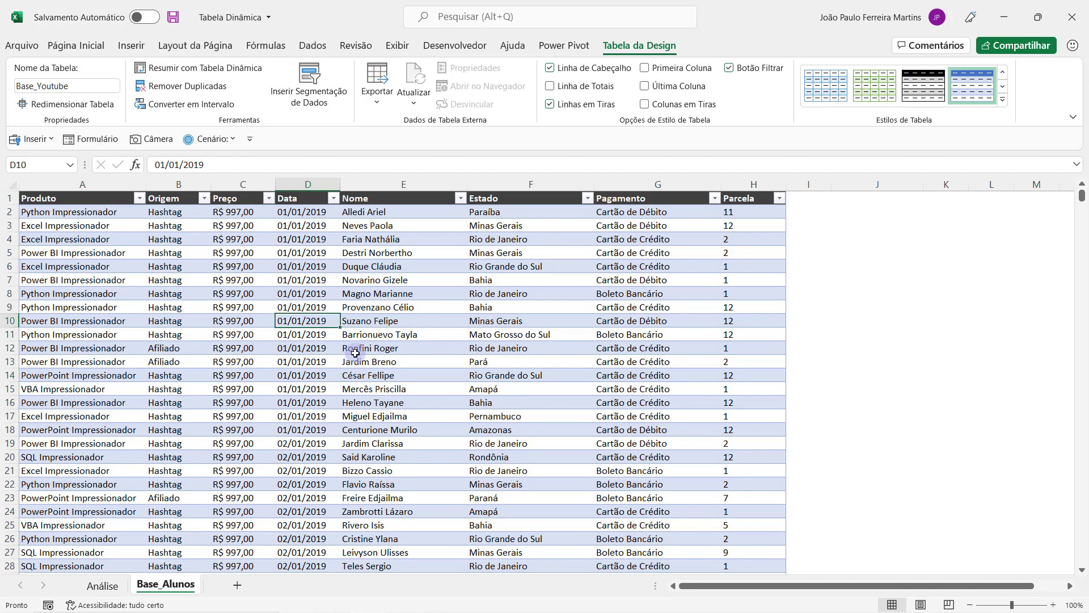
click(402, 319)
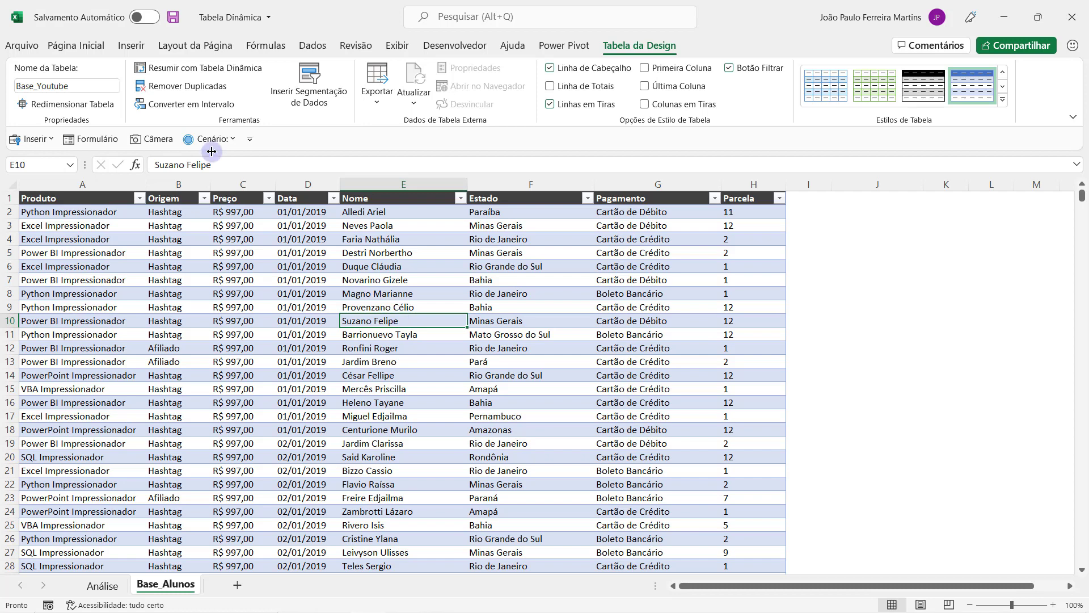
Step: Create a pivot table from Base_Youtube on a new worksheet
click(131, 45)
click(36, 74)
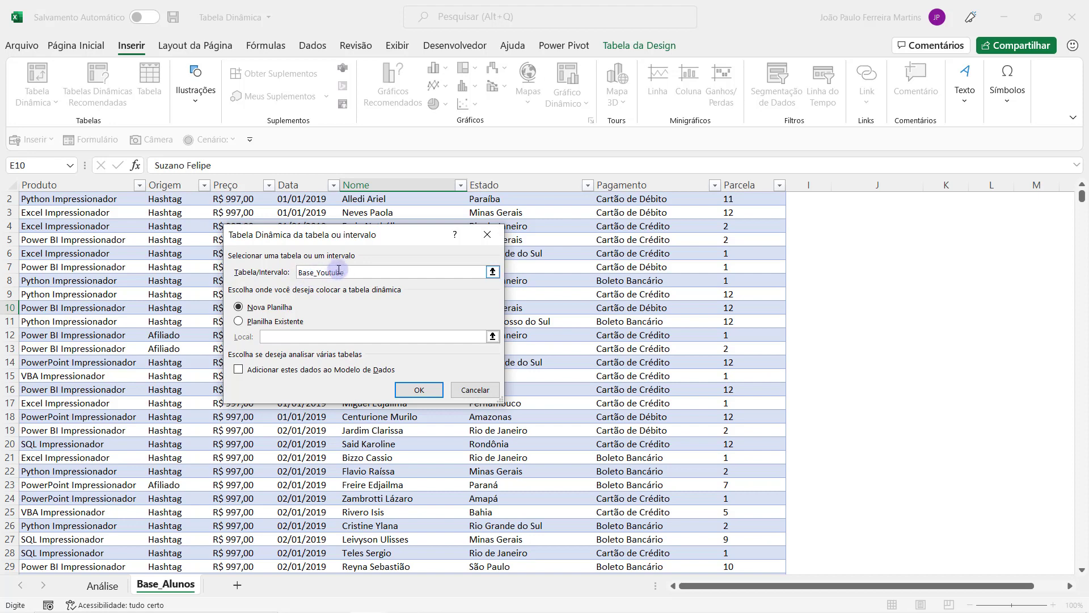
click(419, 391)
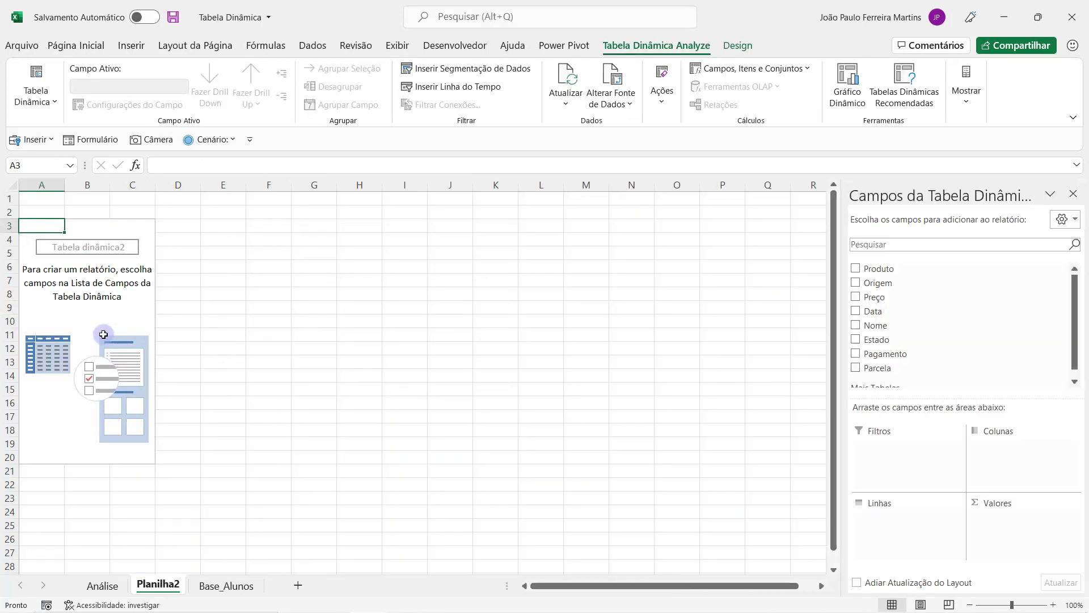
click(102, 334)
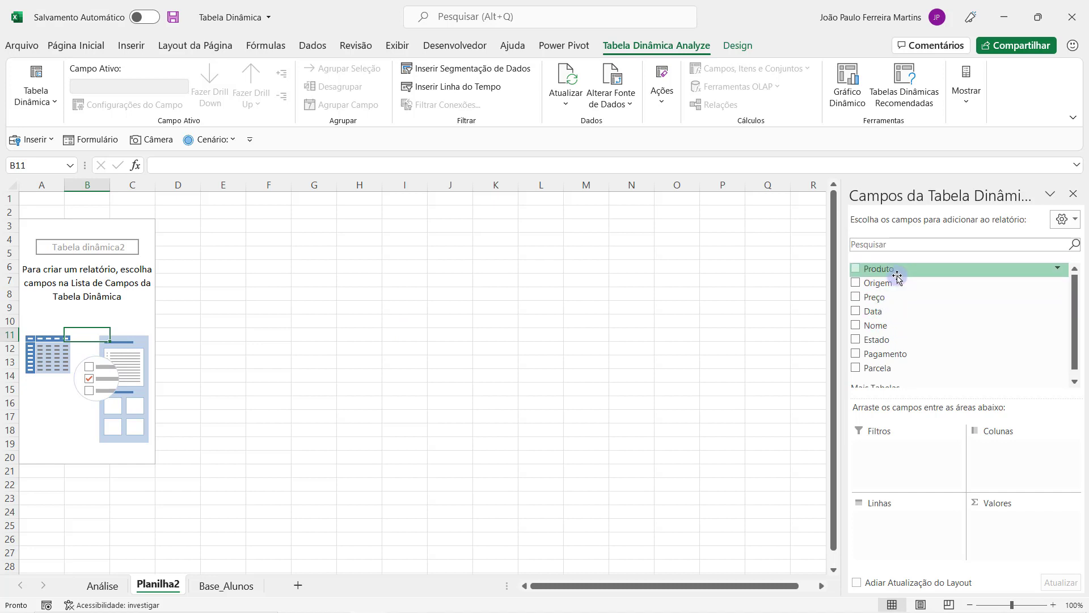
Step: Add the Produto field to the pivot rows and review the listed products
drag(897, 268, 913, 532)
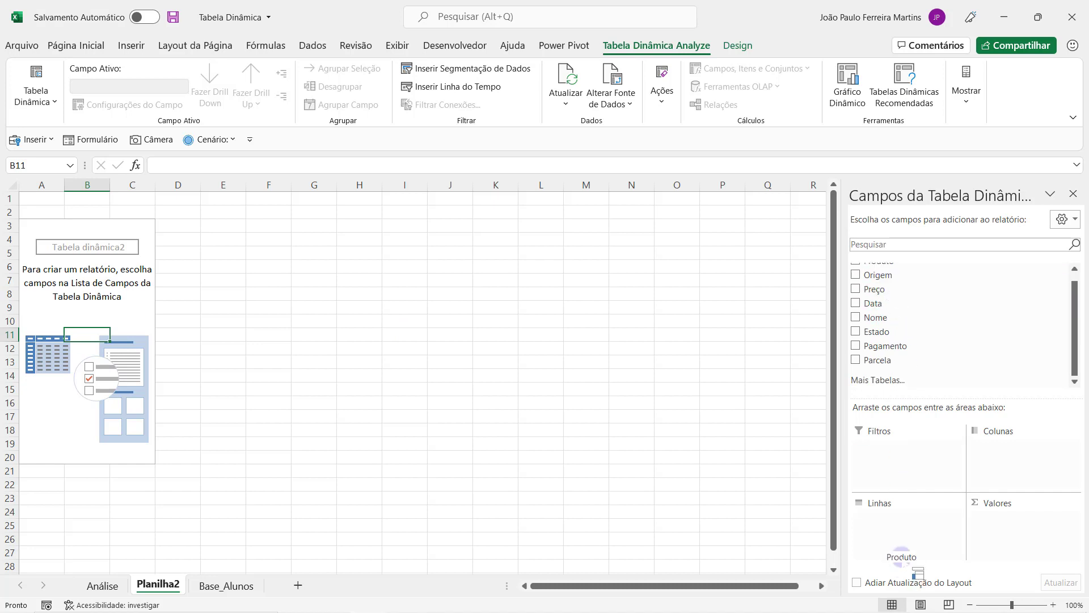
drag(57, 240, 59, 306)
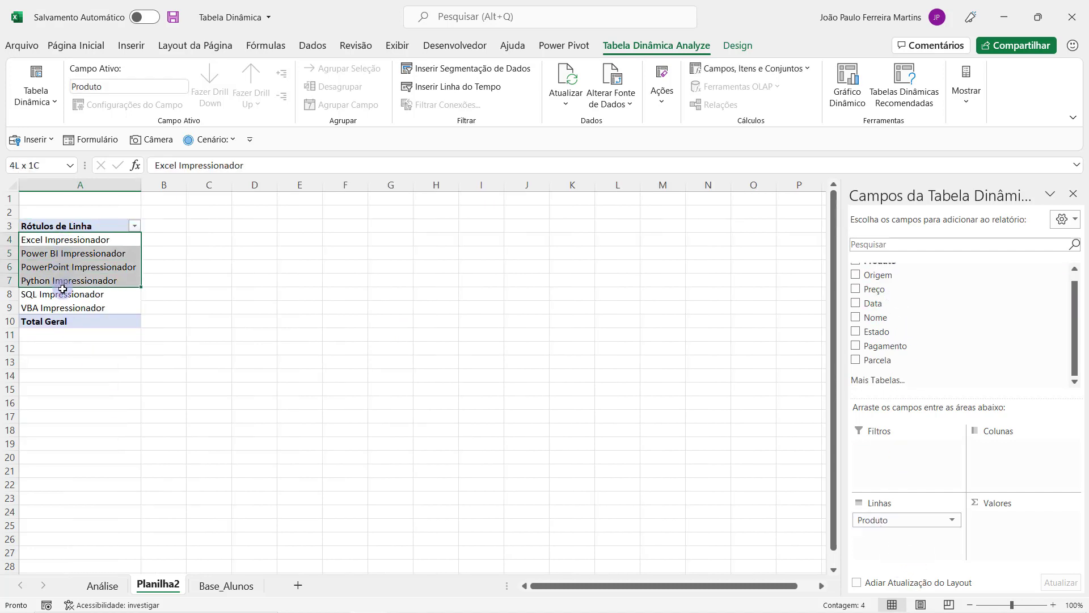
click(47, 240)
click(47, 253)
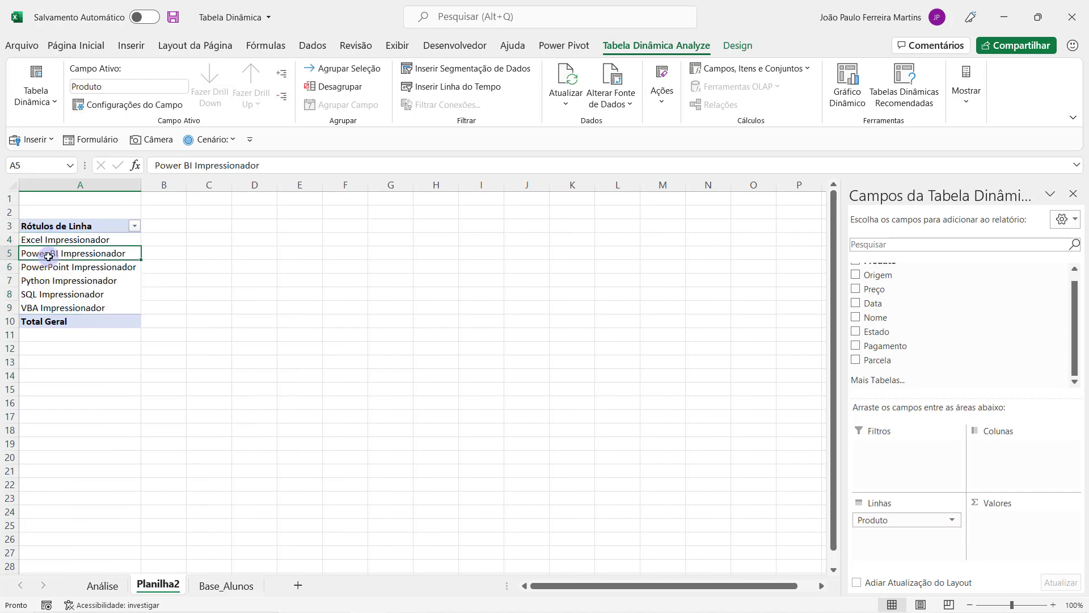
click(41, 270)
click(47, 282)
click(47, 294)
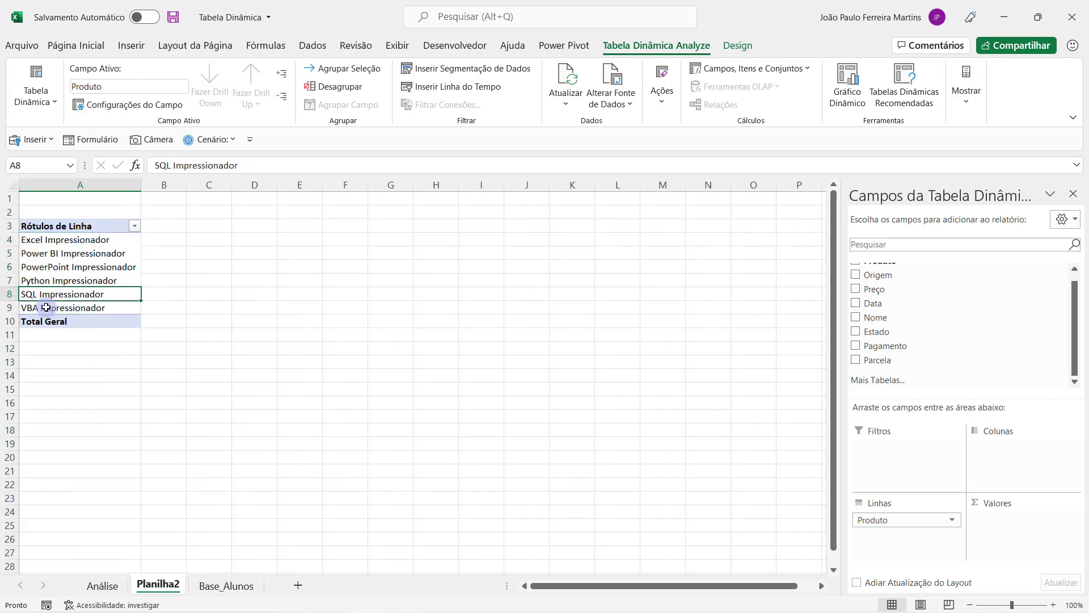
click(46, 308)
click(79, 287)
click(114, 248)
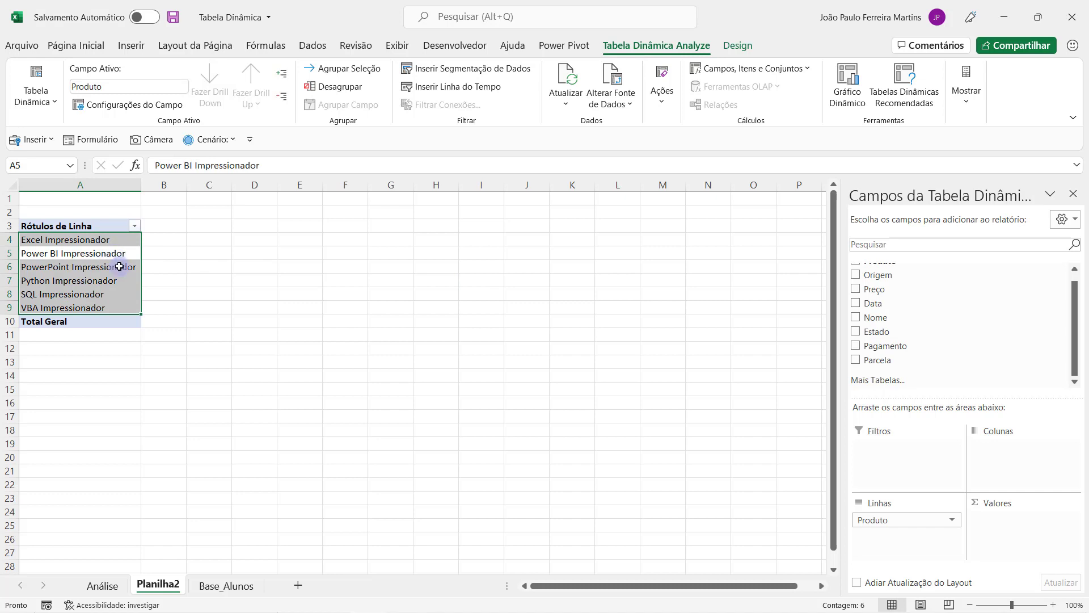
click(122, 266)
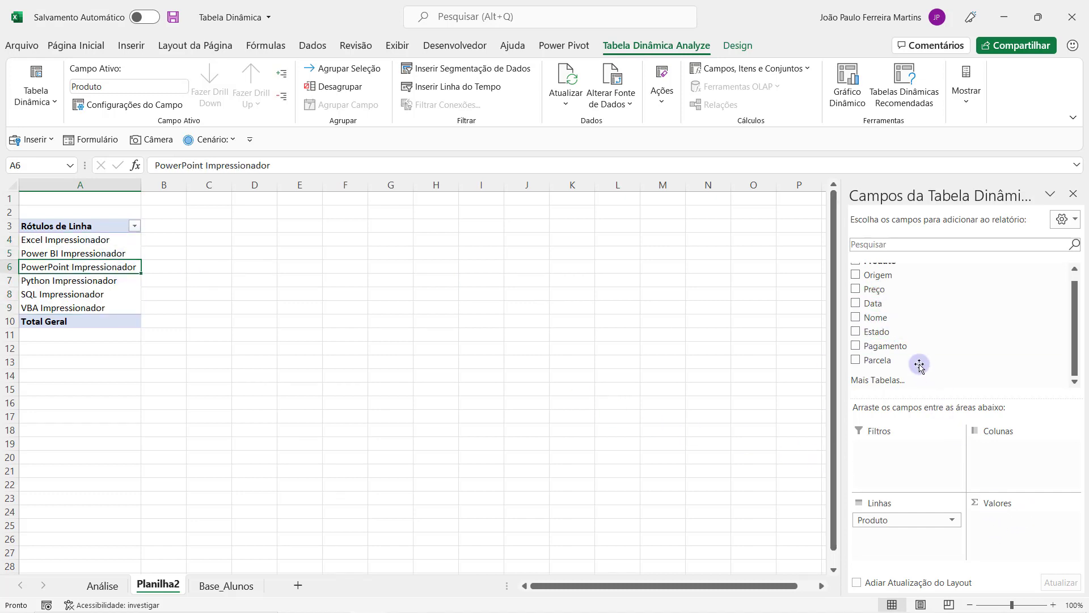
Step: Add Preço as Soma de Preço, zoom in, and select the totals B4:B10
drag(876, 290, 1012, 539)
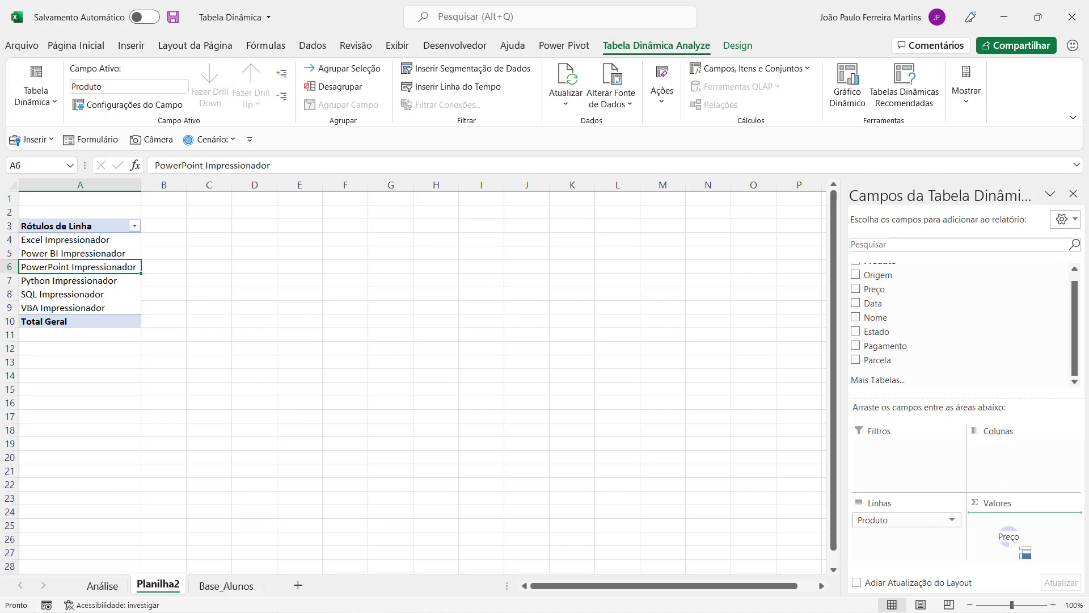
click(1052, 605)
click(1052, 604)
click(1053, 604)
click(1052, 605)
click(1053, 605)
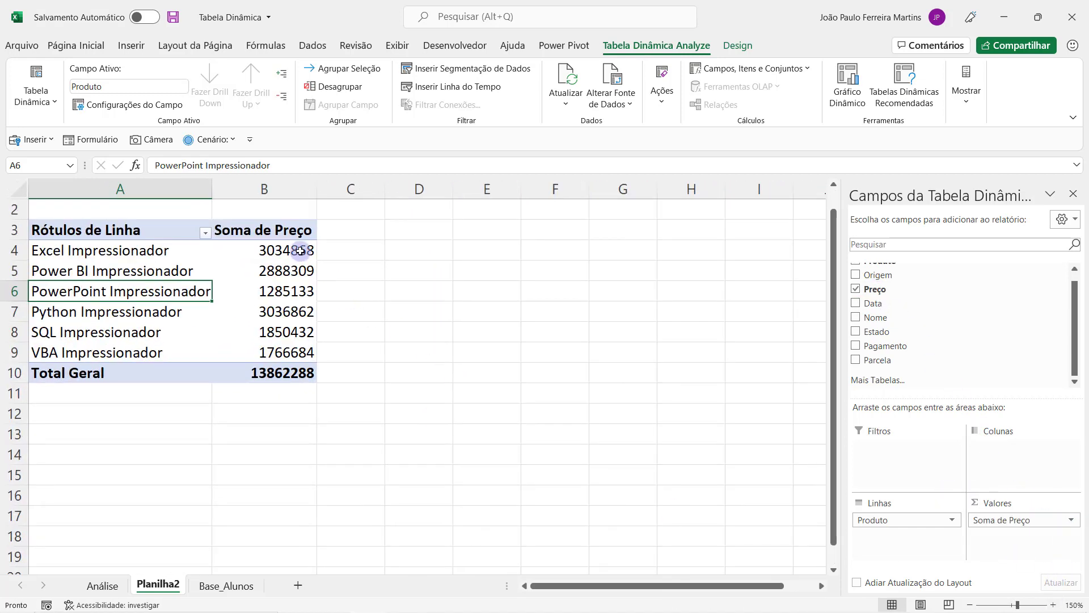
drag(303, 251, 300, 373)
Step: Format the pivot totals as Moeda (R$) currency, then return to the Base_Alunos sheet
click(85, 45)
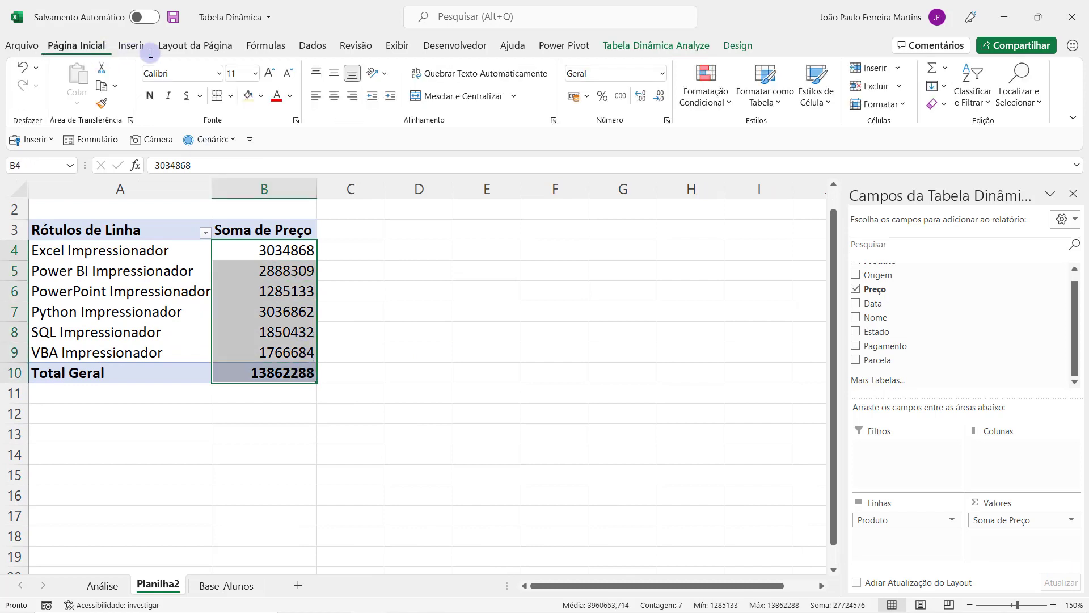
click(663, 75)
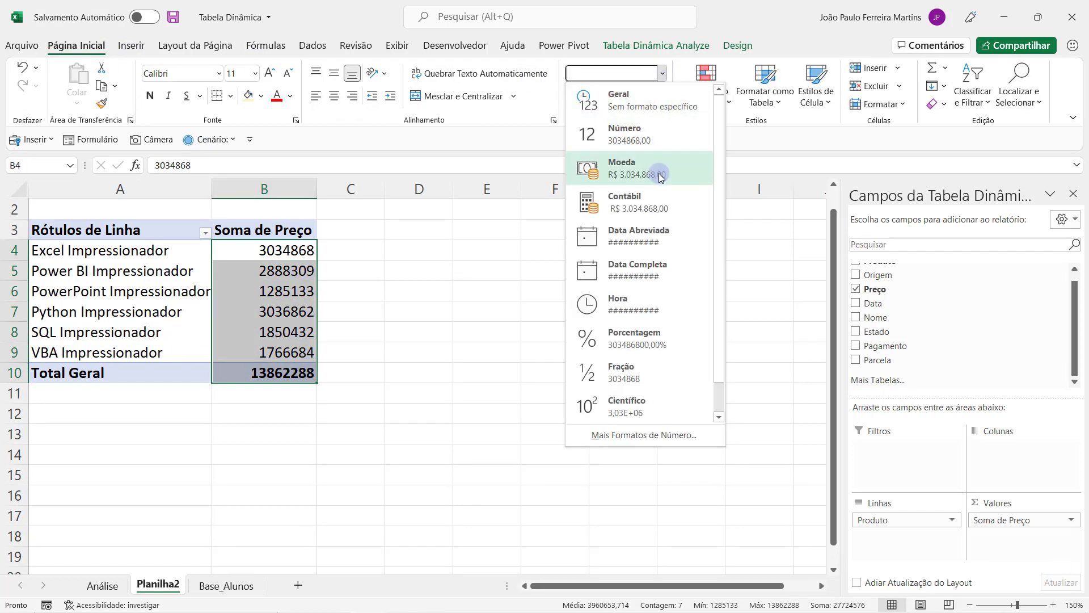
click(659, 171)
click(278, 290)
click(105, 258)
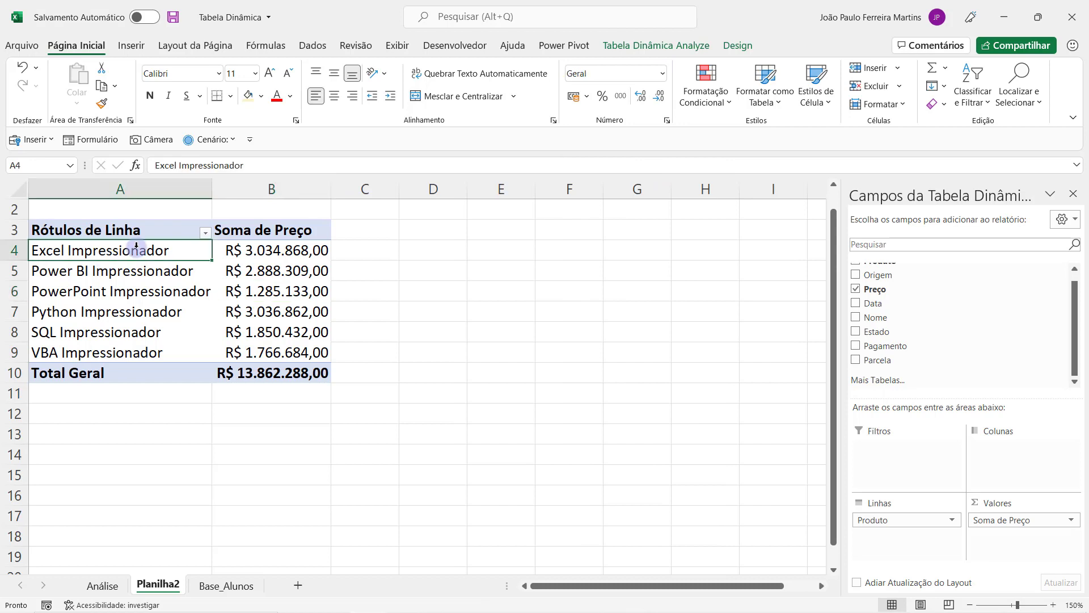
click(301, 253)
click(136, 273)
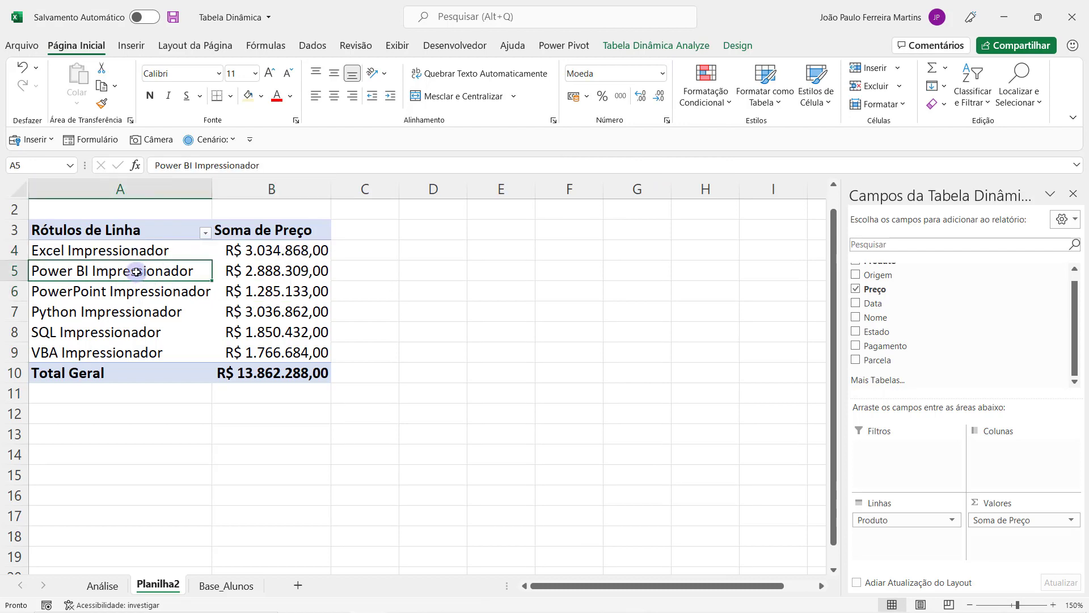
click(307, 271)
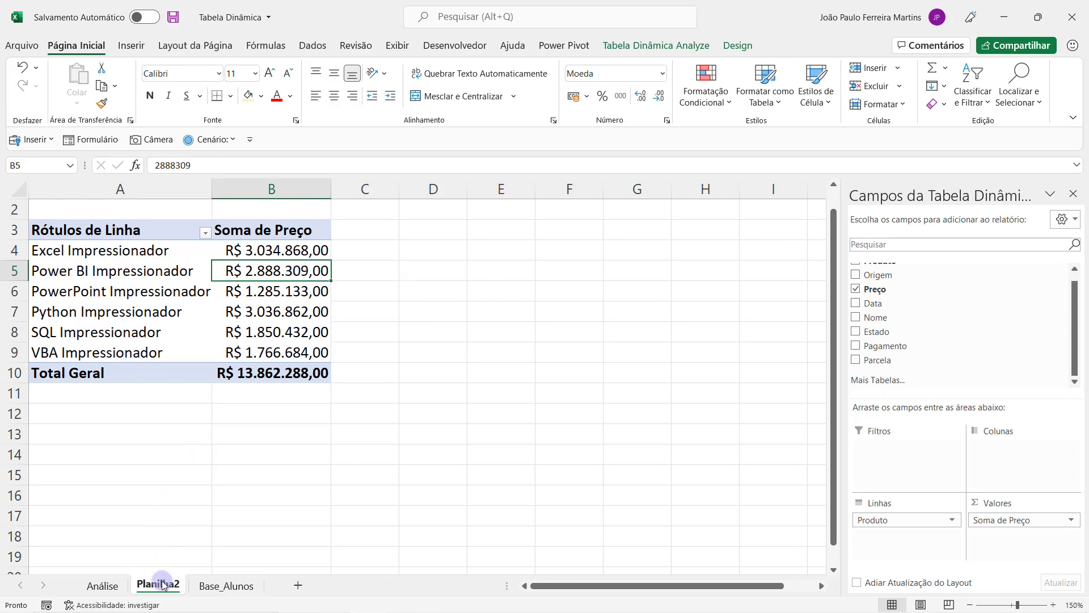
click(226, 585)
click(165, 333)
Step: Enter PowerApps in cell A13906 below the last Base_Alunos row
key(ctrl+Down)
key(ctrl+Left)
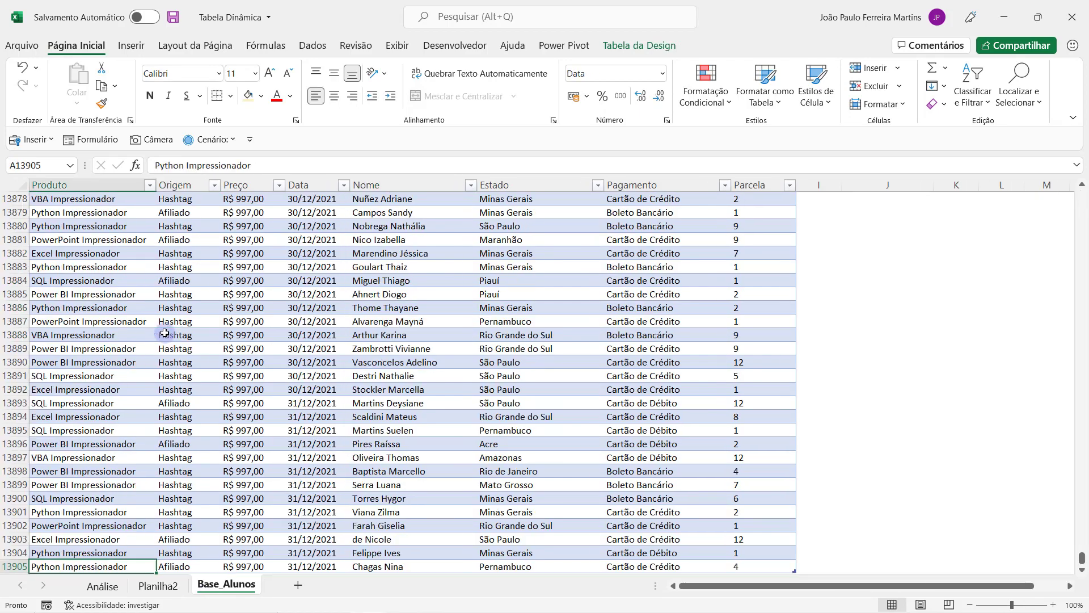
scroll(161, 333, down, 3)
click(113, 457)
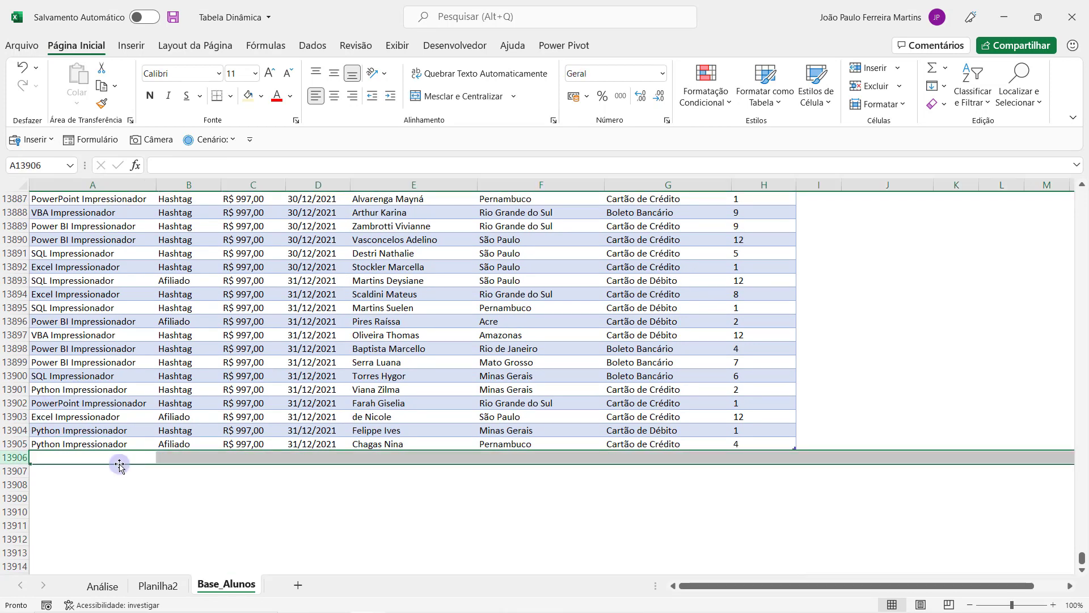
text(Powe)
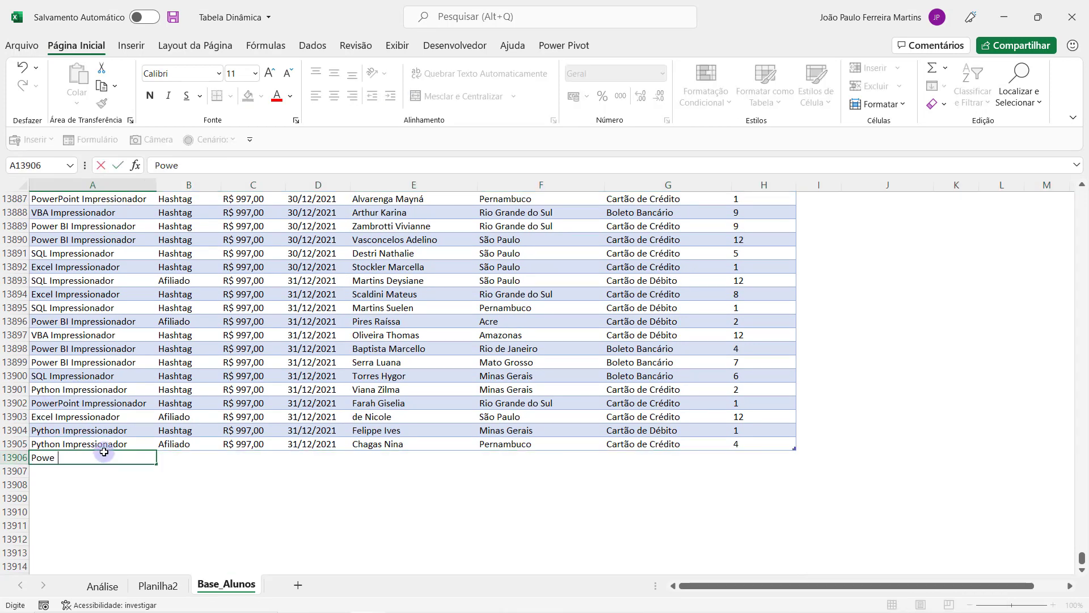
text(rP)
key(BackSpace)
key(Return)
click(91, 457)
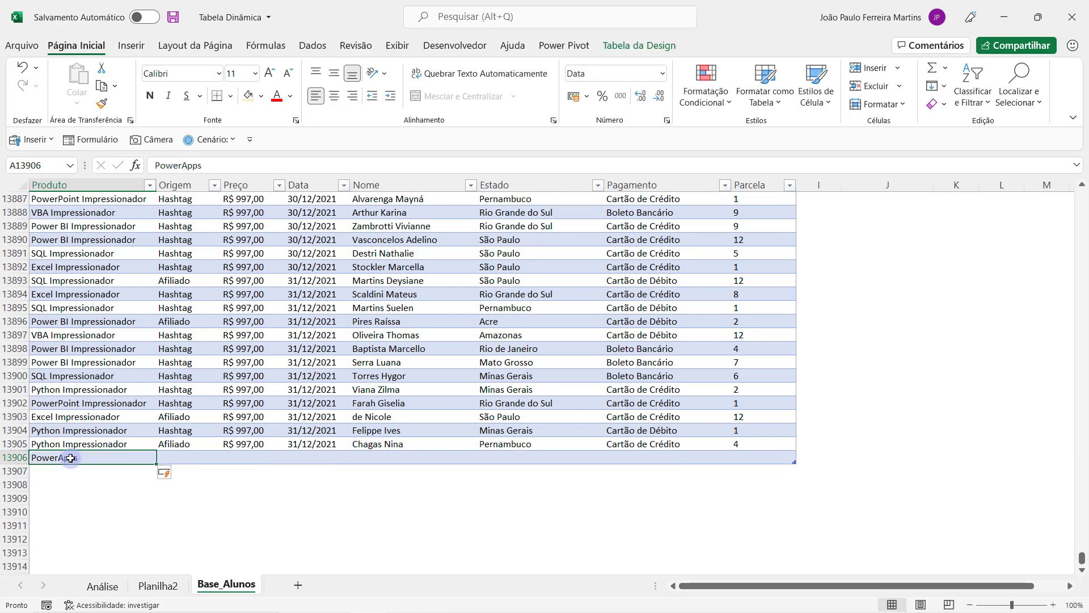
Step: Review the product labels A4:A9 in the Planilha2 pivot table
click(164, 585)
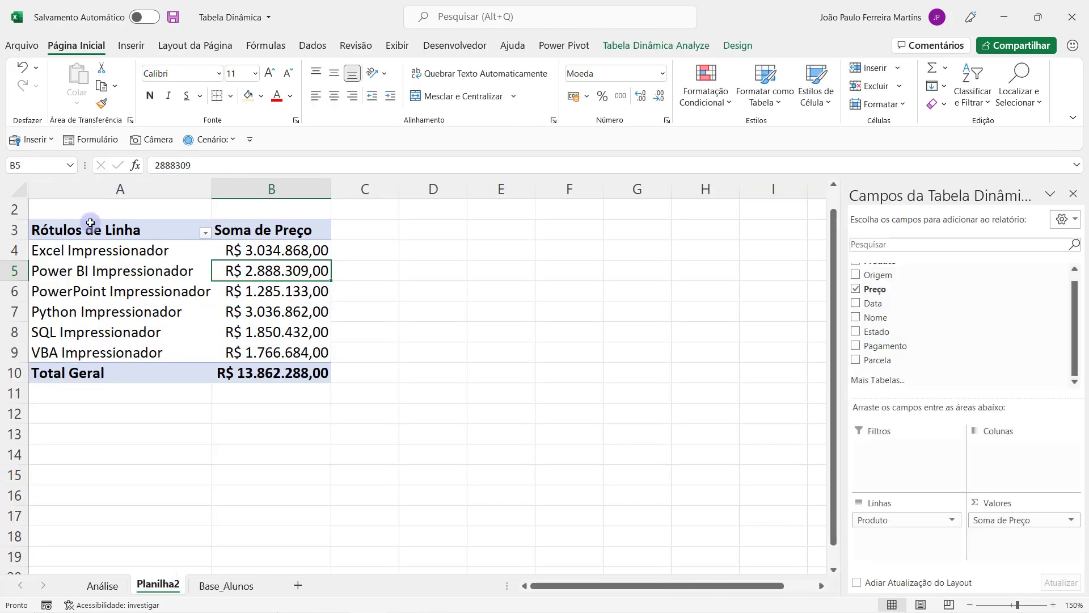
click(90, 259)
click(89, 261)
click(78, 289)
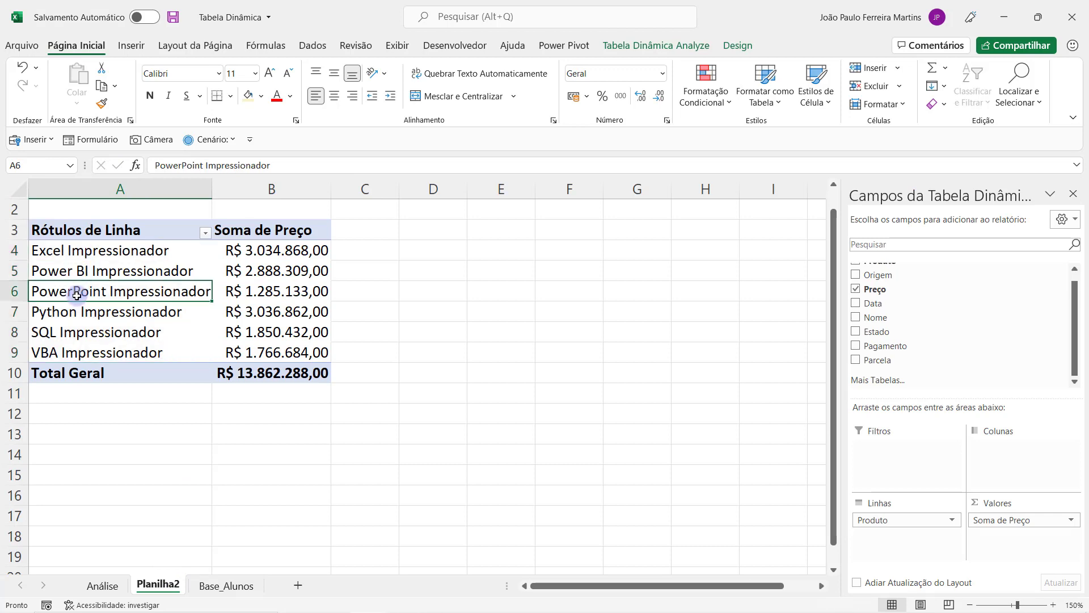
click(68, 313)
click(70, 333)
click(71, 352)
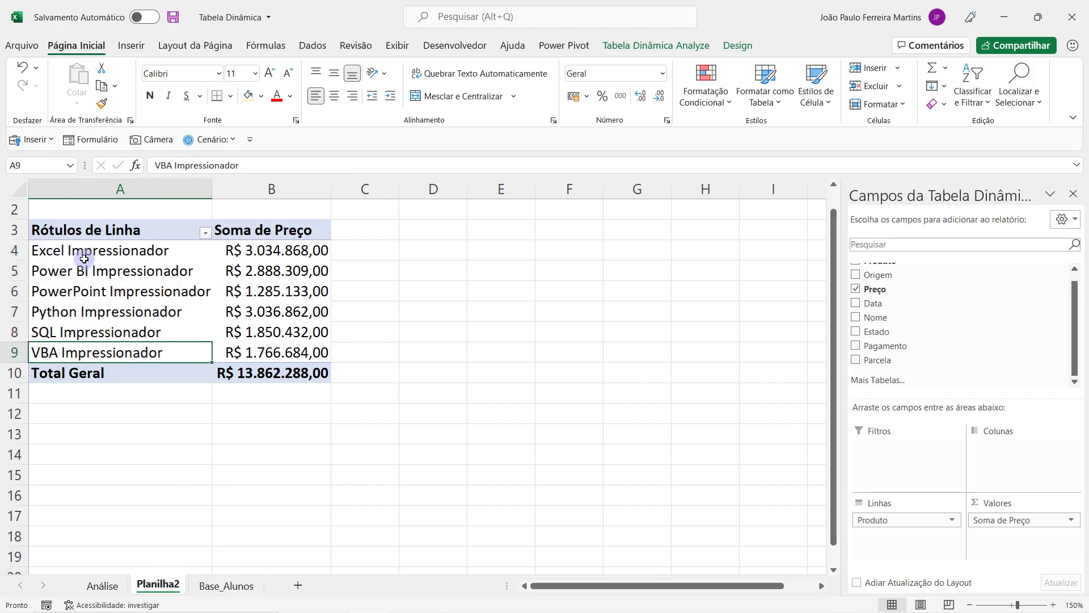
drag(79, 253, 85, 347)
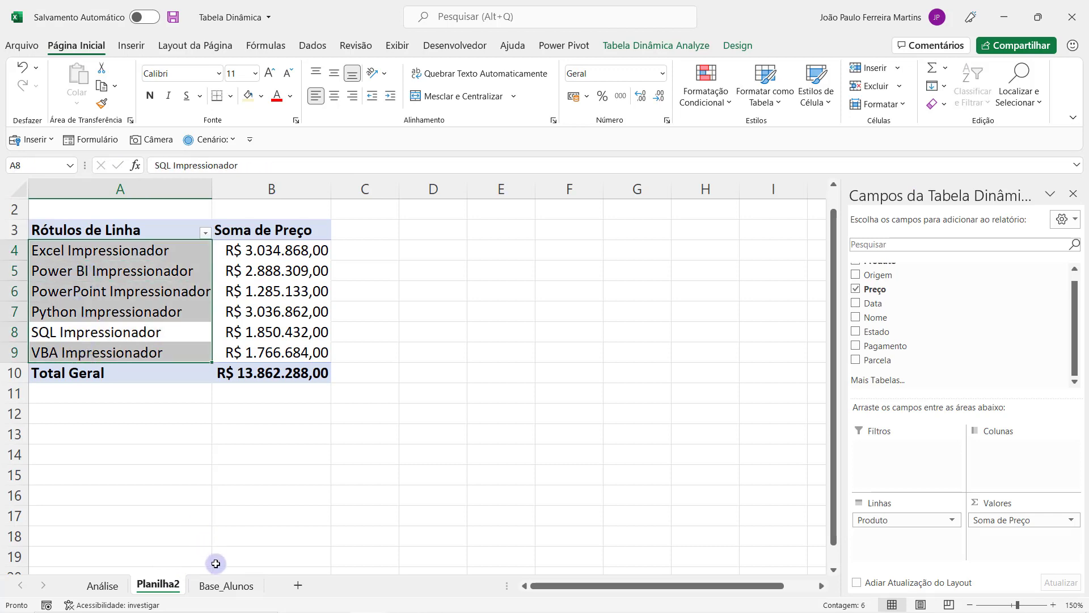
Step: Copy the details B13905:H13905 from the row above into the PowerApps row
click(226, 585)
drag(193, 444, 776, 425)
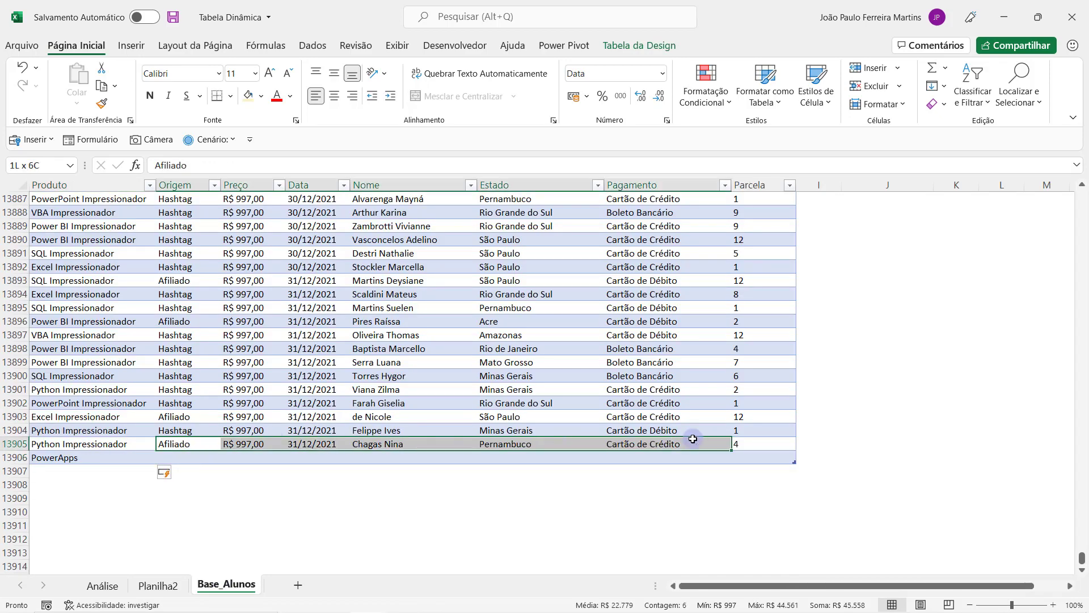
key(ctrl+c)
key(Down)
key(ctrl+v)
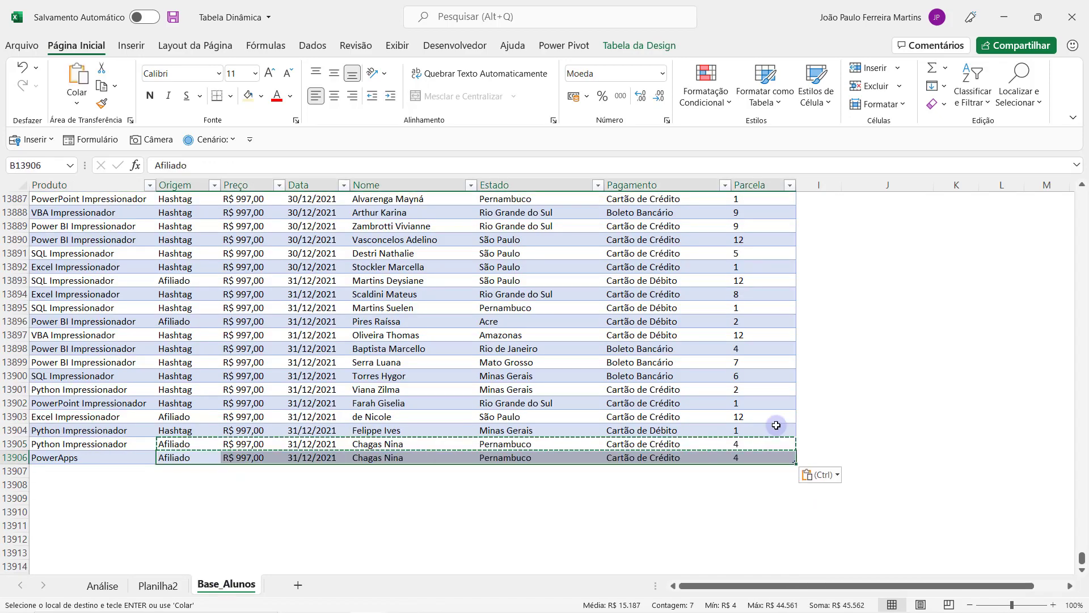
key(Up)
key(shift+space)
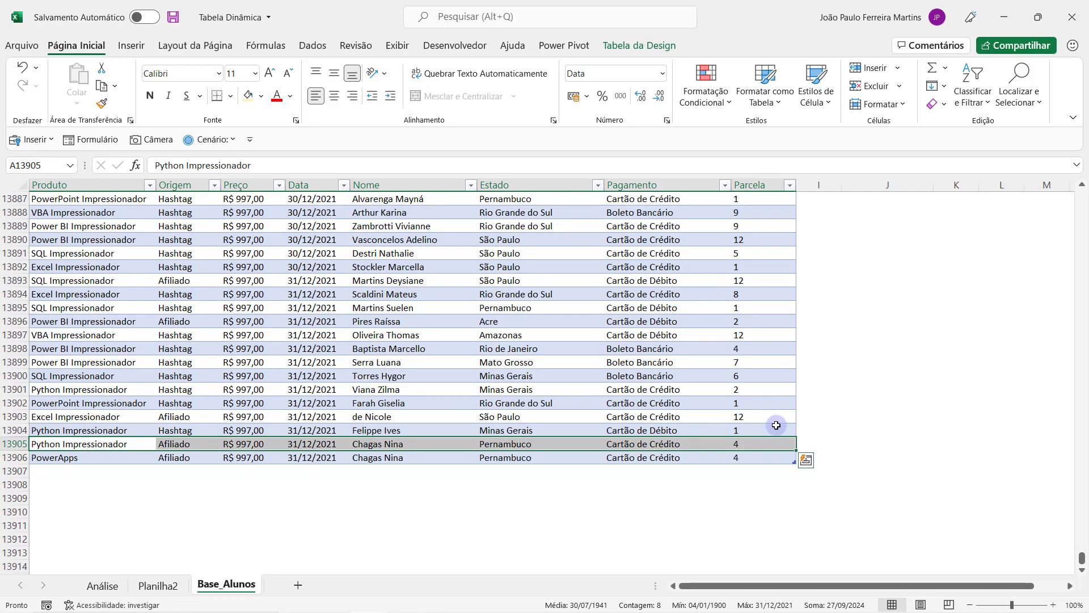
Step: Verify the pasted Afiliado origin, R$ 997,00 price and other details in row 13906
key(Down)
key(shift+space)
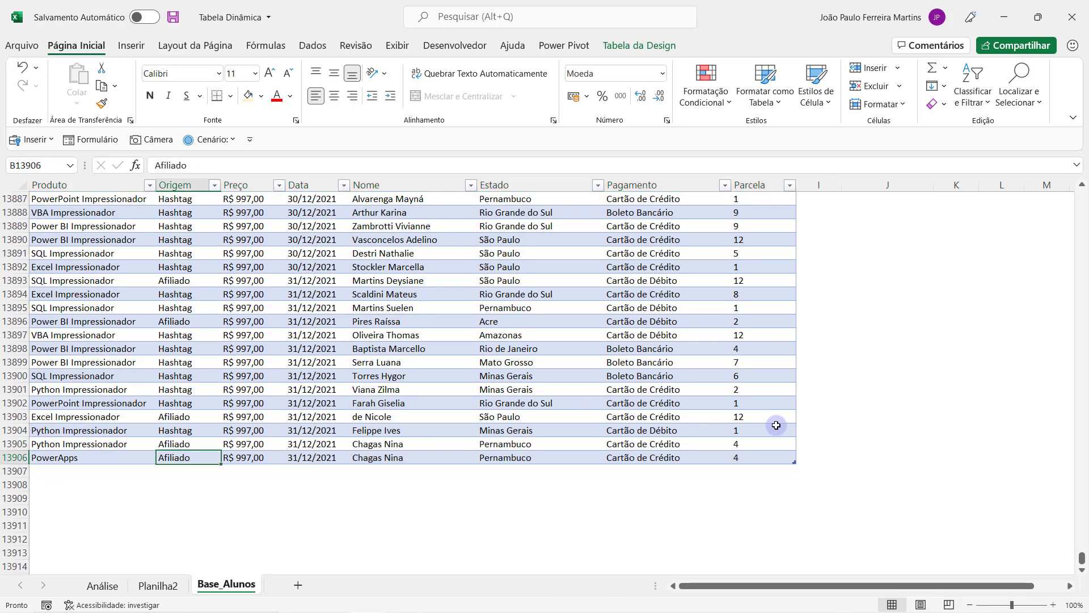
key(Right)
click(238, 457)
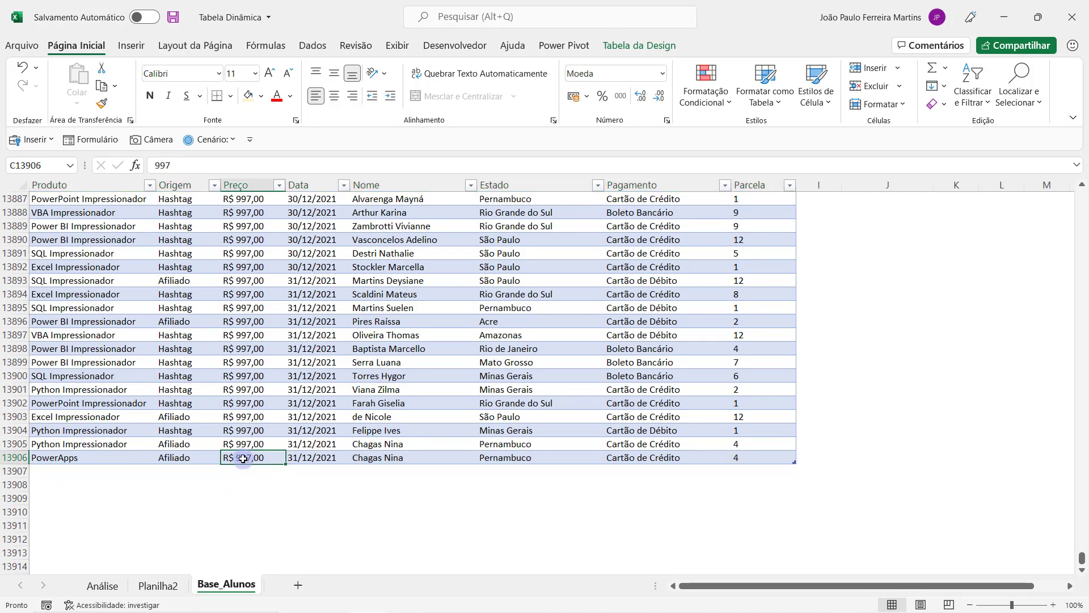
click(331, 456)
click(418, 456)
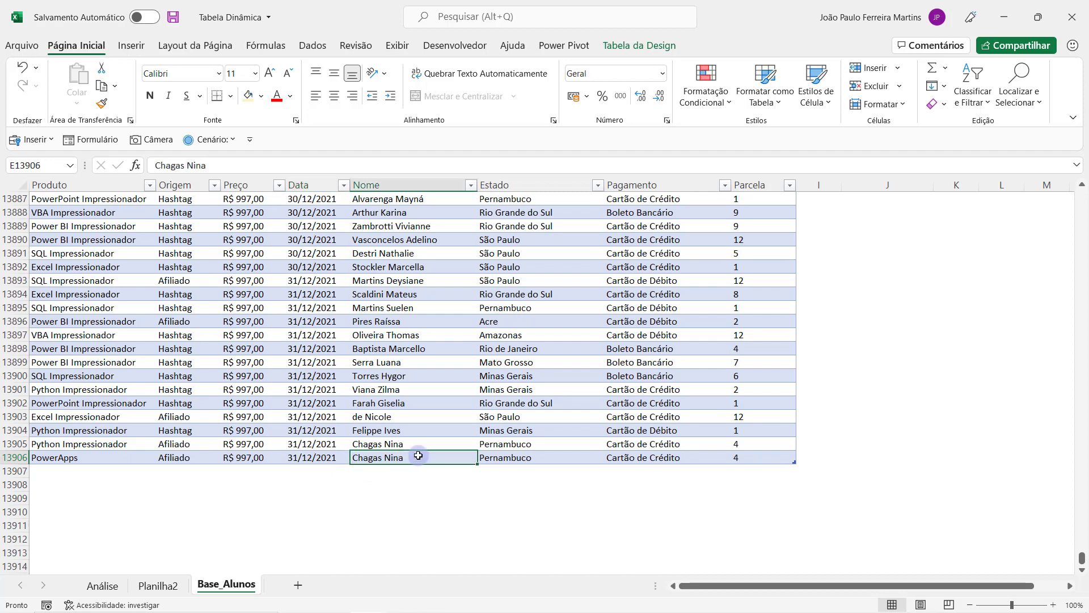
key(ctrl+a)
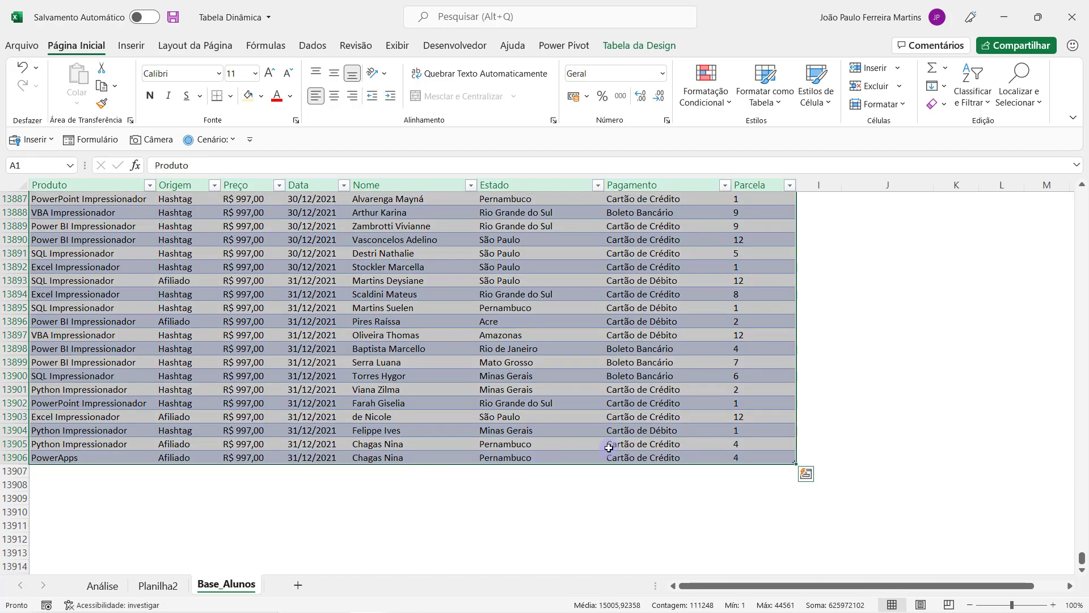
click(608, 445)
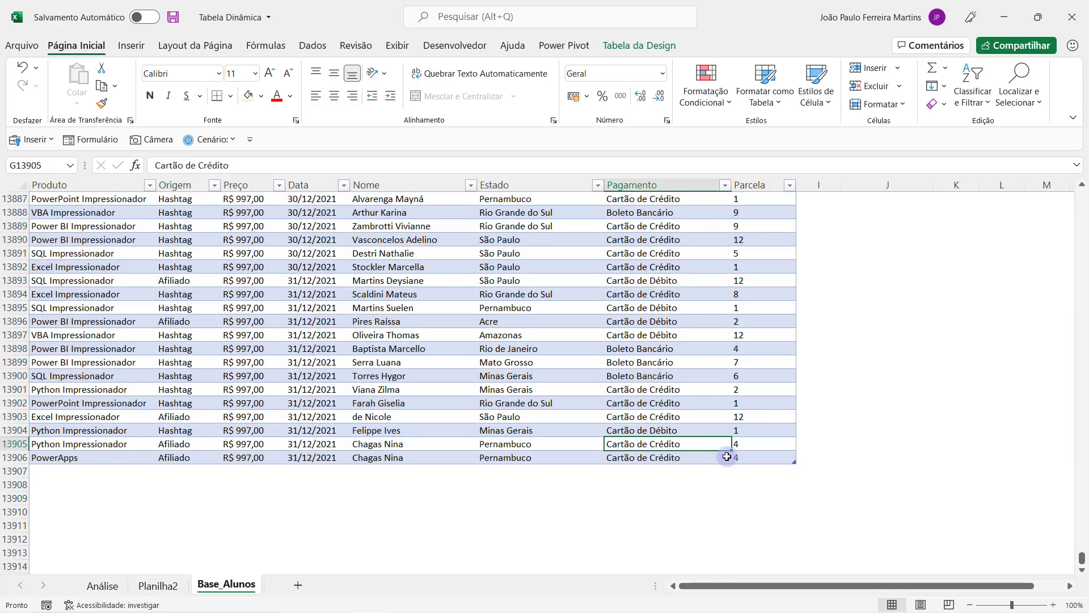
click(158, 585)
Step: Refresh the Planilha2 pivot with Atualizar and check PowerApps at R$ 997,00
click(259, 332)
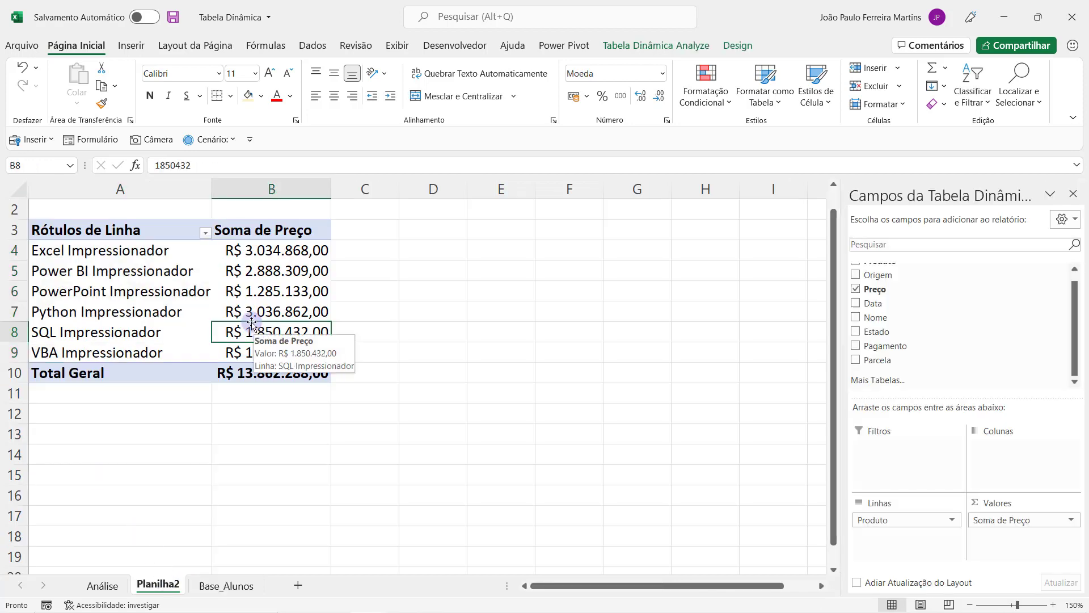
right_click(157, 274)
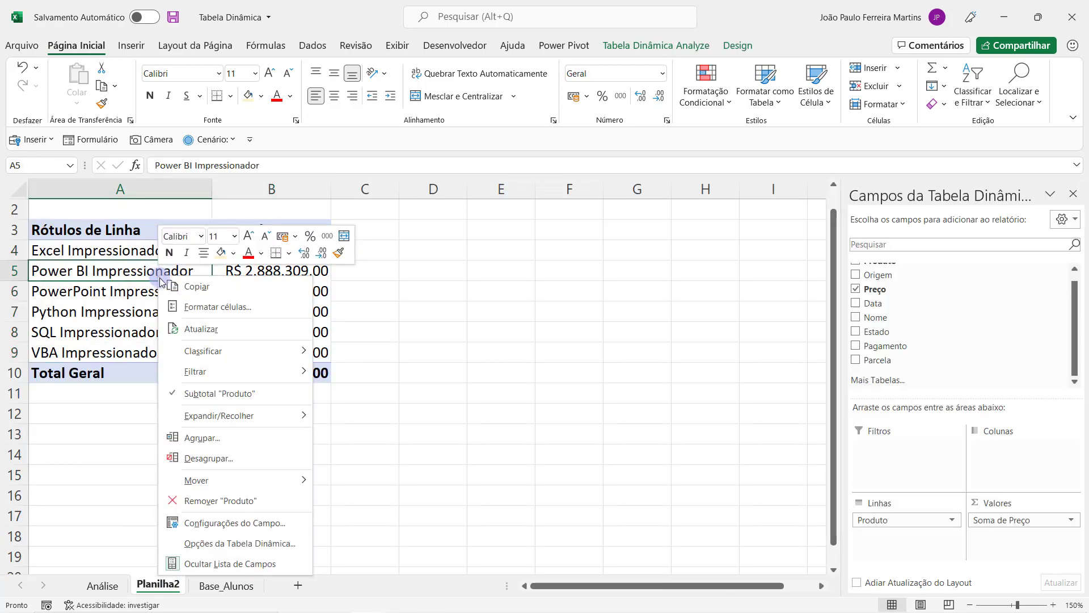
click(207, 328)
drag(73, 373, 291, 370)
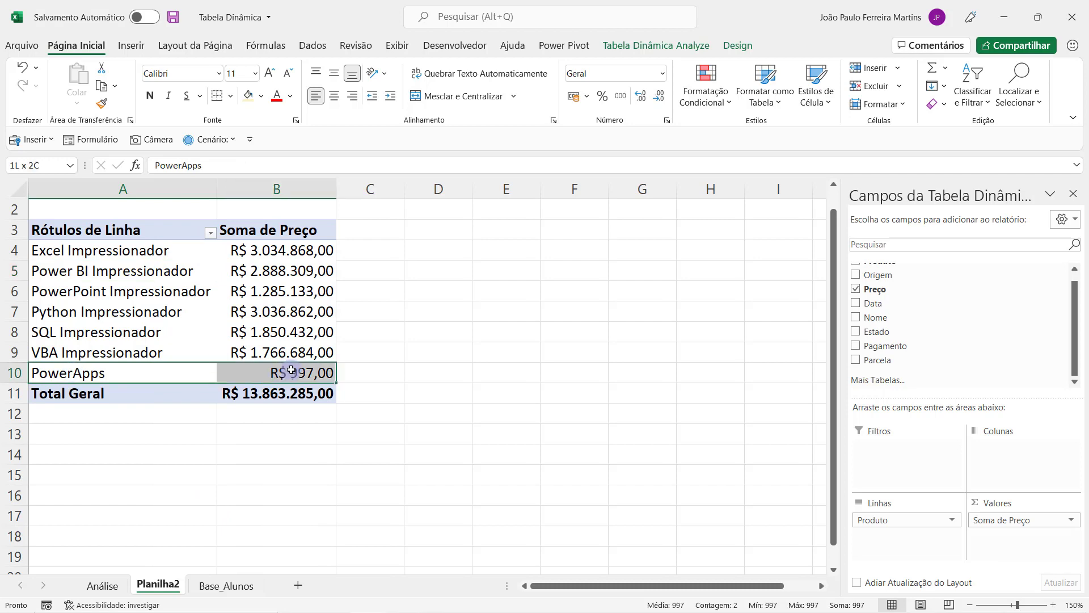
key(Tab)
key(Tab)
key(Tab)
key(Tab)
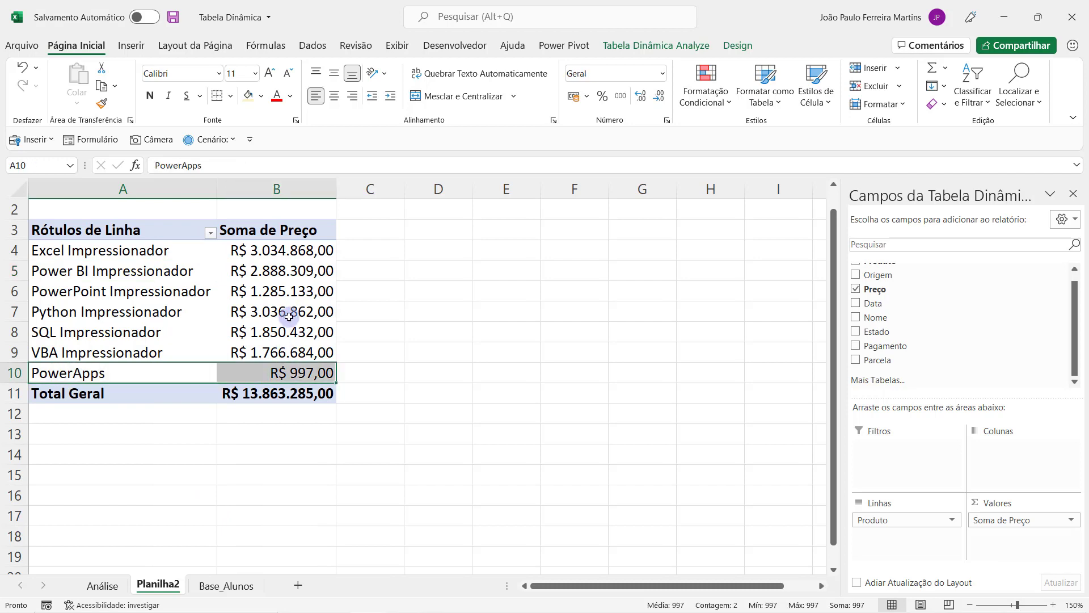
key(Tab)
click(199, 274)
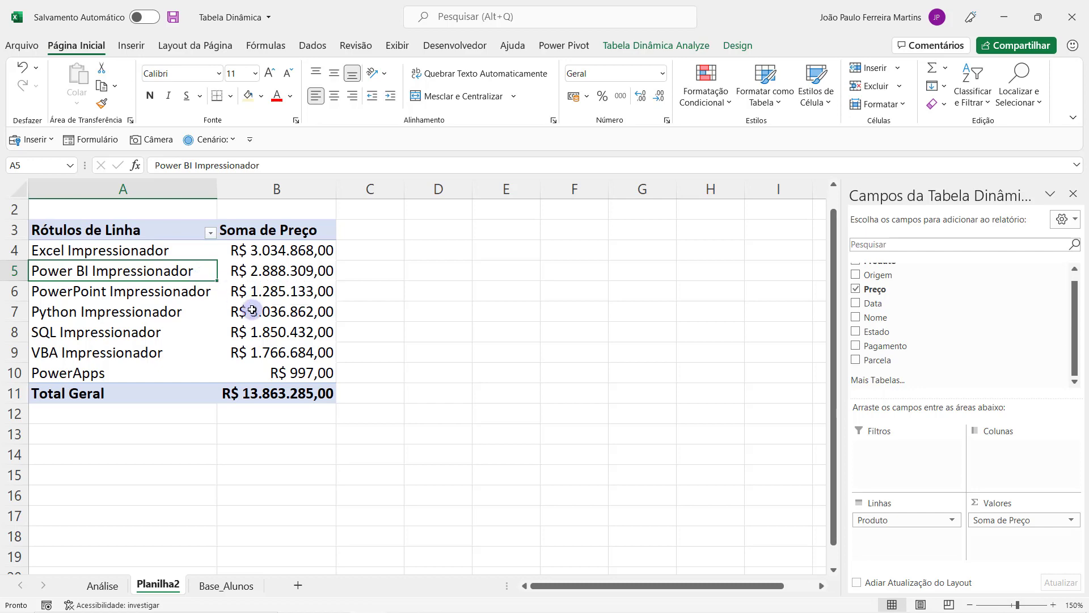
click(229, 582)
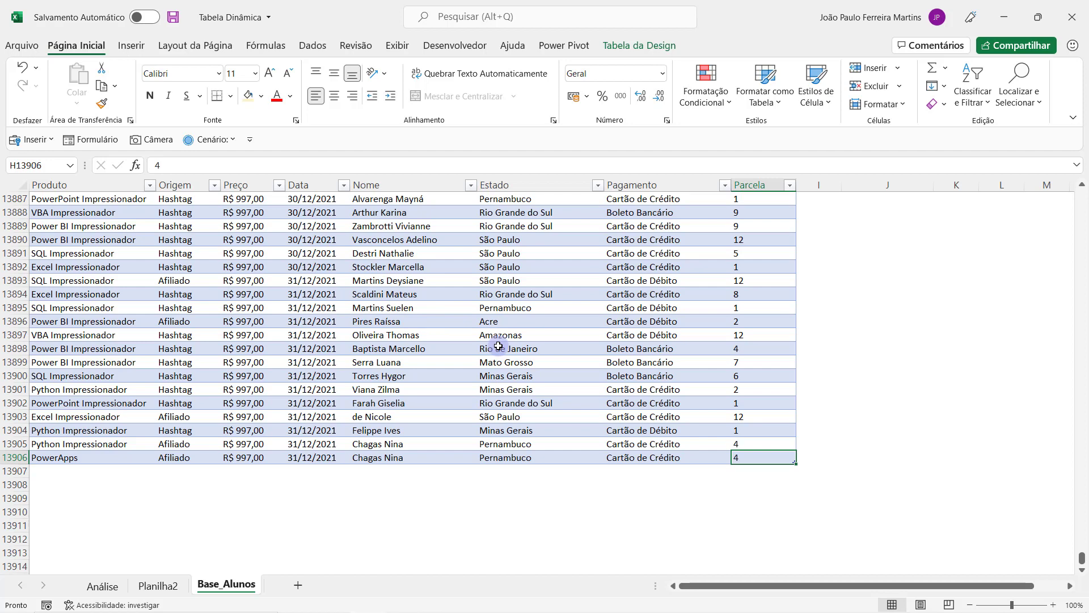
Step: Look over rows 13895–13907 on Base_Alunos, then return to the Planilha2 pivot
drag(14, 307, 14, 525)
click(8, 470)
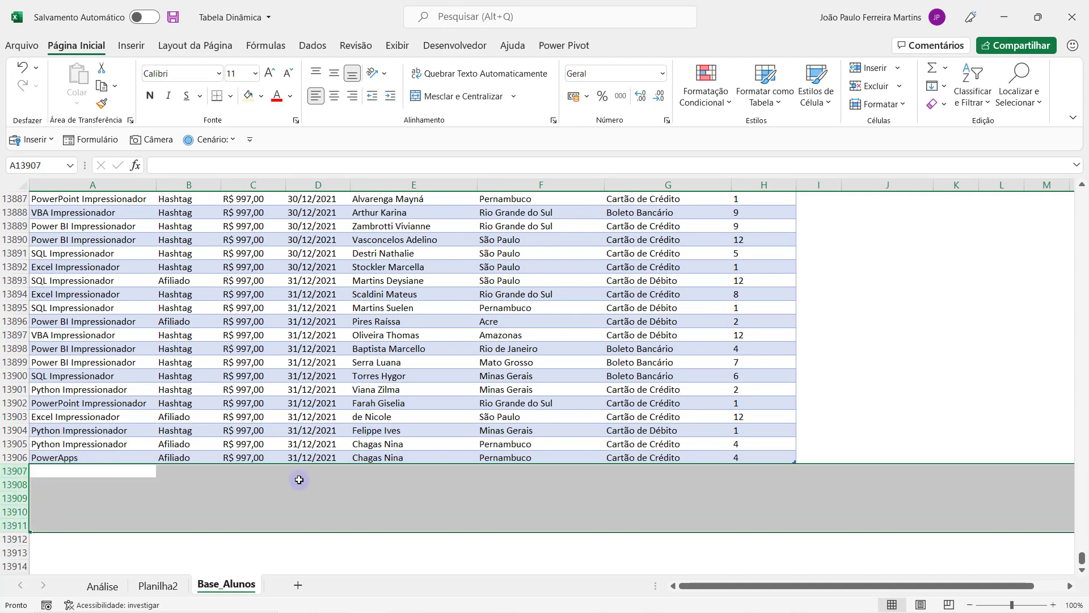
click(158, 586)
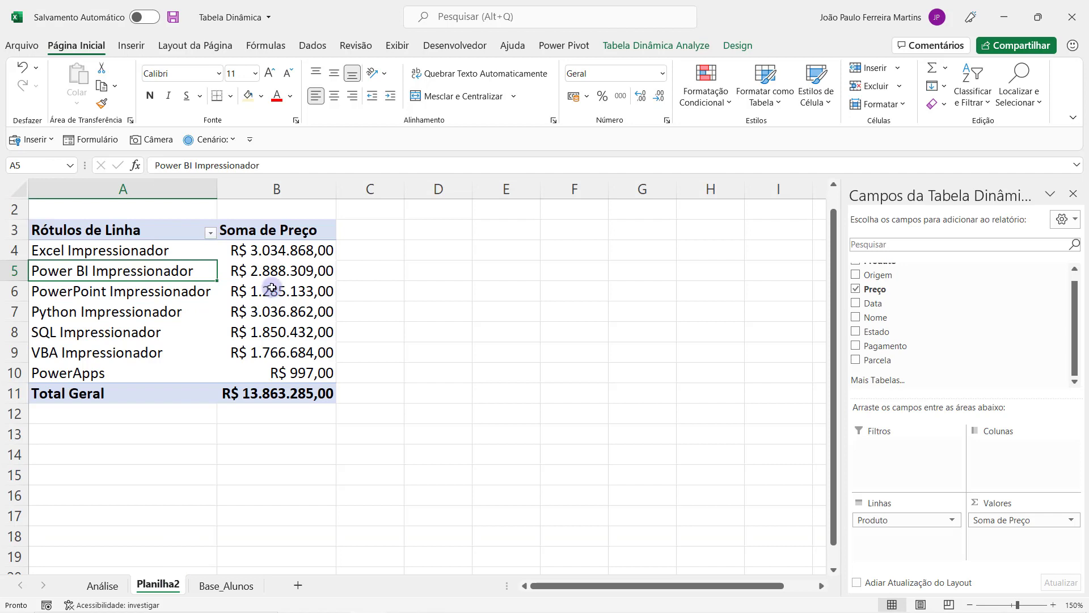
Step: Refresh the pivot with Atualizar so seven products appear, down to PowerApps at R$ 997,00
right_click(137, 295)
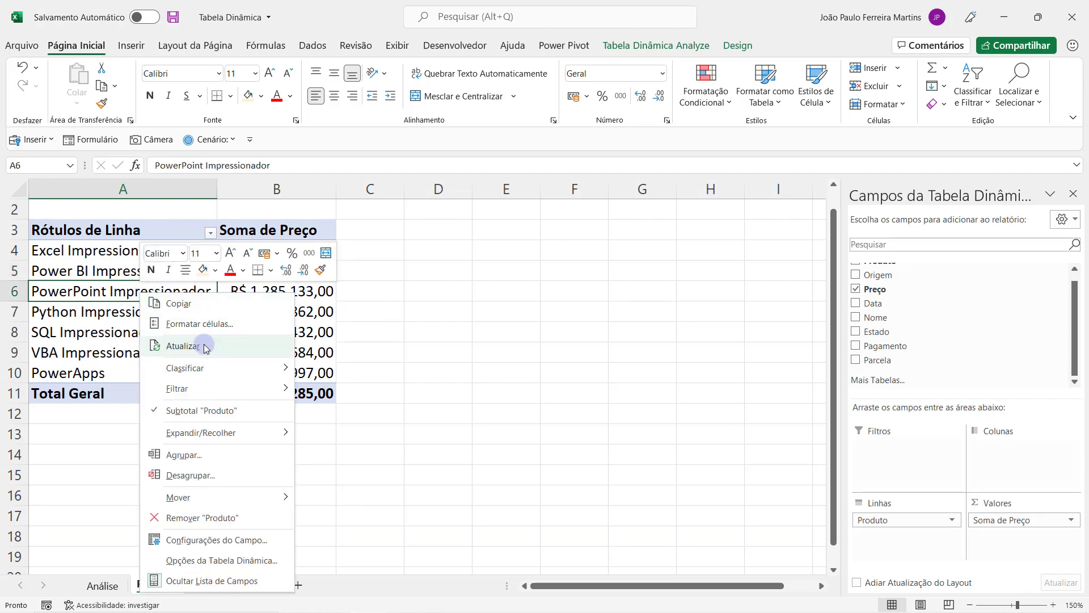
click(251, 345)
click(307, 324)
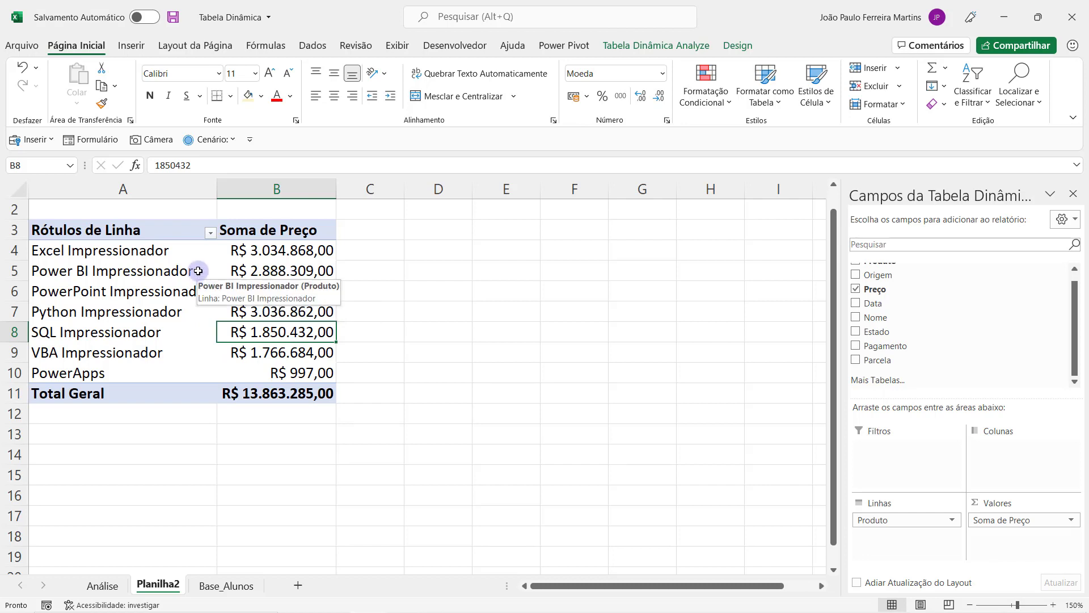
click(152, 272)
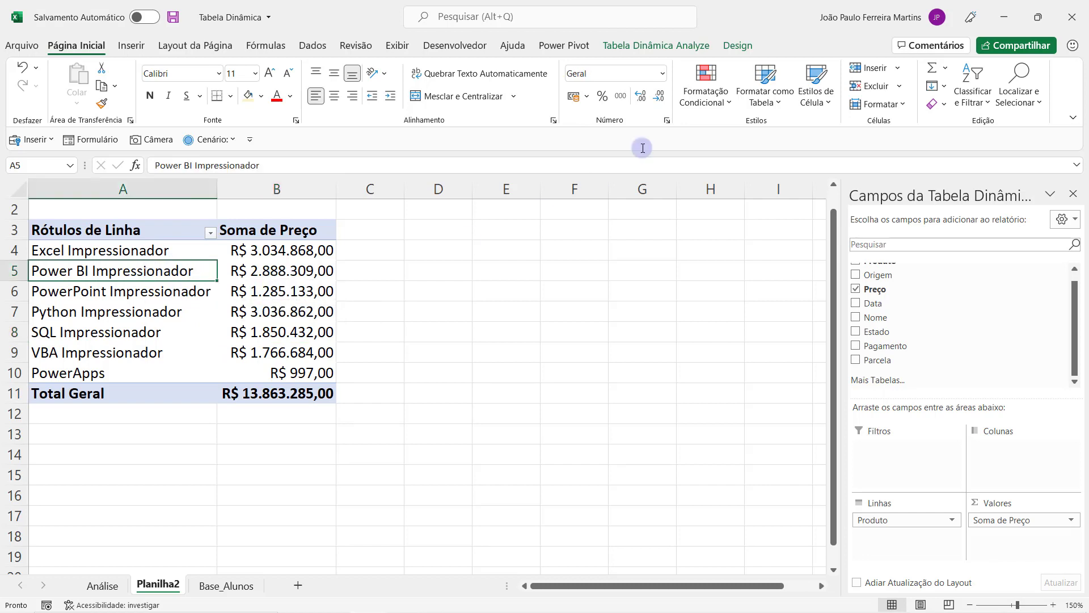
click(627, 45)
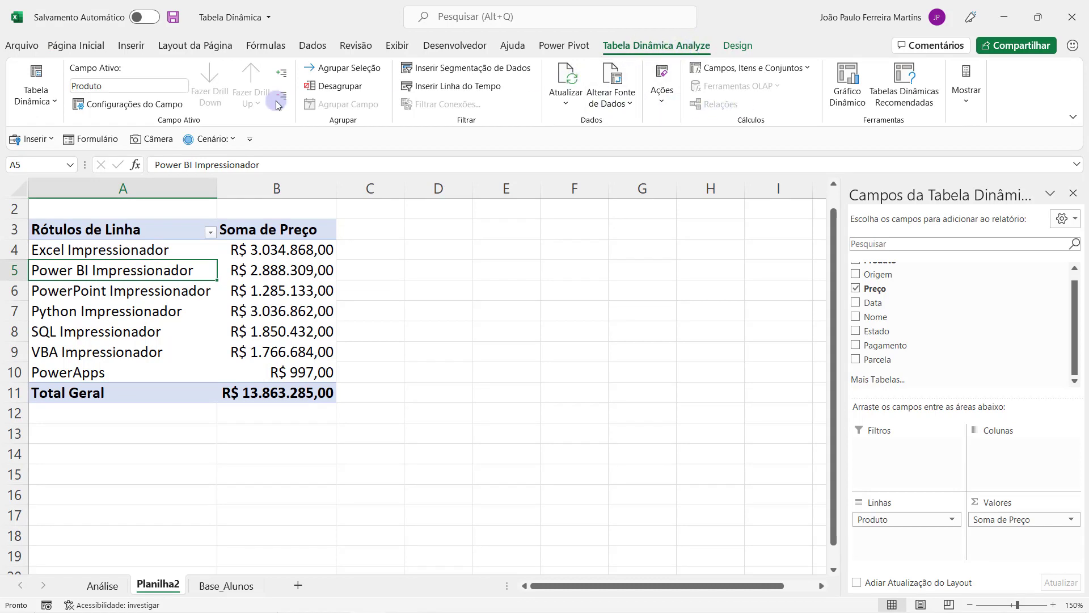
Step: Rename the pivot table from Tabela dinâmica2 to Produto_SomaPreco
click(32, 96)
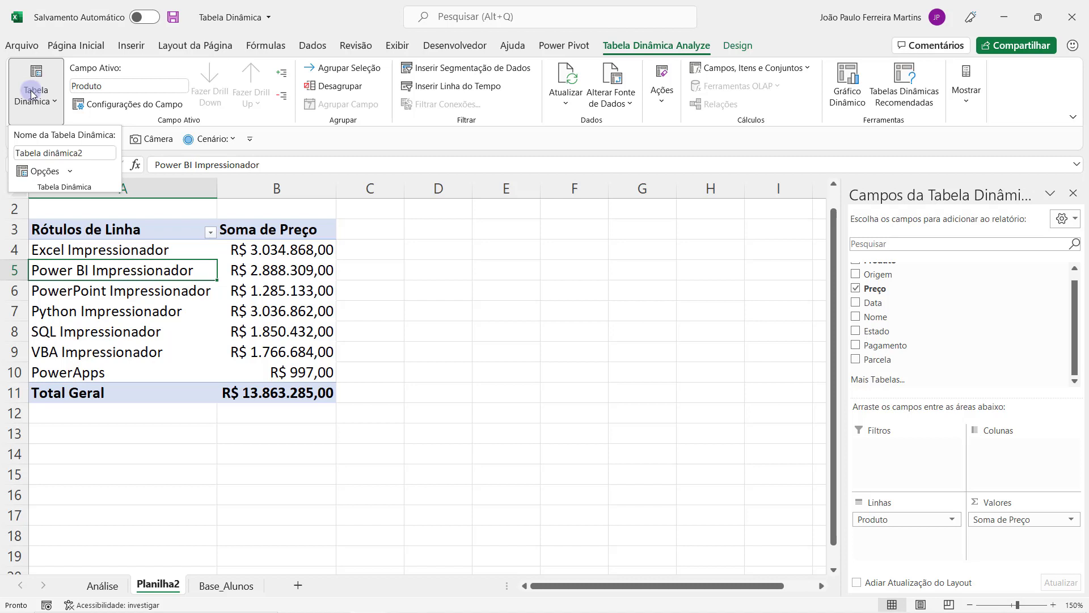
click(92, 155)
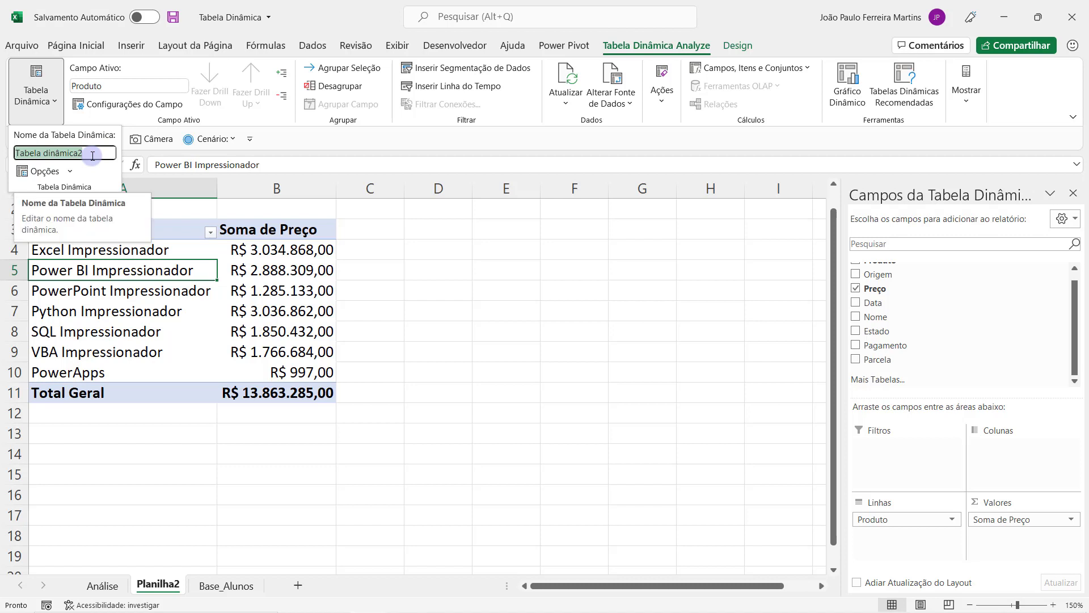
text(Produto_SomaPreco)
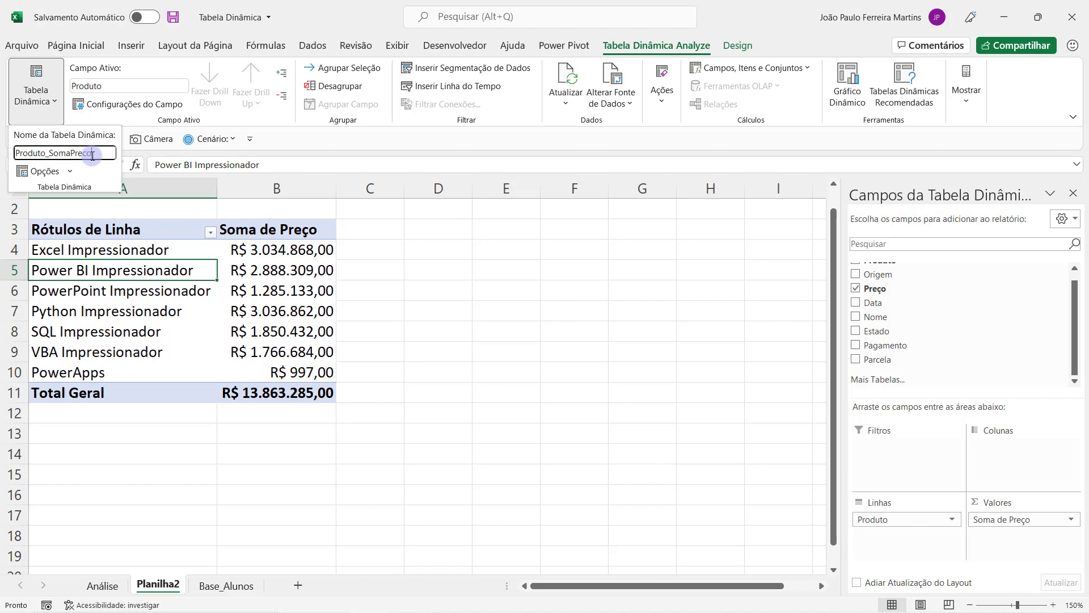
key(Return)
click(236, 292)
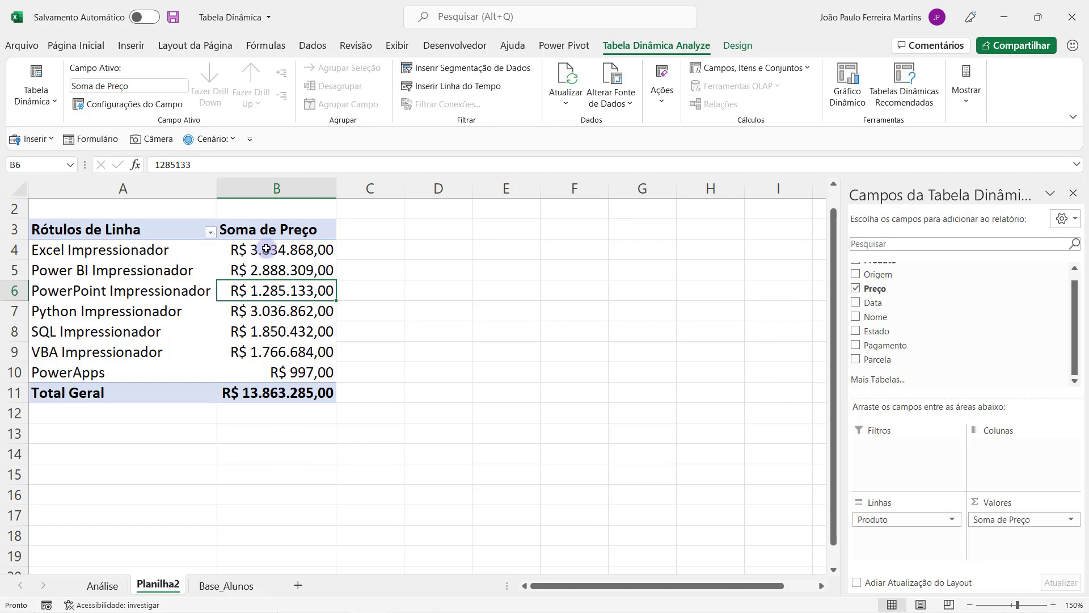
click(271, 248)
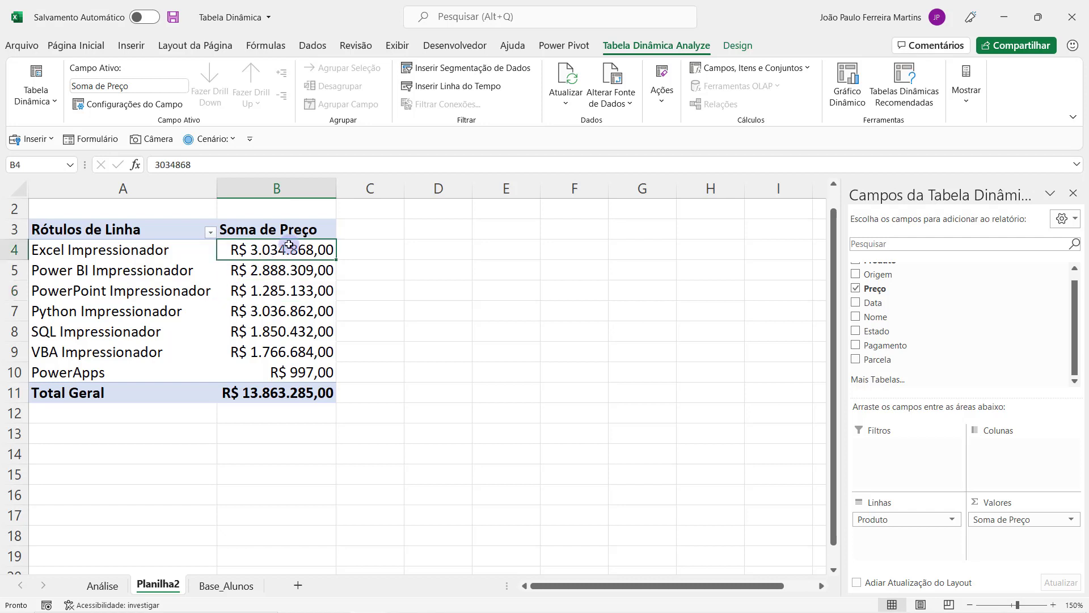
click(152, 252)
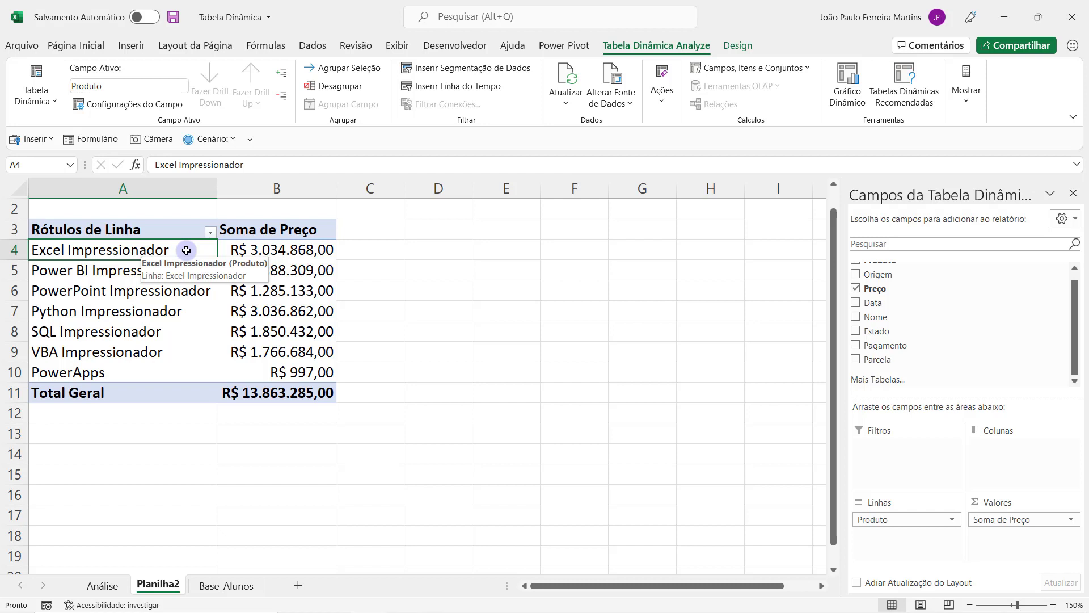
click(300, 250)
click(166, 251)
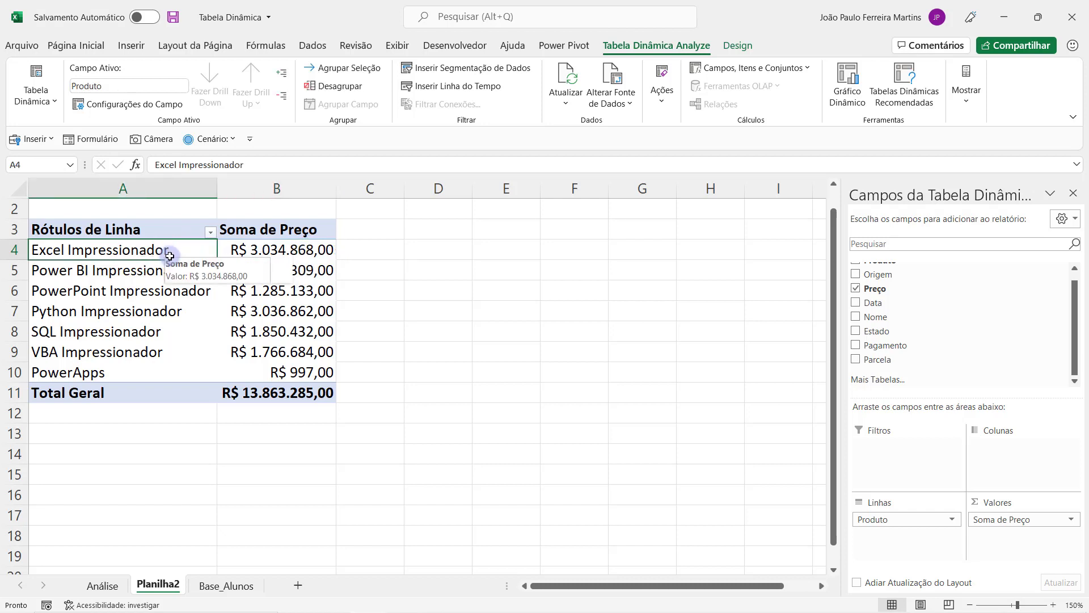
click(178, 273)
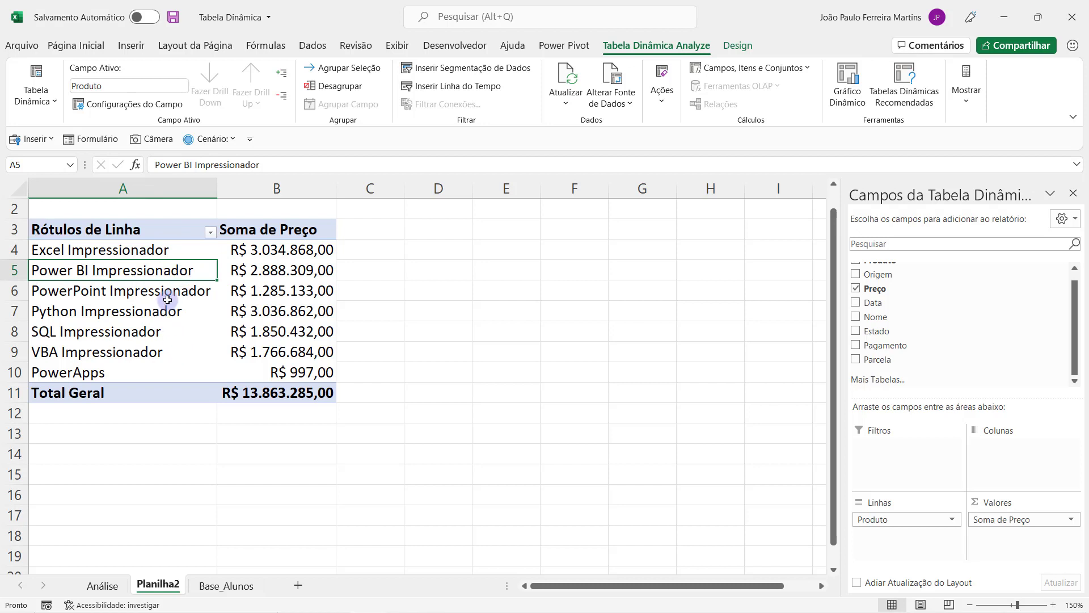
click(205, 293)
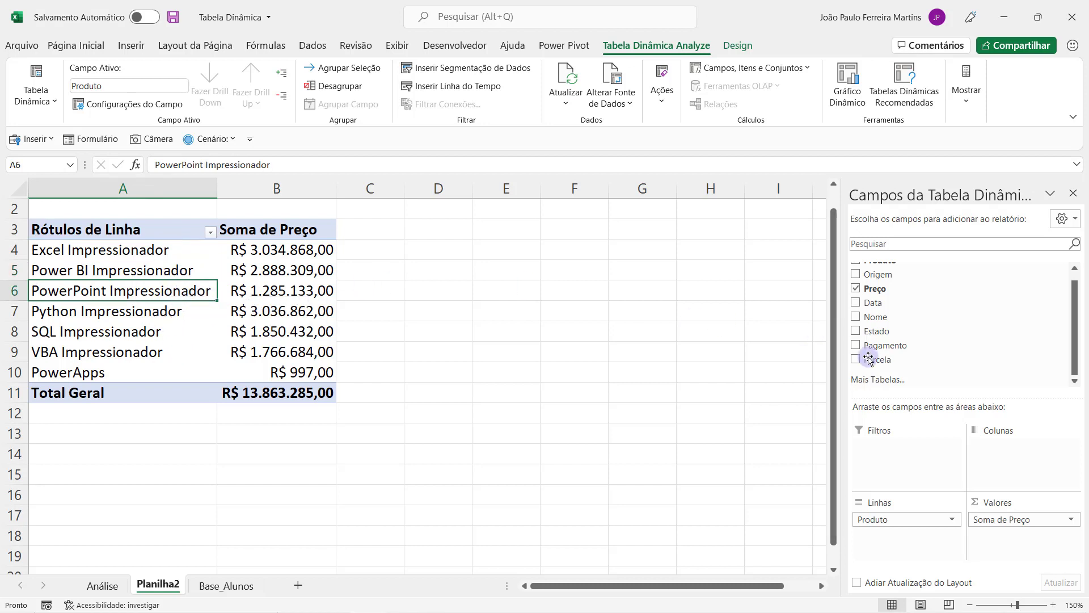
scroll(893, 317, up, 1)
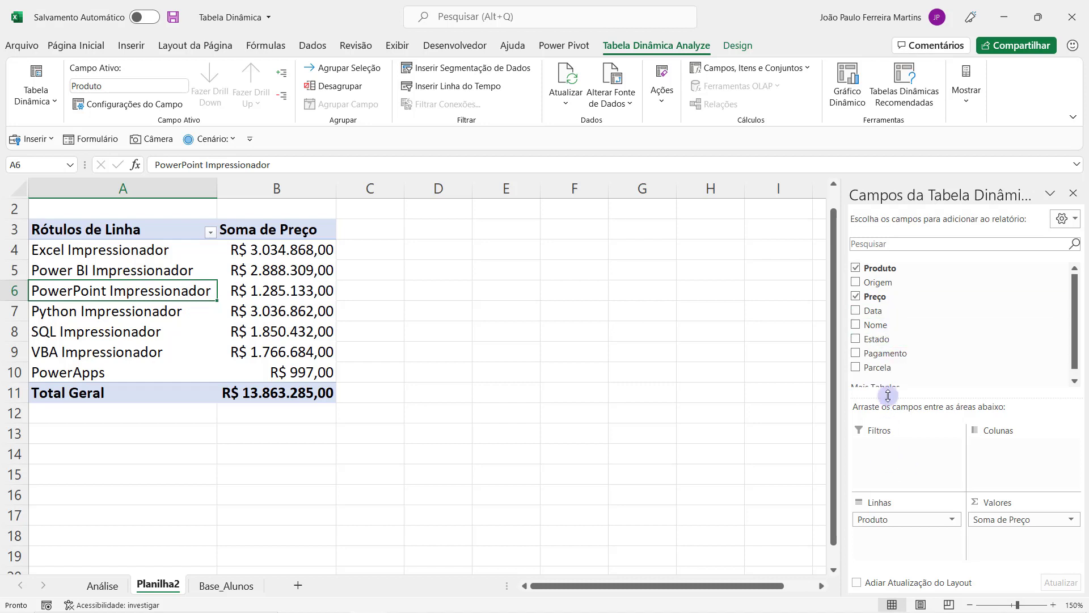
Step: Add Estado as a report filter and filter the pivot to Rio de Janeiro
drag(878, 340, 899, 451)
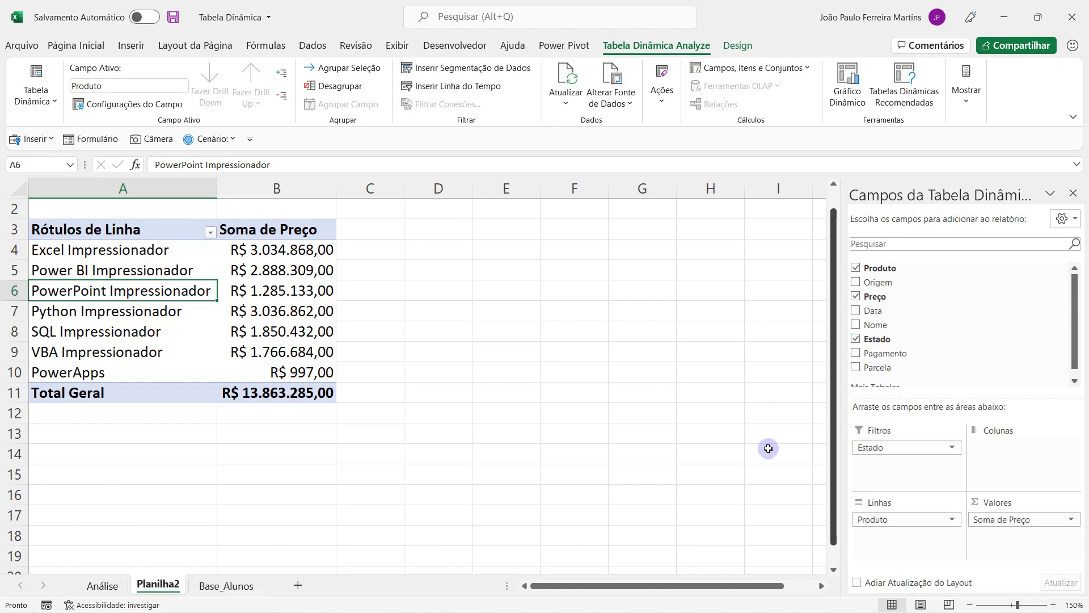
drag(116, 212, 295, 211)
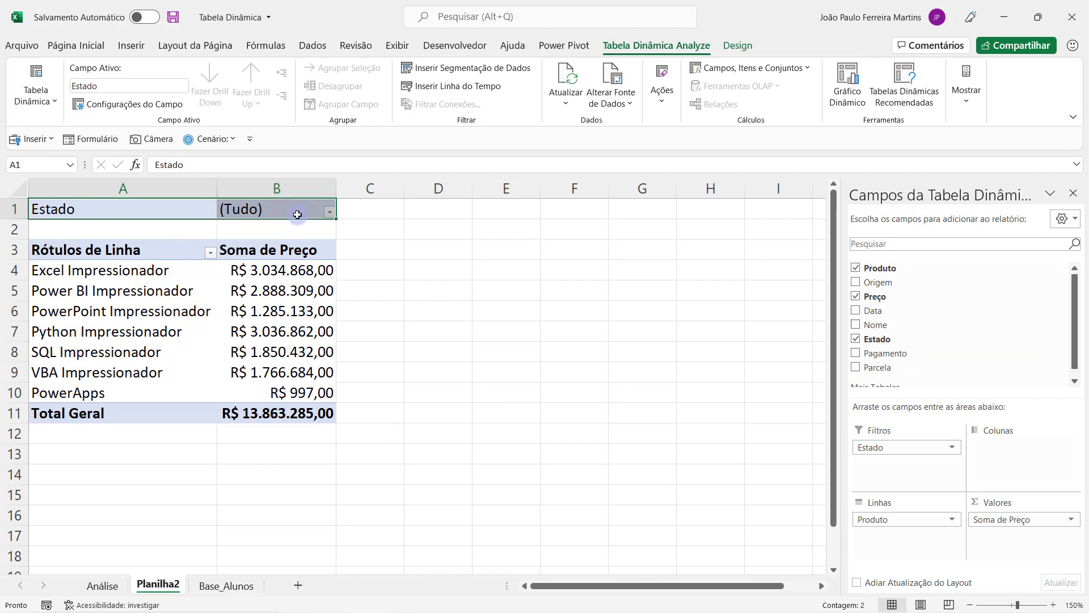
click(324, 217)
click(328, 215)
scroll(218, 307, down, 3)
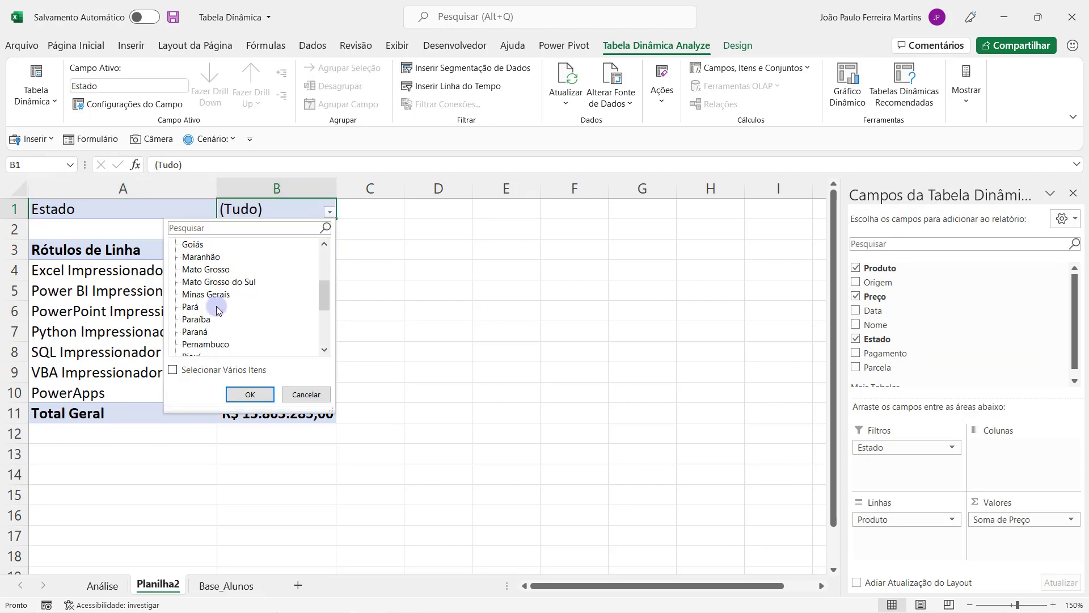
scroll(219, 309, down, 2)
click(221, 294)
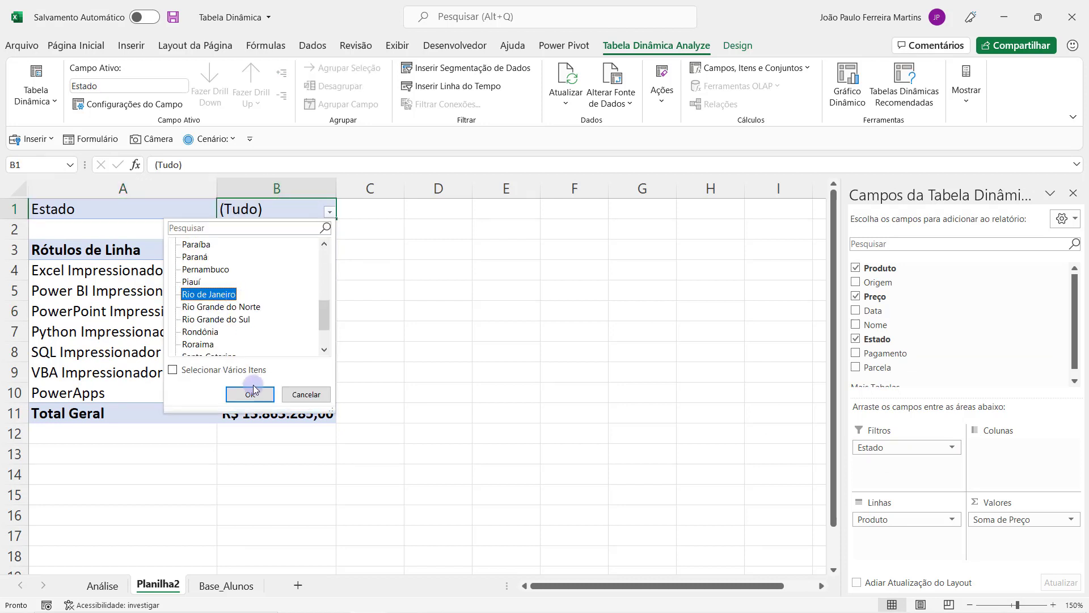
click(248, 393)
Step: Switch the Estado filter to São Paulo, check its totals, then drop the filter
drag(248, 280, 267, 371)
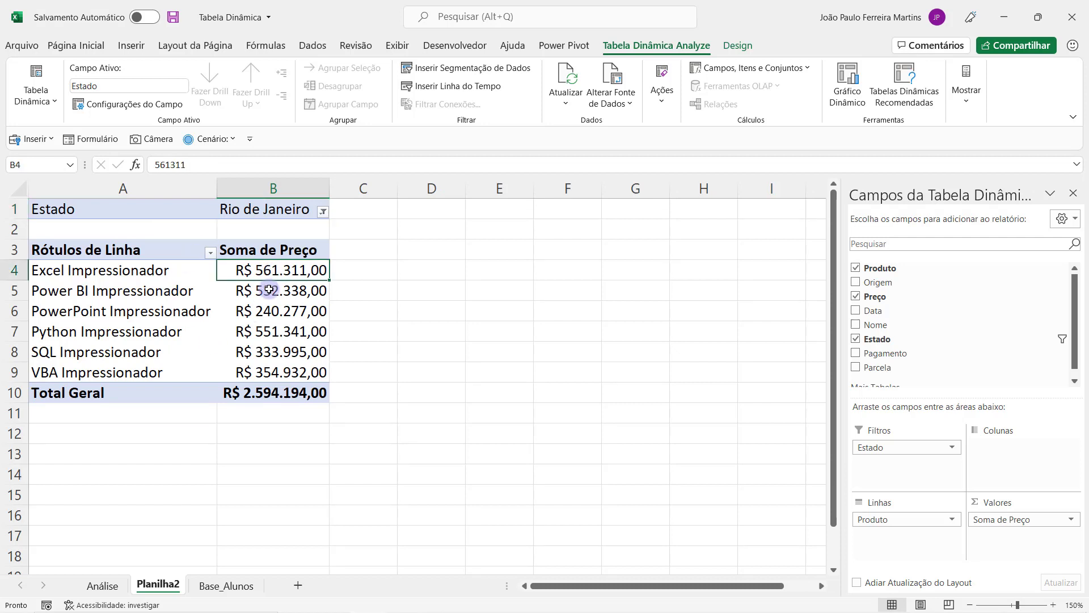
click(295, 312)
click(324, 213)
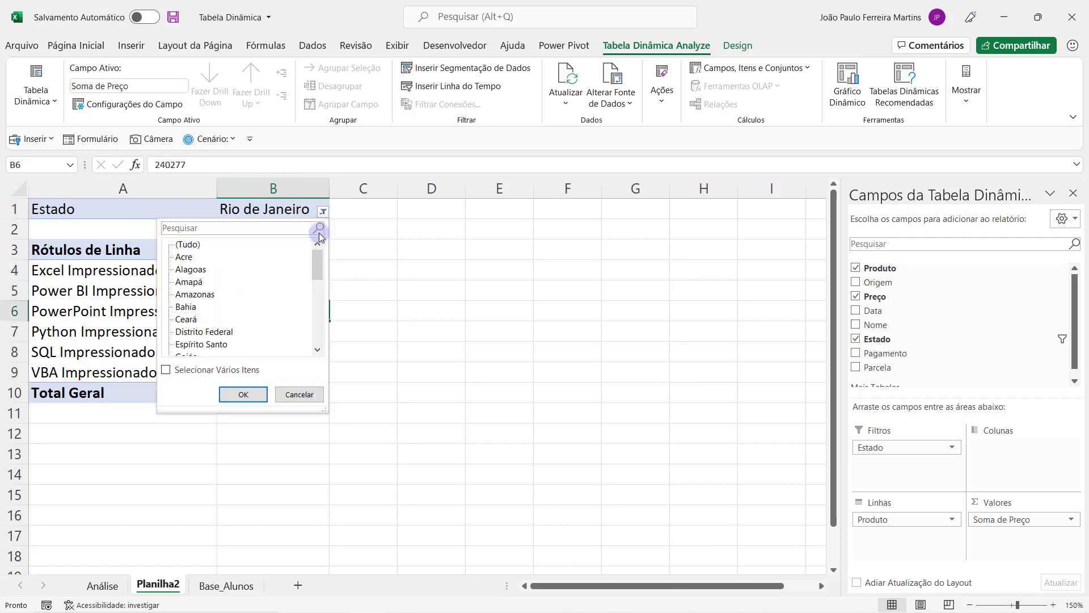
drag(319, 266, 309, 333)
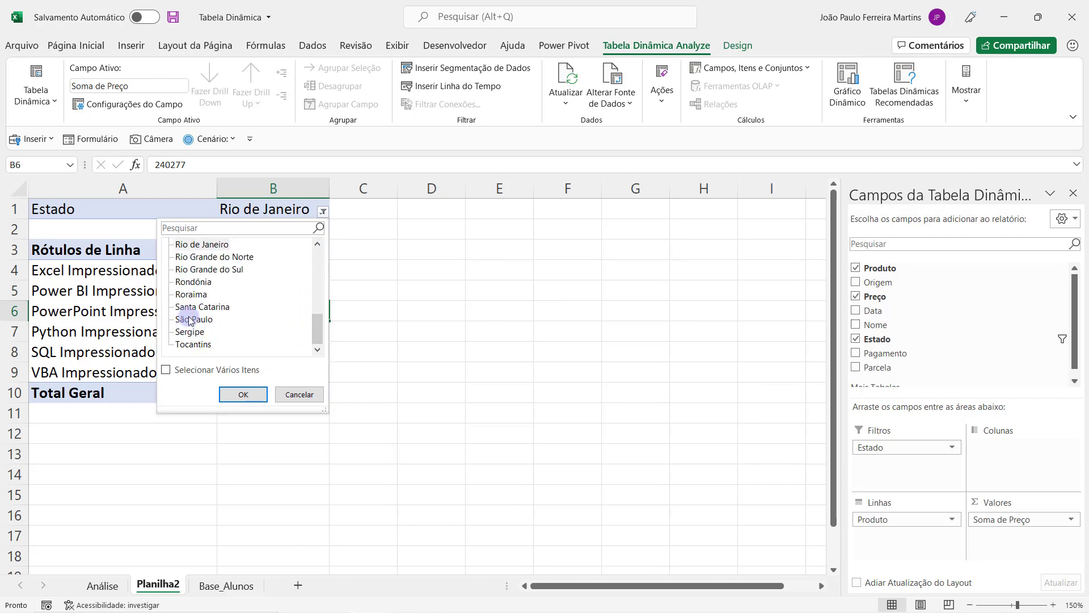
click(194, 320)
click(243, 395)
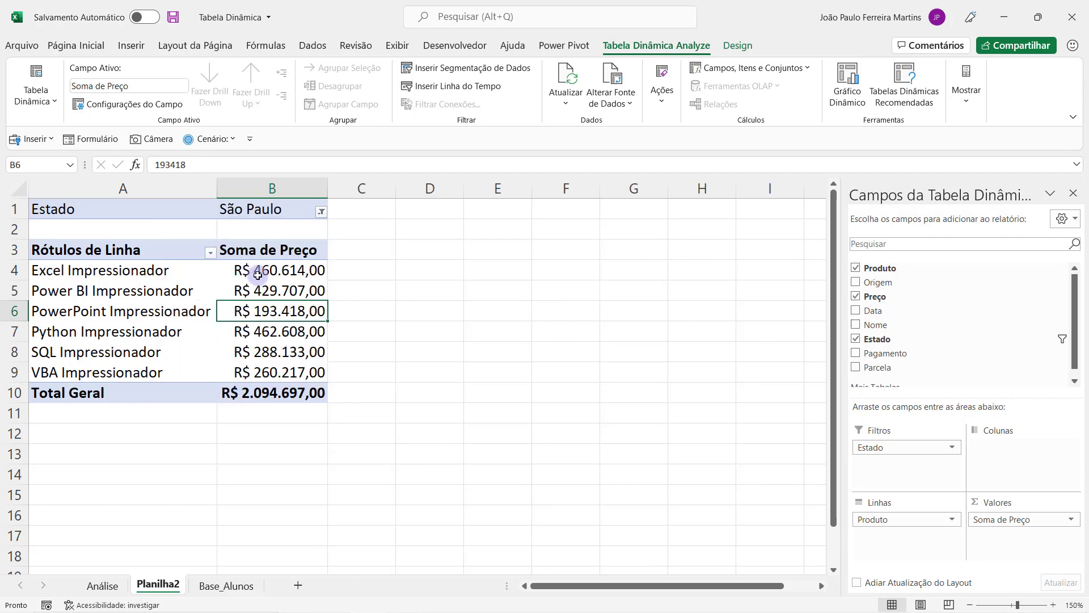
drag(278, 271, 258, 364)
click(264, 329)
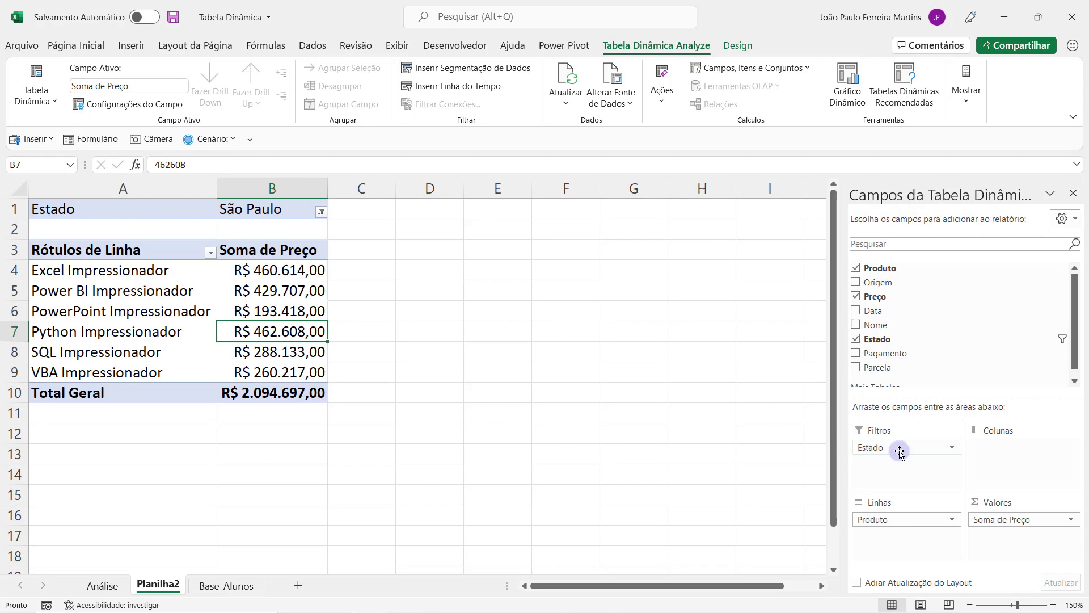
drag(885, 447, 553, 410)
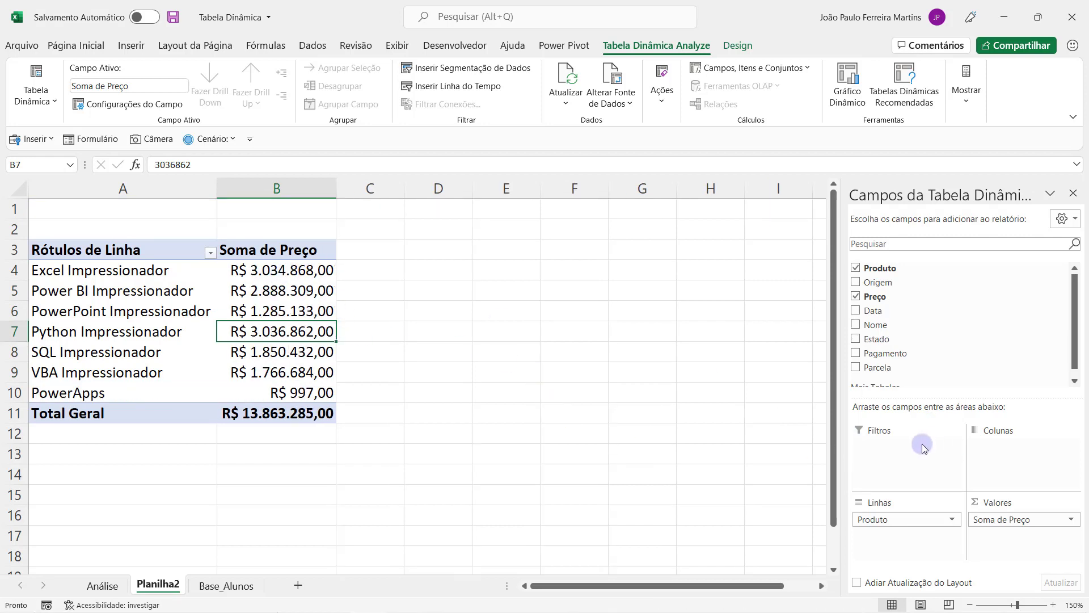
mouse_move(877, 338)
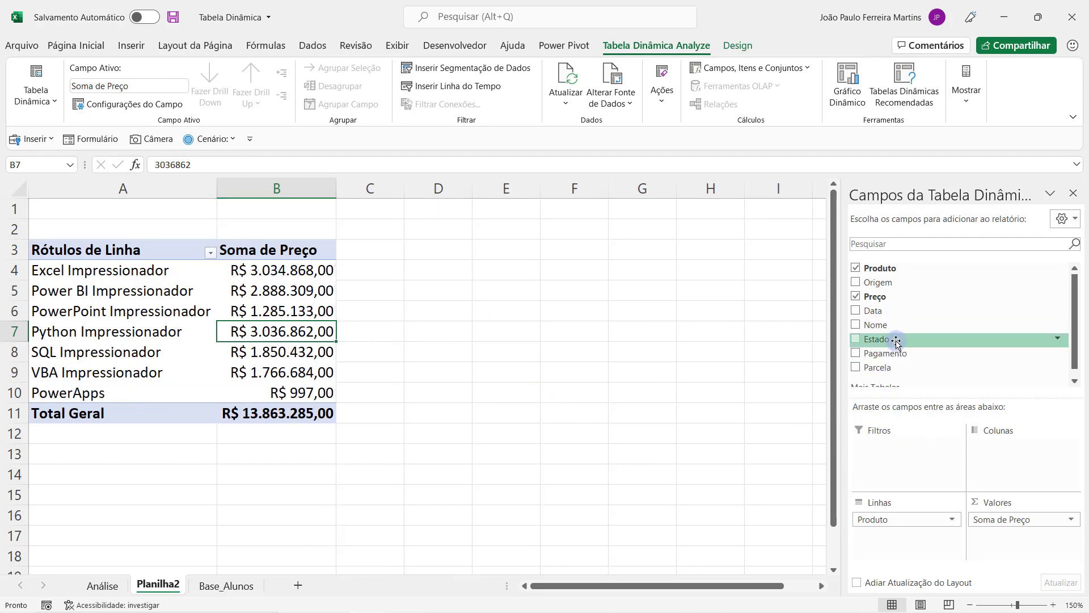
Step: Take Estado out of Filtros and check all seven product totals, PowerApps included
mouse_move(900, 338)
mouse_down()
mouse_move(899, 436)
mouse_move(822, 451)
mouse_up()
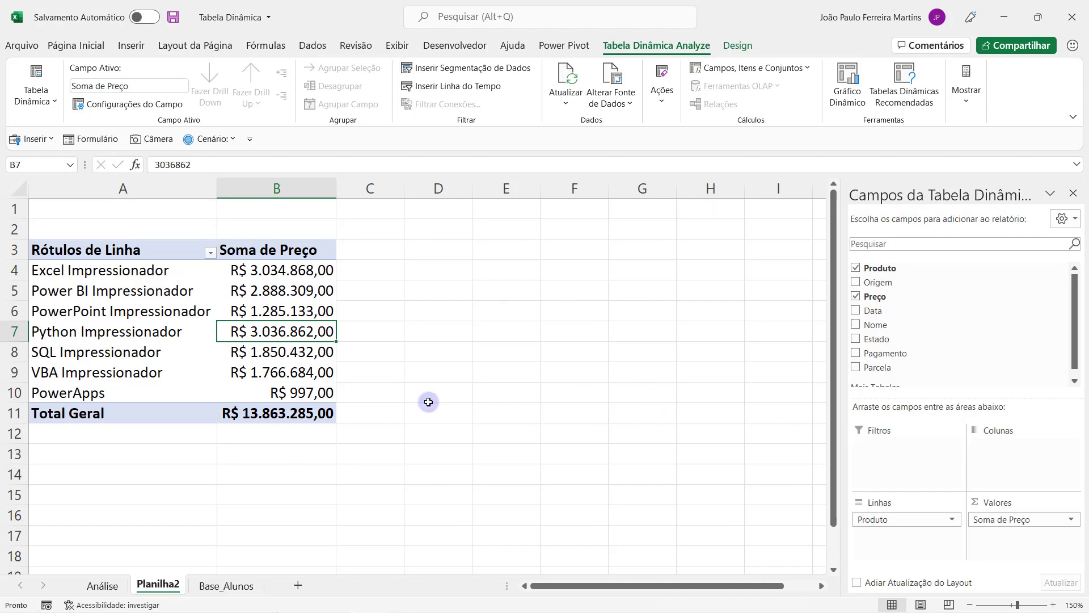
click(236, 303)
click(193, 330)
click(178, 303)
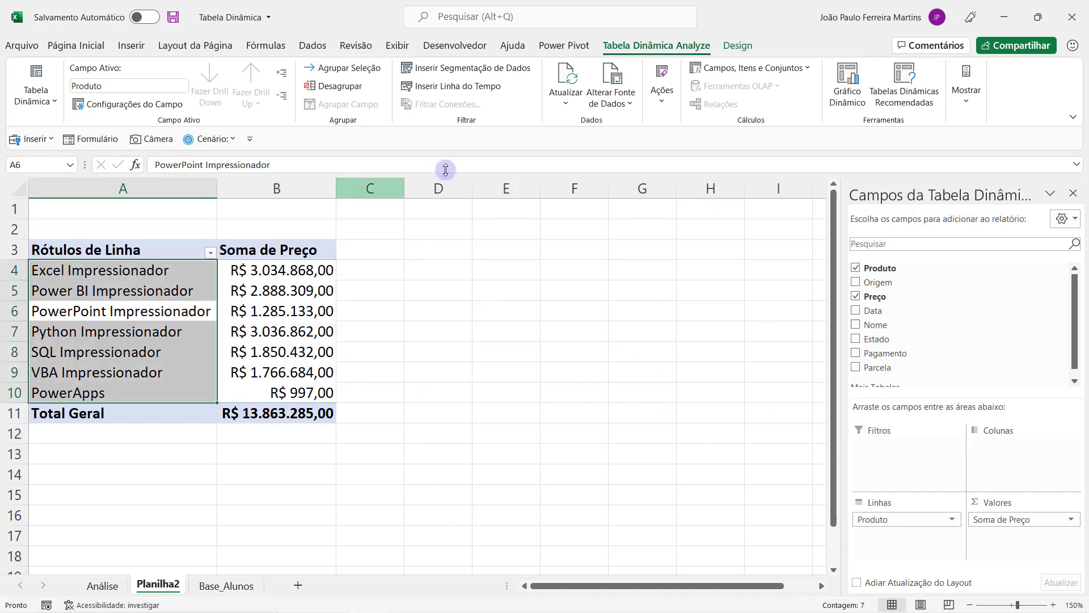
click(246, 364)
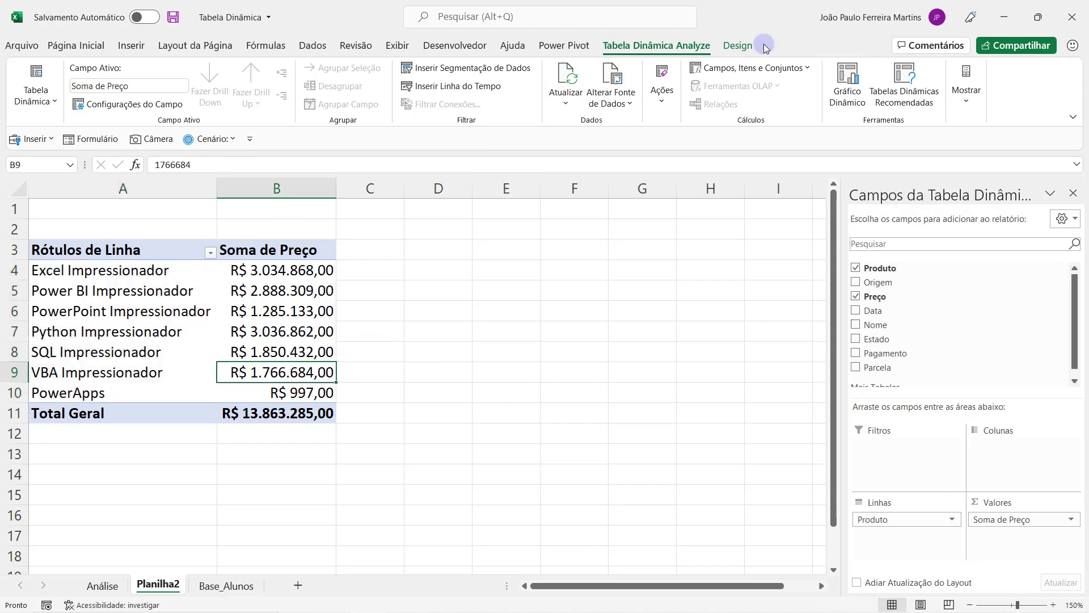
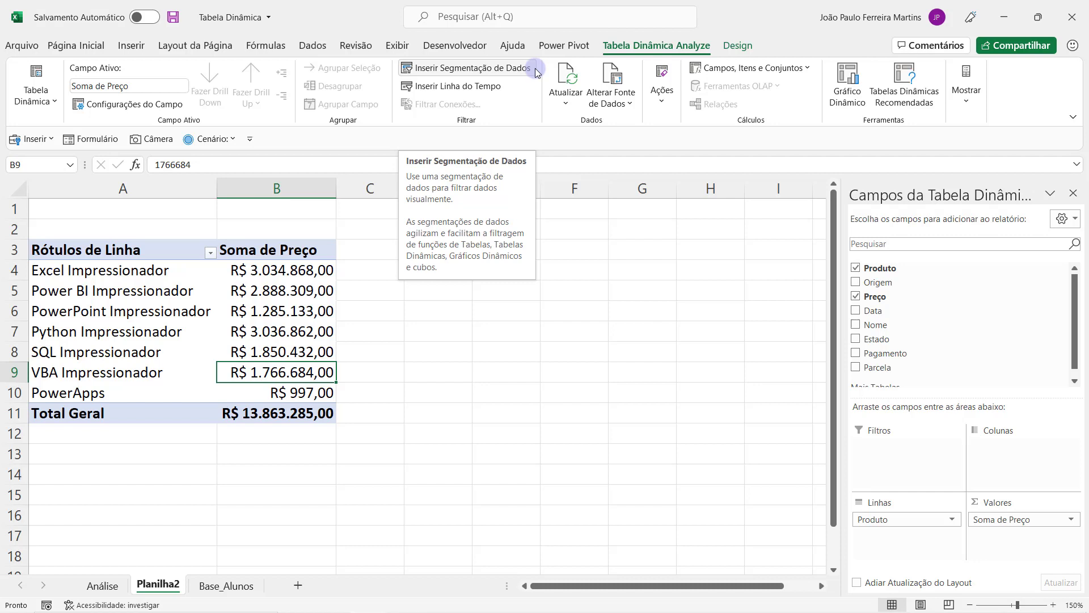
Step: Insert an Estado slicer for the pivot table and position it beside the table
click(468, 69)
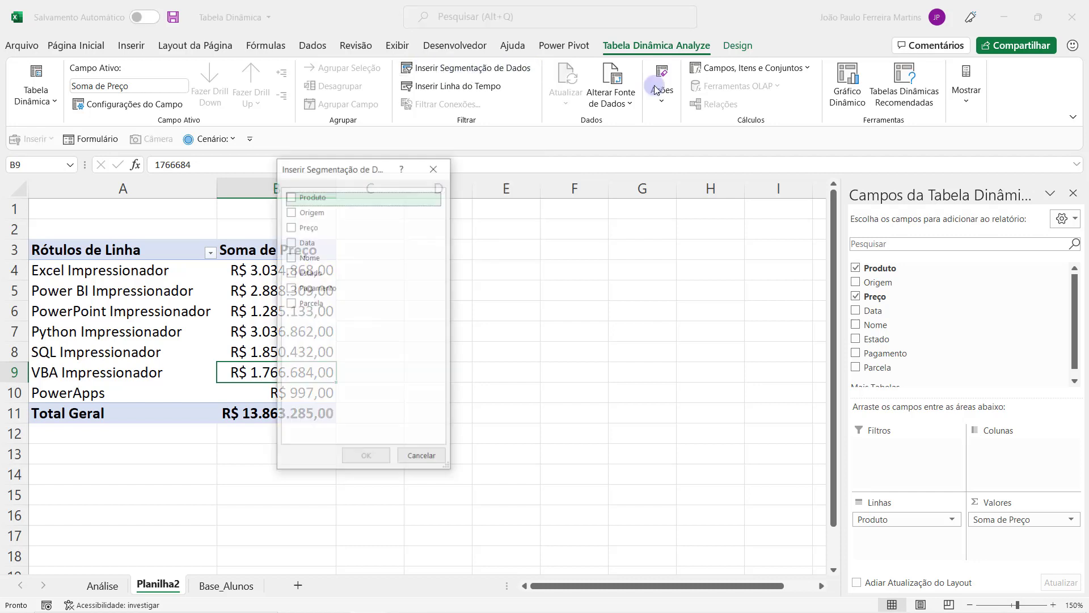
click(291, 274)
click(366, 456)
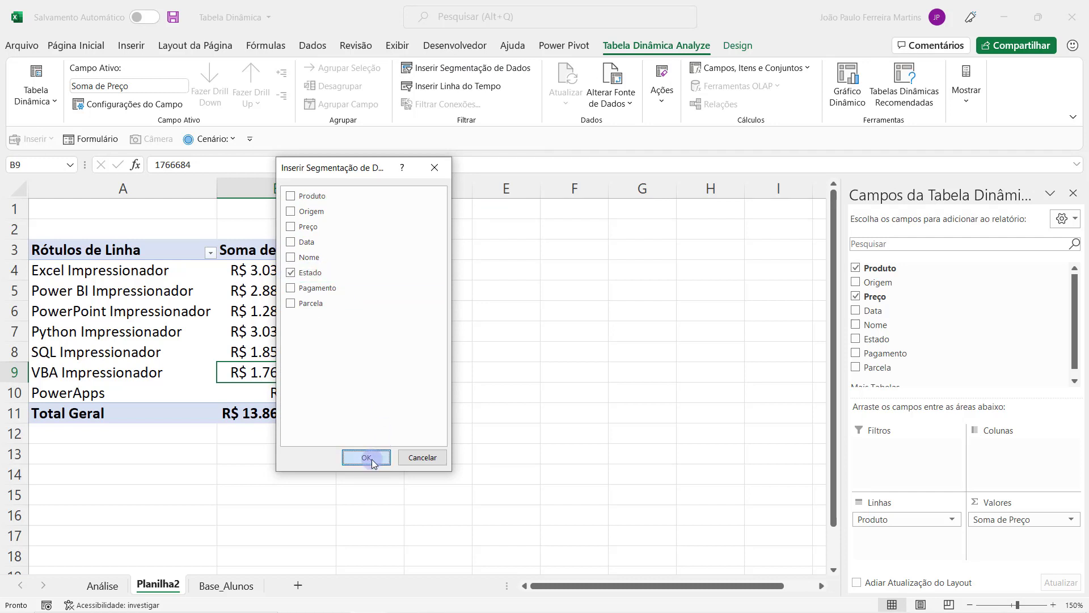
drag(416, 270, 432, 250)
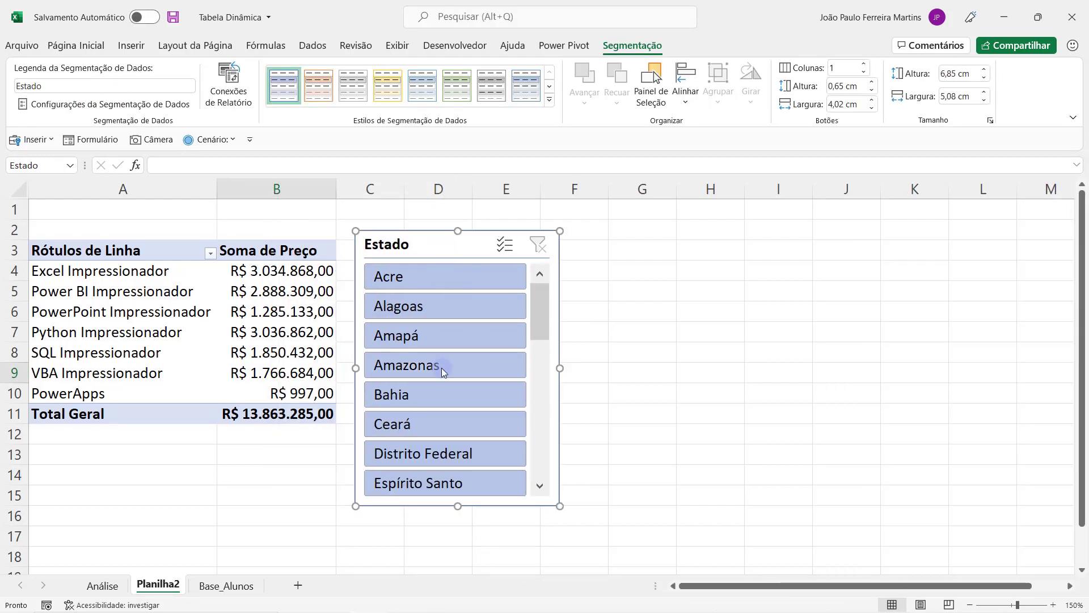
drag(539, 312, 539, 449)
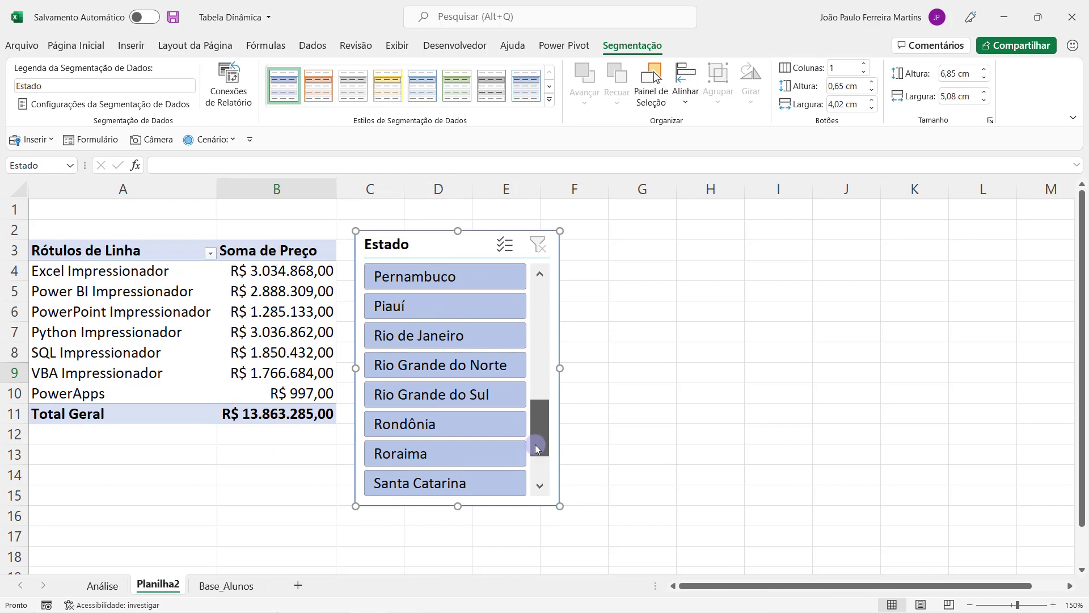
Step: Filter the pivot to Rio de Janeiro, then São Paulo, checking the price sums in B4:B9
click(418, 334)
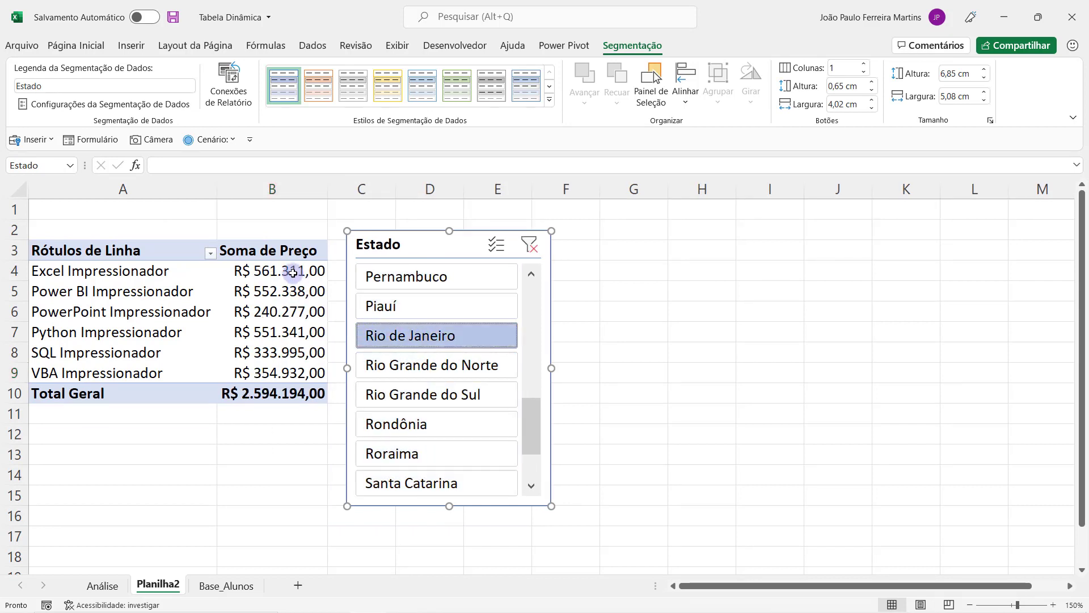
drag(293, 272, 278, 373)
click(278, 312)
drag(531, 427, 512, 449)
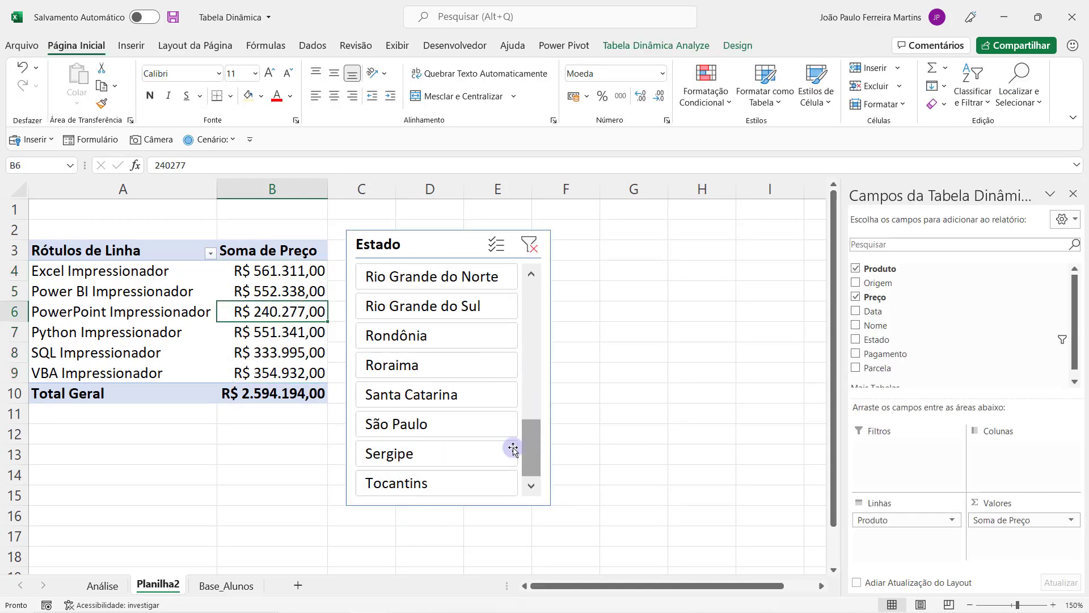
click(397, 420)
drag(271, 272, 264, 377)
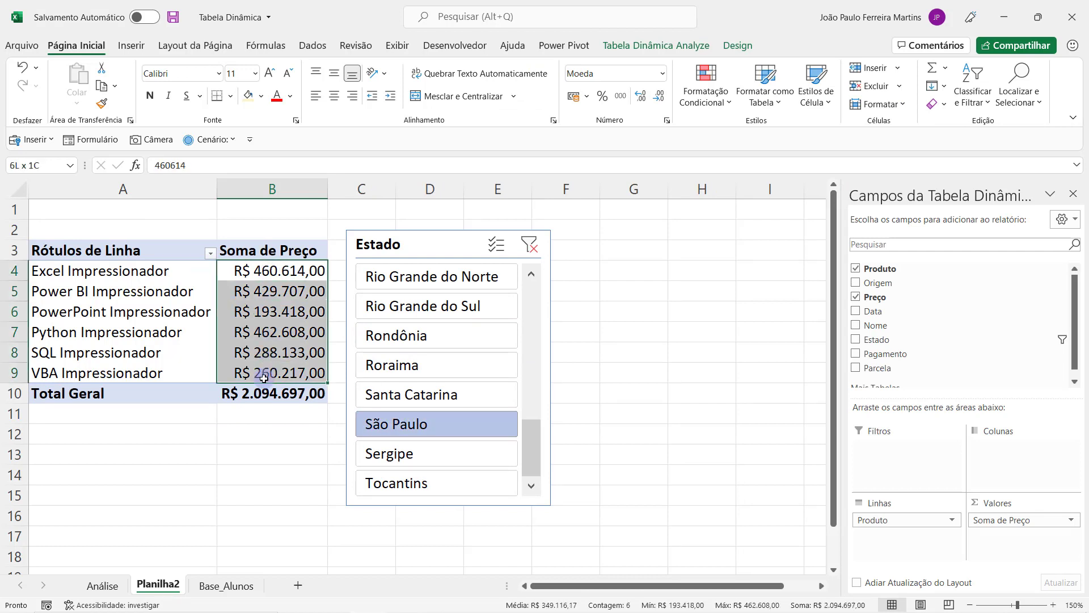
Step: Reposition the Estado slicer slightly up and to the right
click(440, 243)
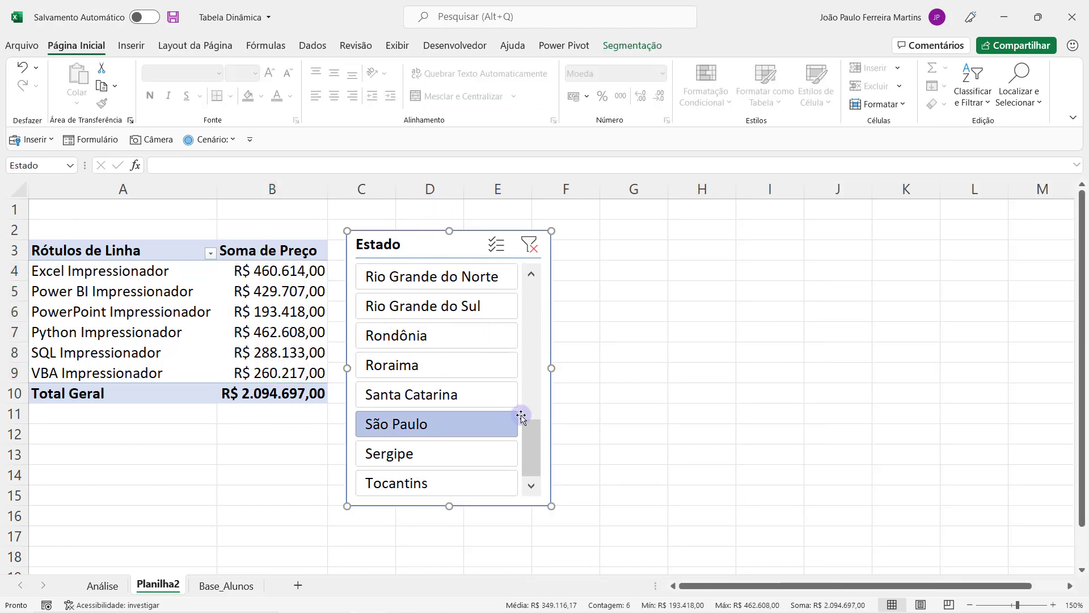
drag(531, 450, 533, 320)
mouse_move(518, 365)
mouse_down()
mouse_move(525, 477)
mouse_move(530, 243)
mouse_up()
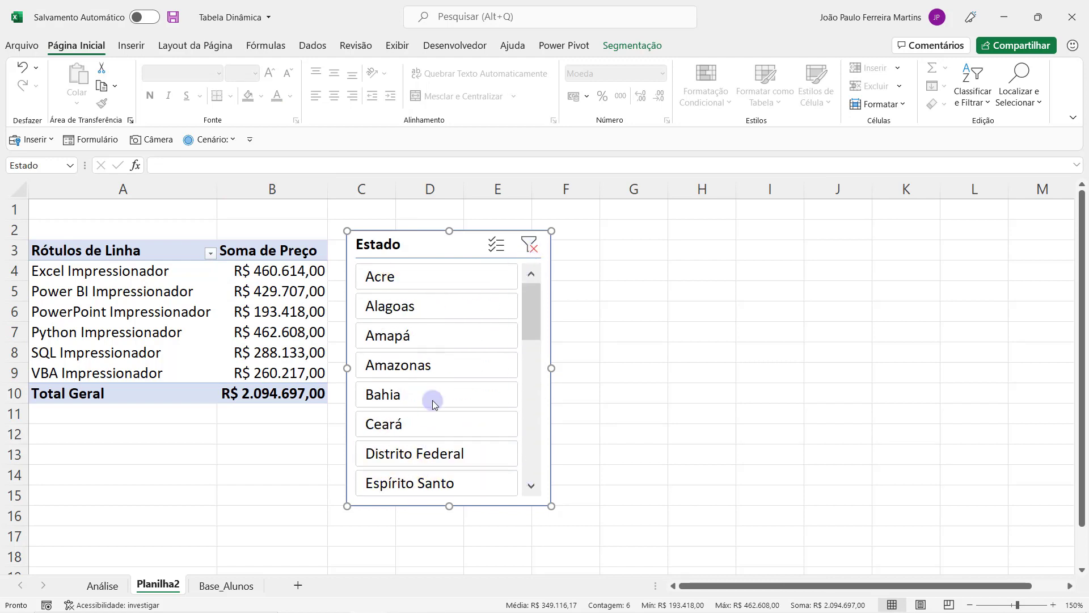
mouse_move(539, 319)
mouse_down()
mouse_move(528, 482)
mouse_move(544, 272)
mouse_up()
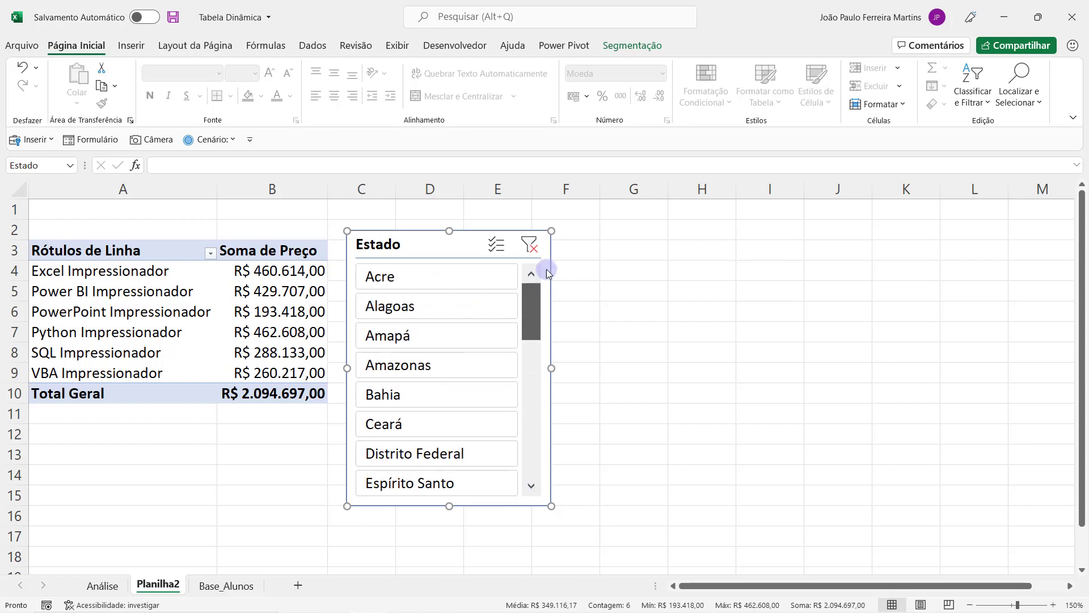
drag(424, 238, 432, 230)
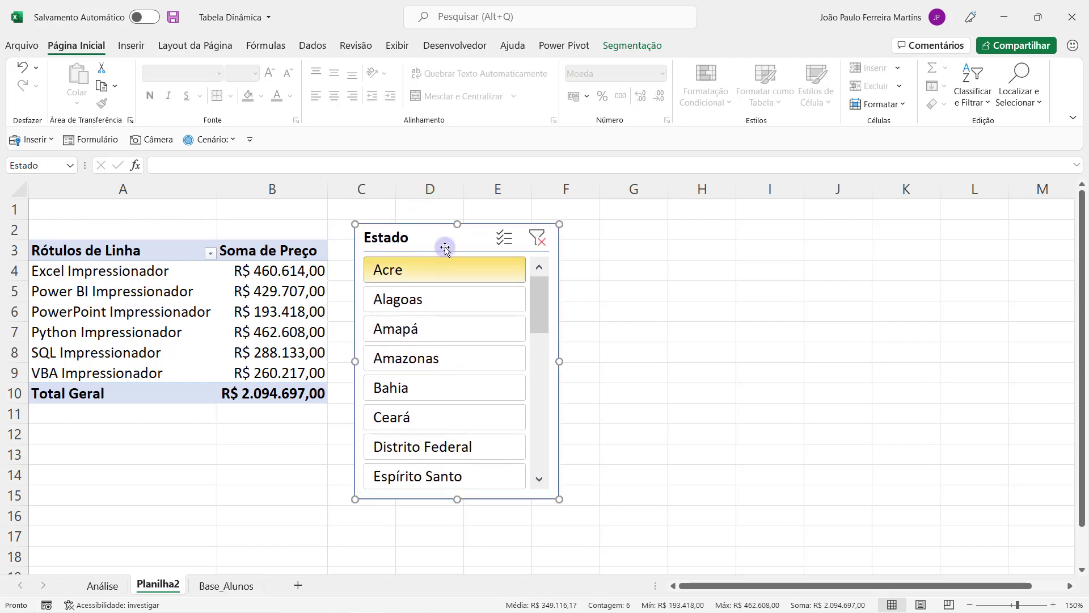
Step: Lay out the Estado slicer in three columns, 13,3 cm wide, tall enough for all states
click(646, 47)
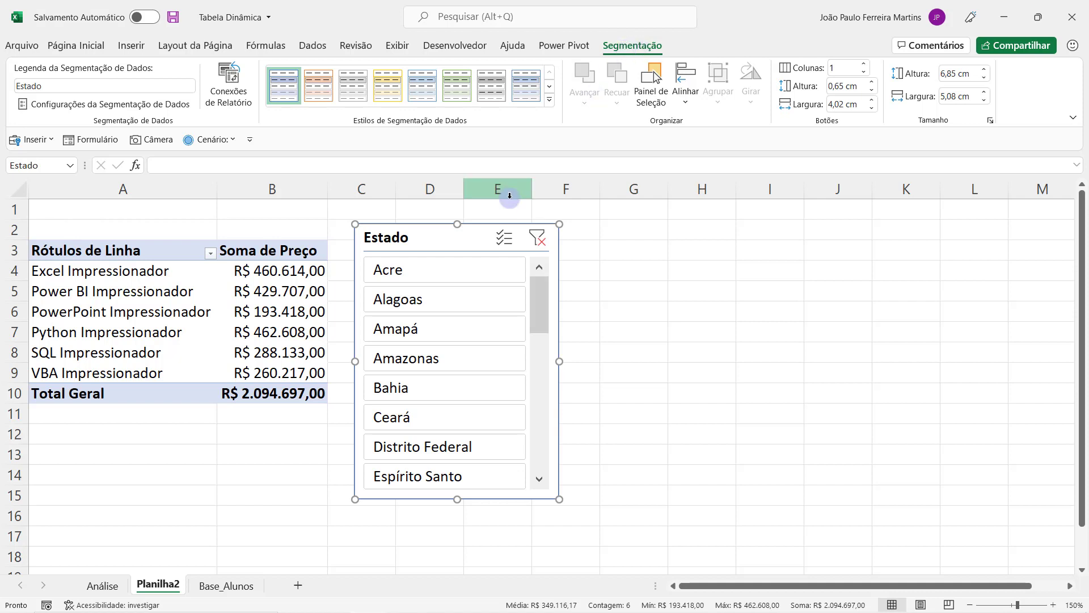
click(770, 270)
click(464, 230)
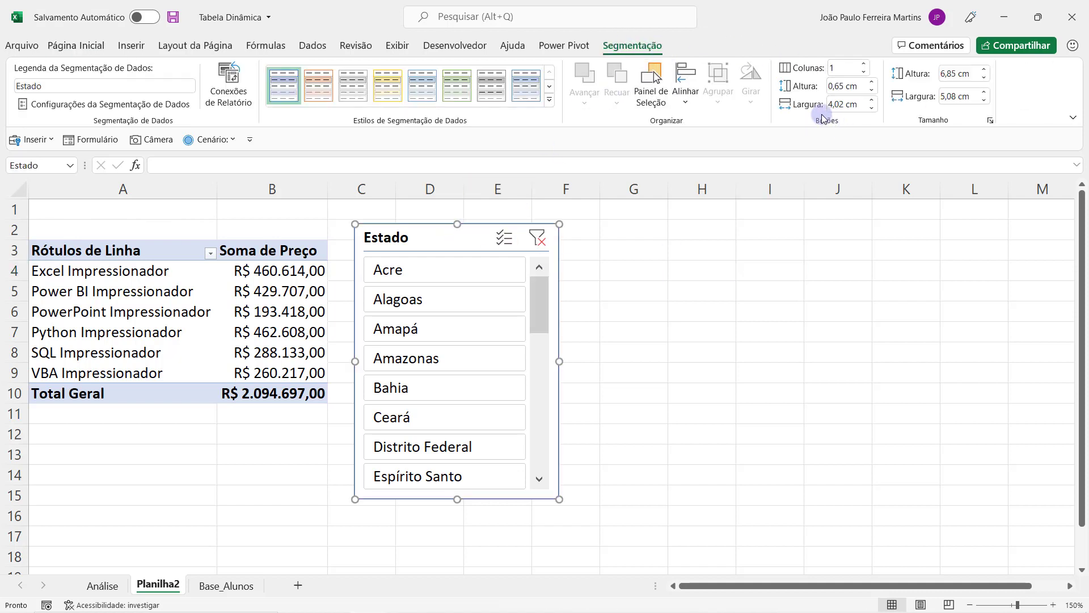
click(863, 64)
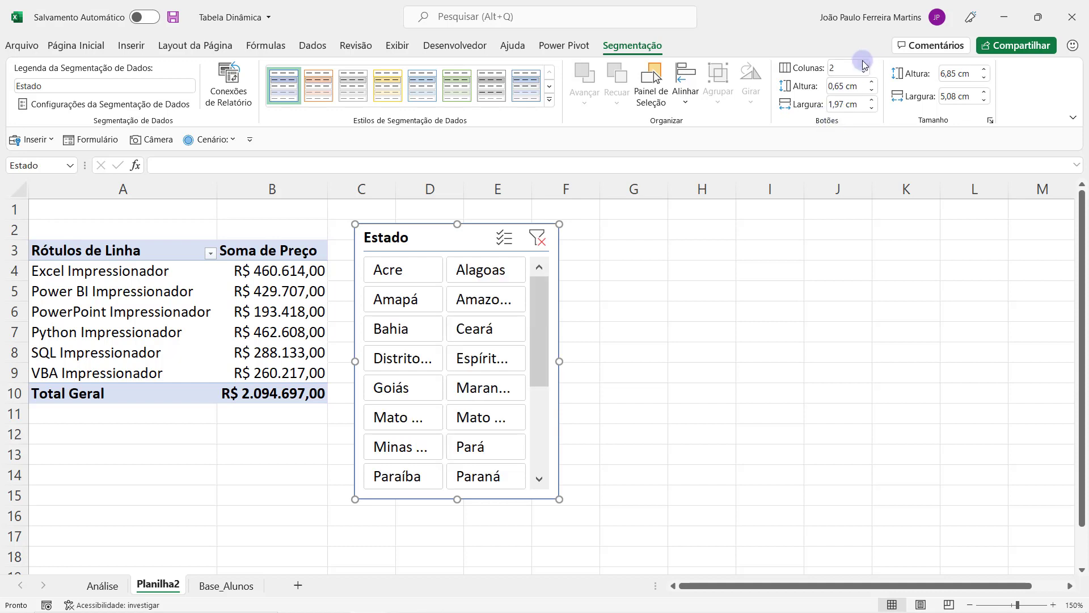
click(864, 64)
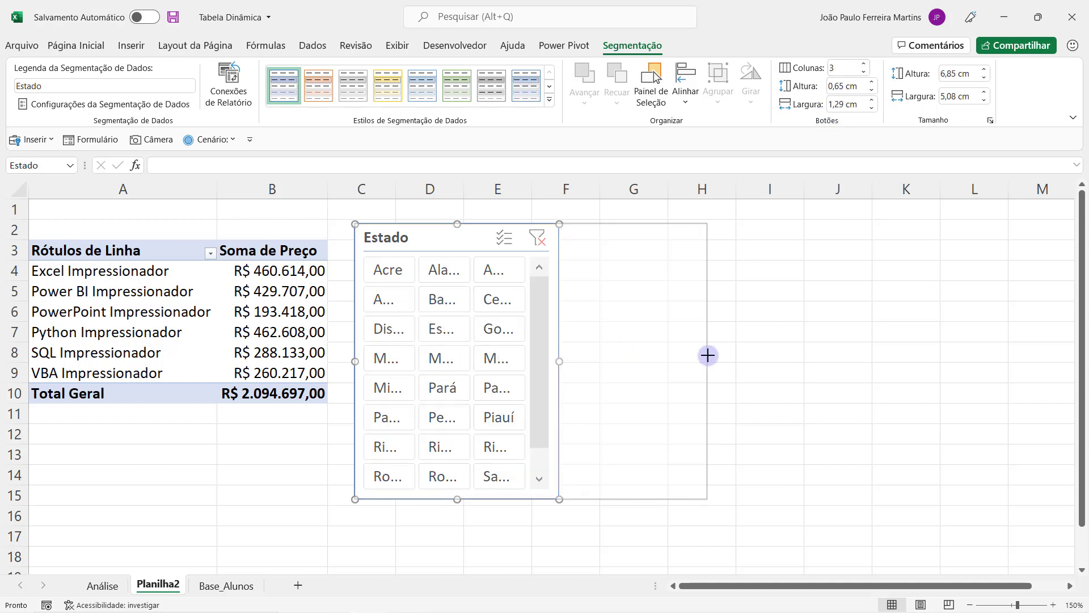
drag(559, 360, 770, 361)
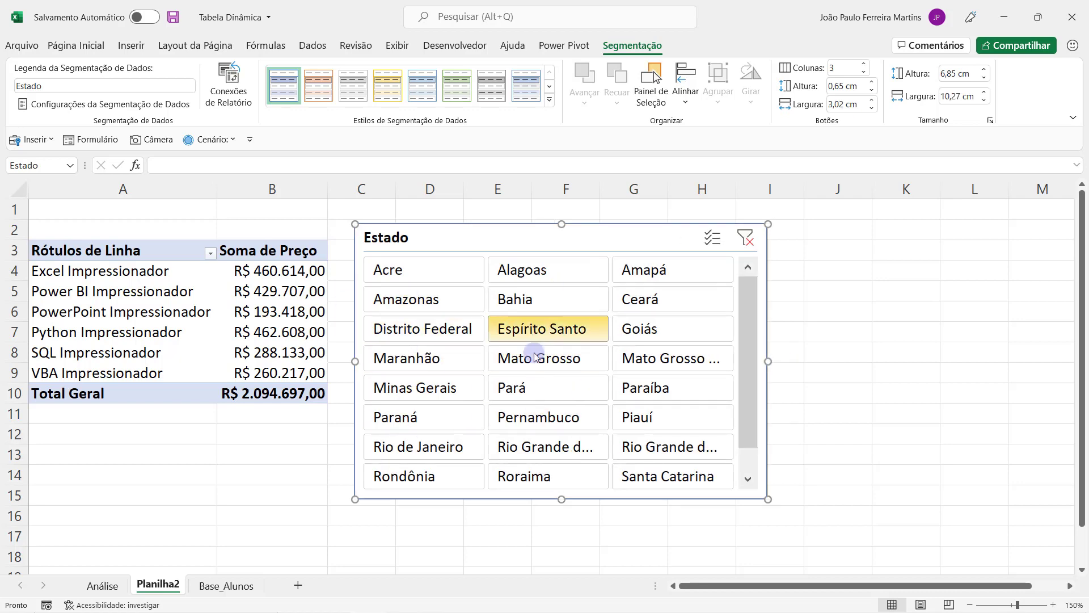
drag(776, 361, 890, 361)
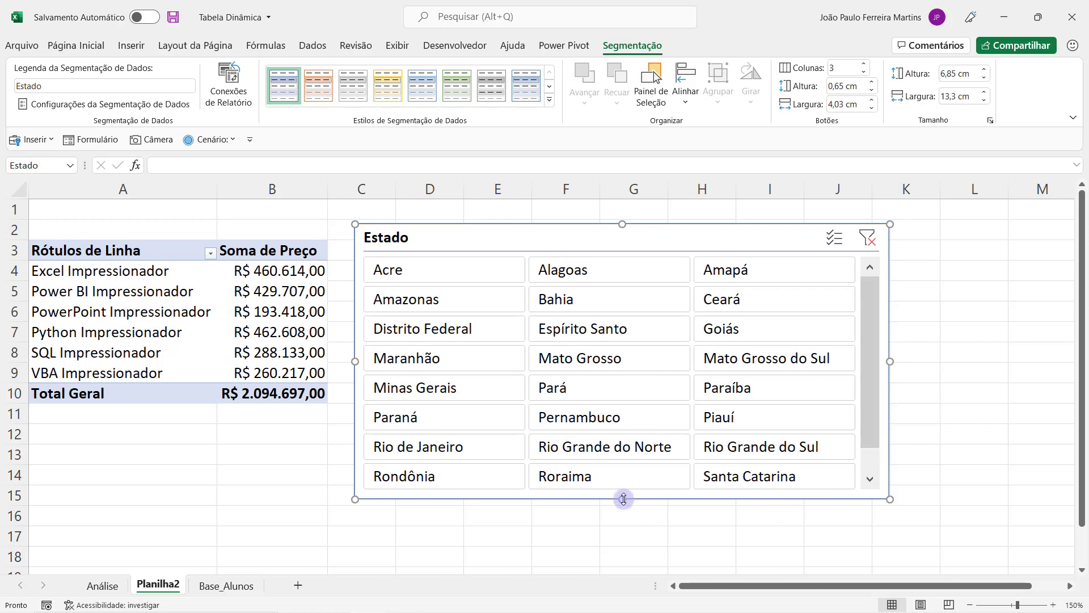
drag(623, 499, 622, 536)
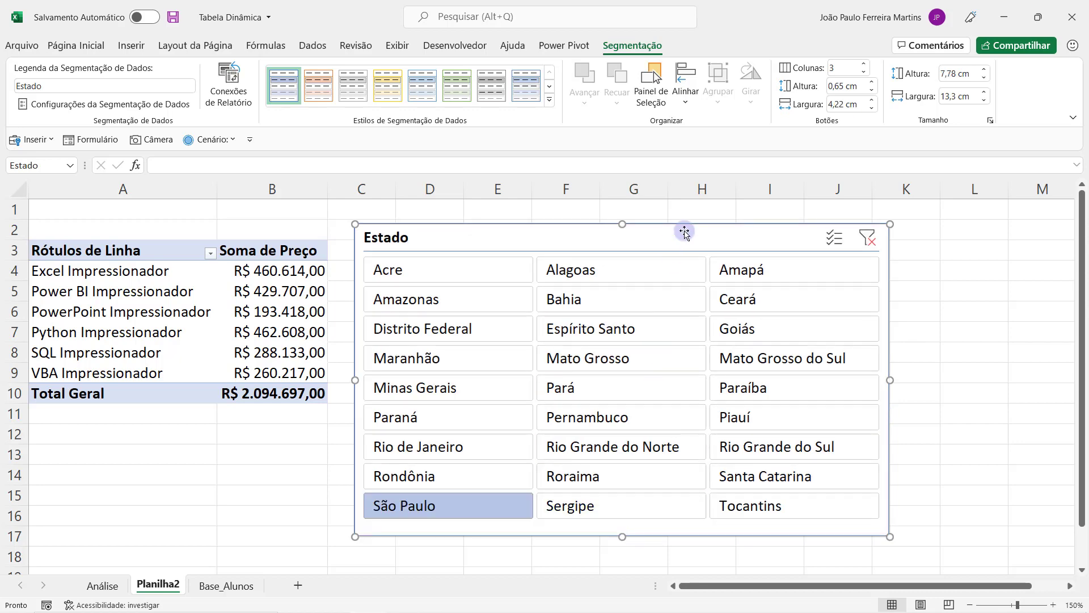
drag(685, 231, 680, 214)
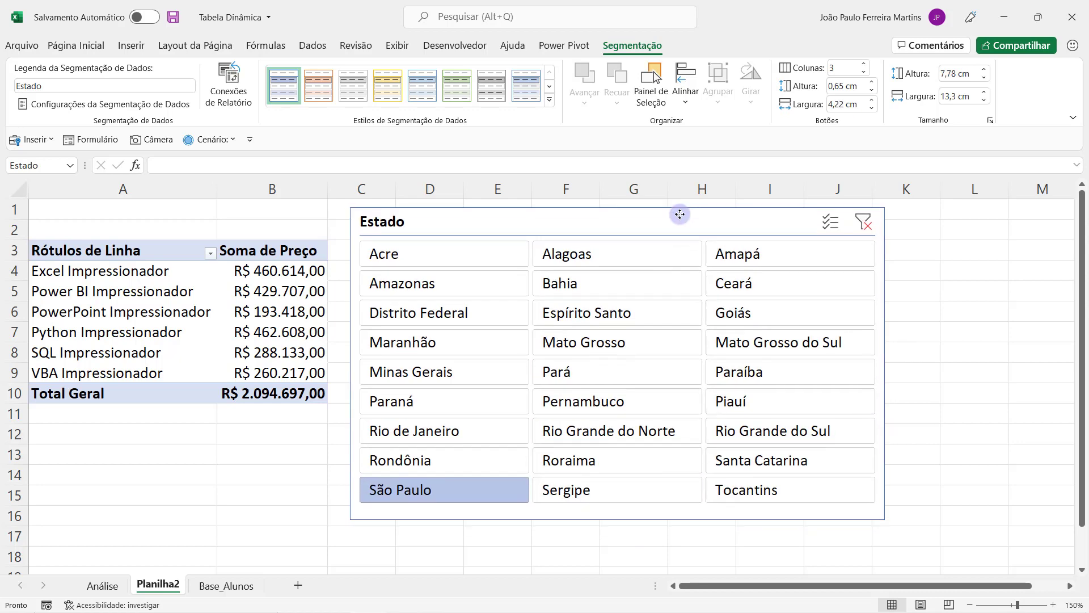
Step: Test the slicer with Pará, Paraíba, Acre, then Rio Grande do Sul, and close the field list
click(560, 371)
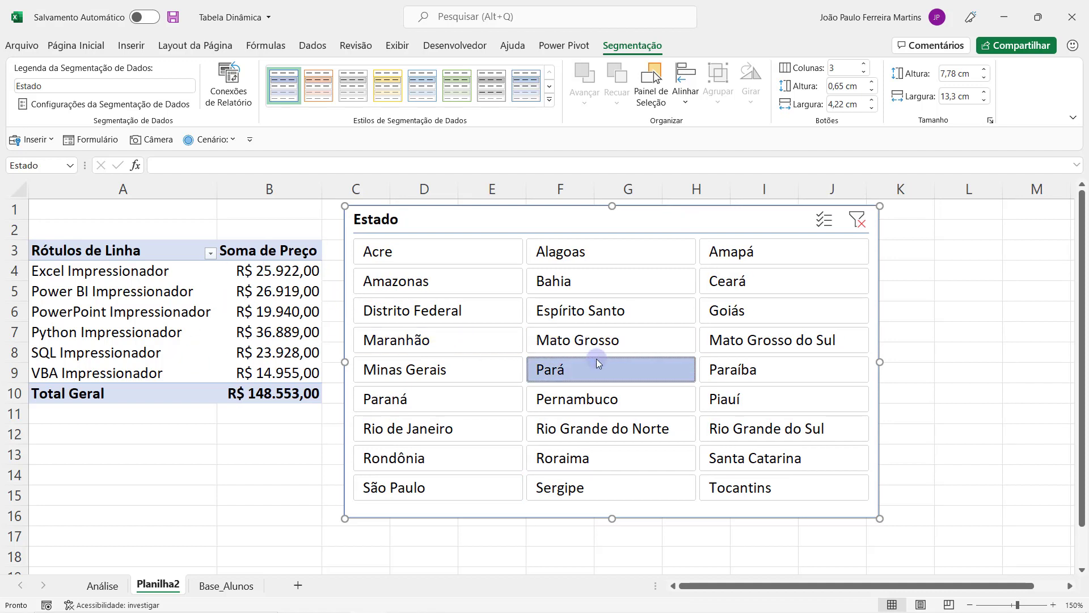
click(732, 370)
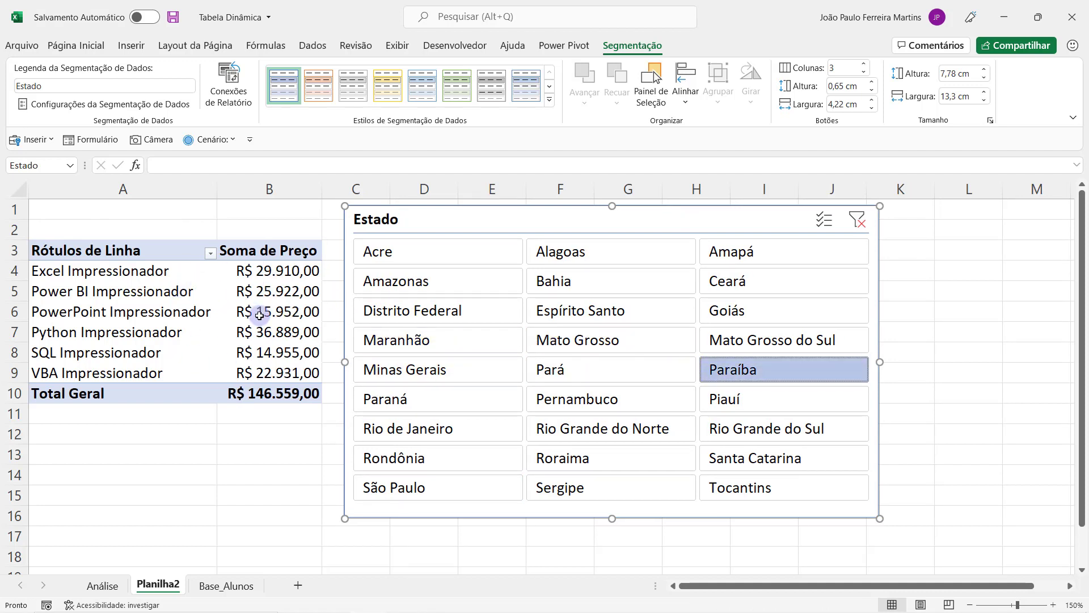
click(374, 250)
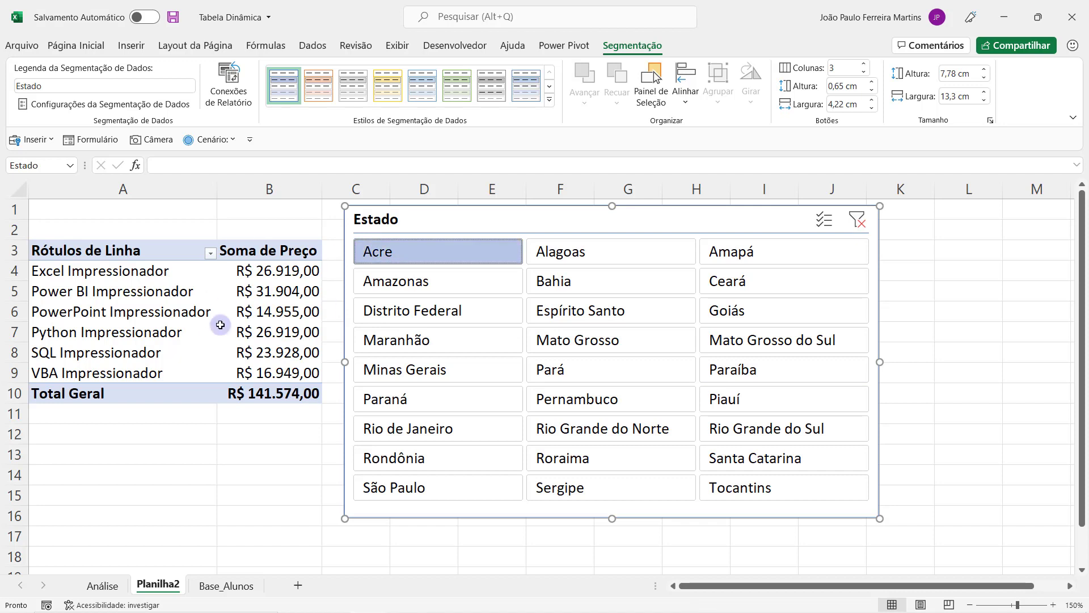
click(705, 431)
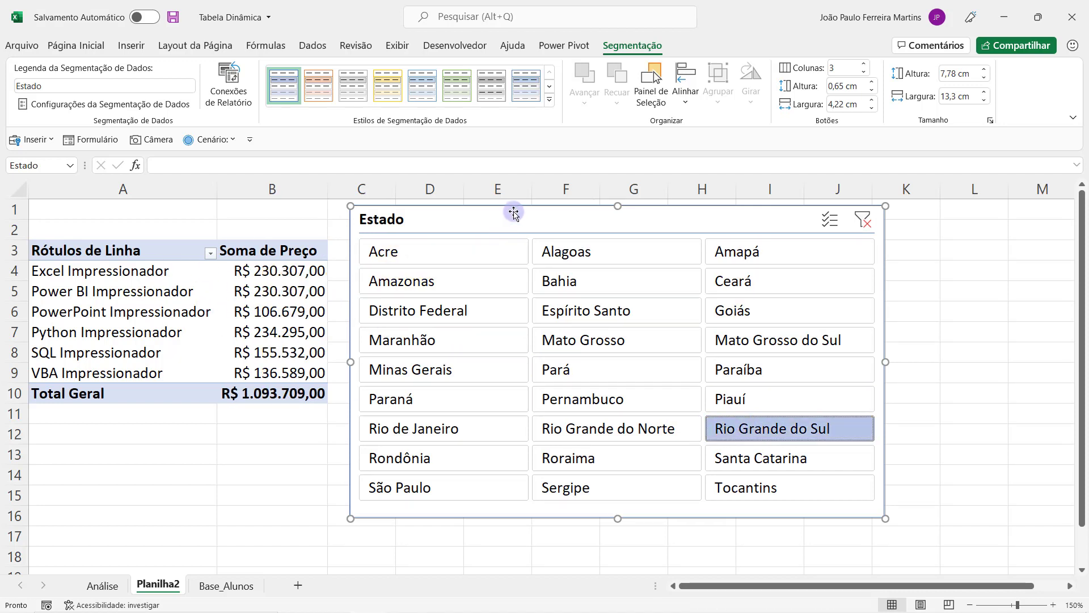
drag(503, 222, 504, 224)
drag(270, 373, 114, 270)
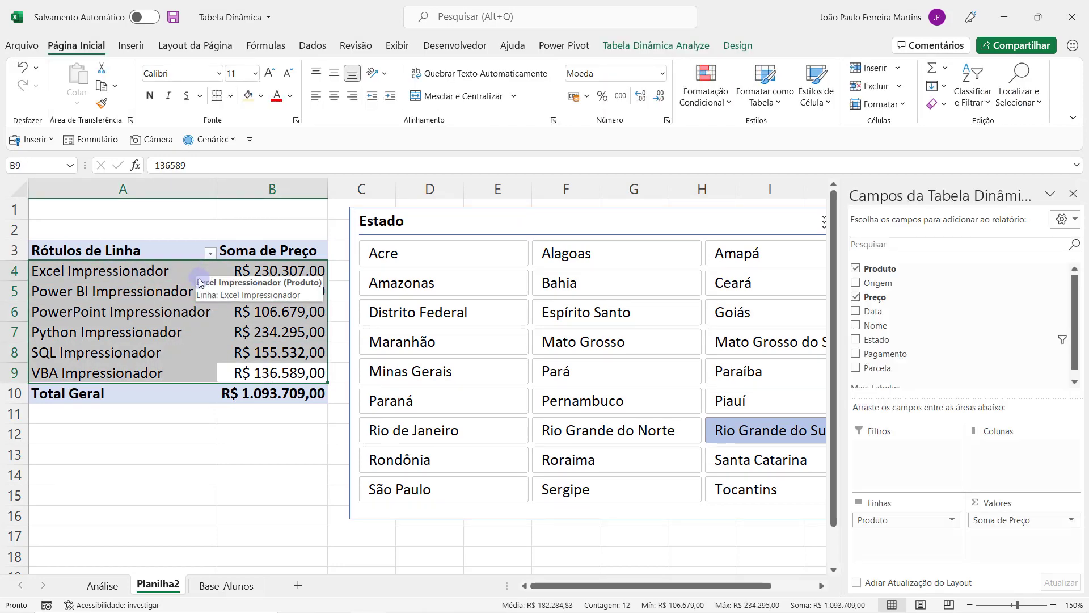
click(1072, 193)
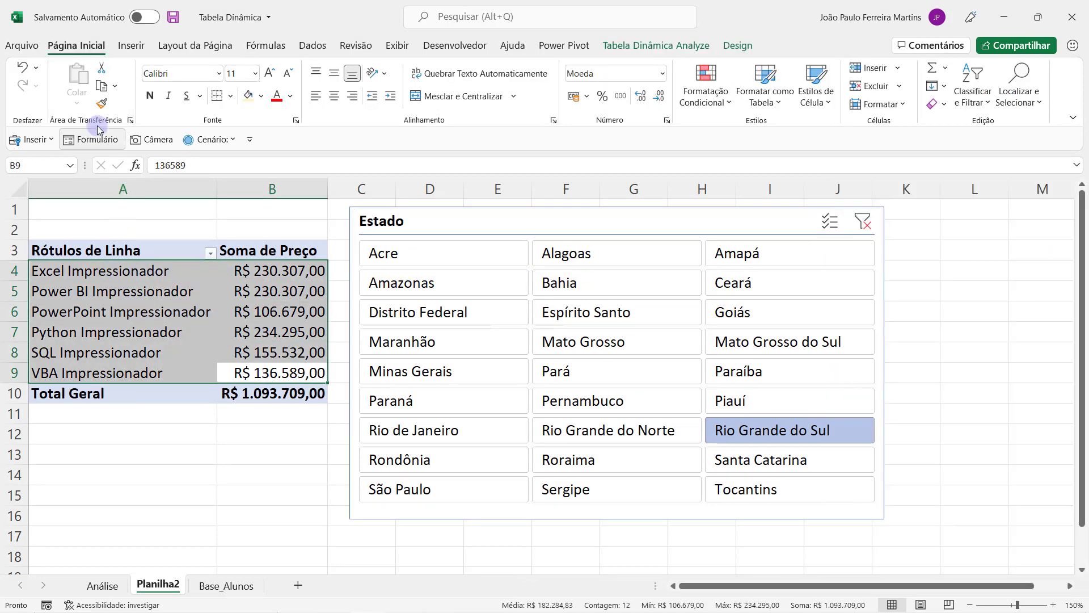
Step: Add a clustered column pivot chart below the Estado slicer and widen it
click(131, 46)
click(438, 68)
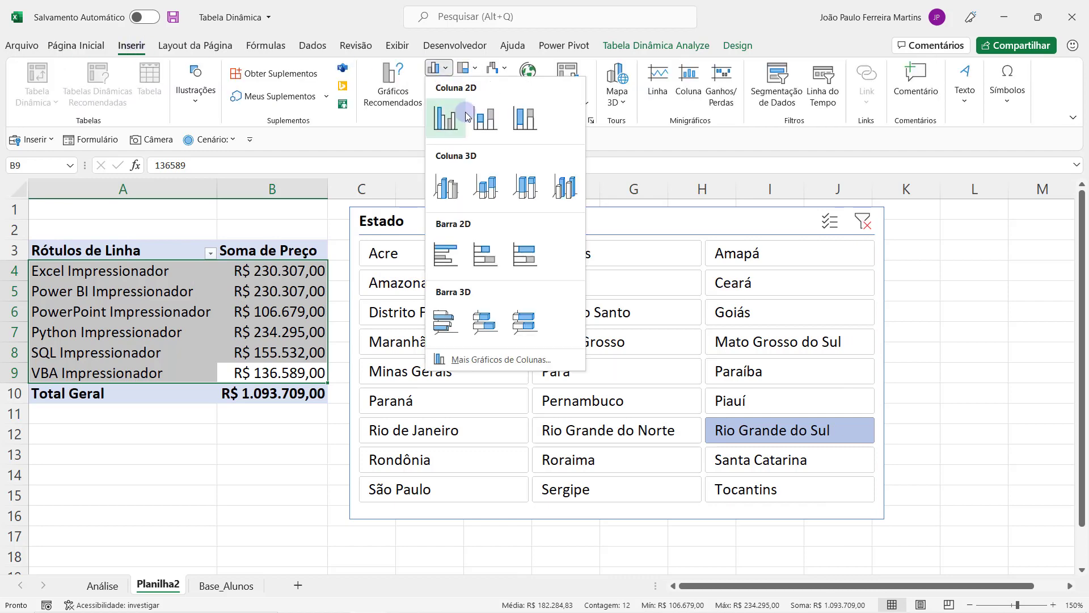
click(465, 117)
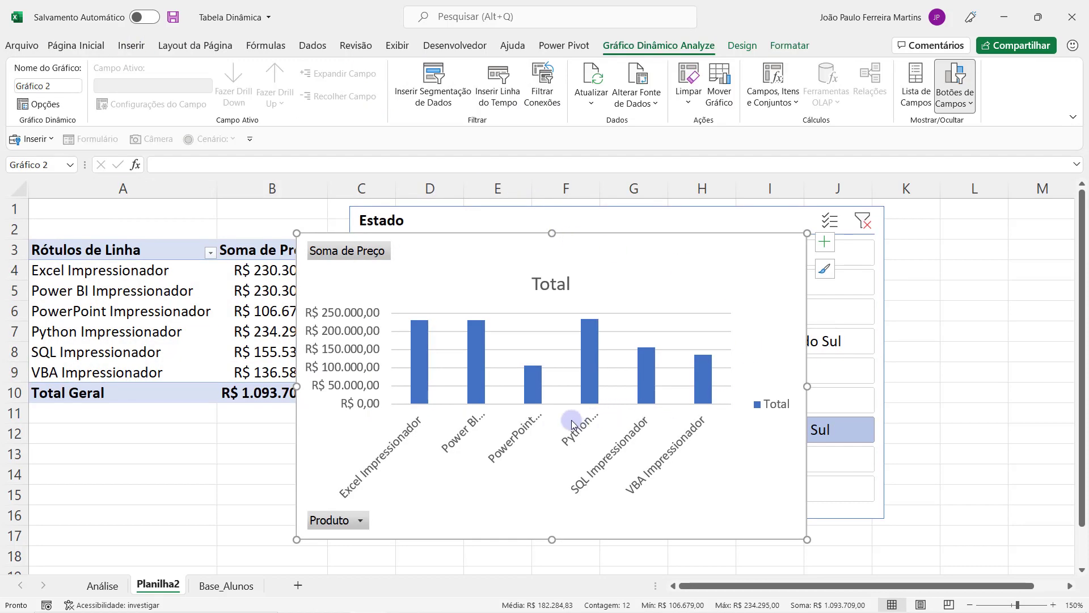
ctrl+scroll(572, 424, down, 5)
drag(445, 206, 288, 375)
drag(327, 458, 498, 458)
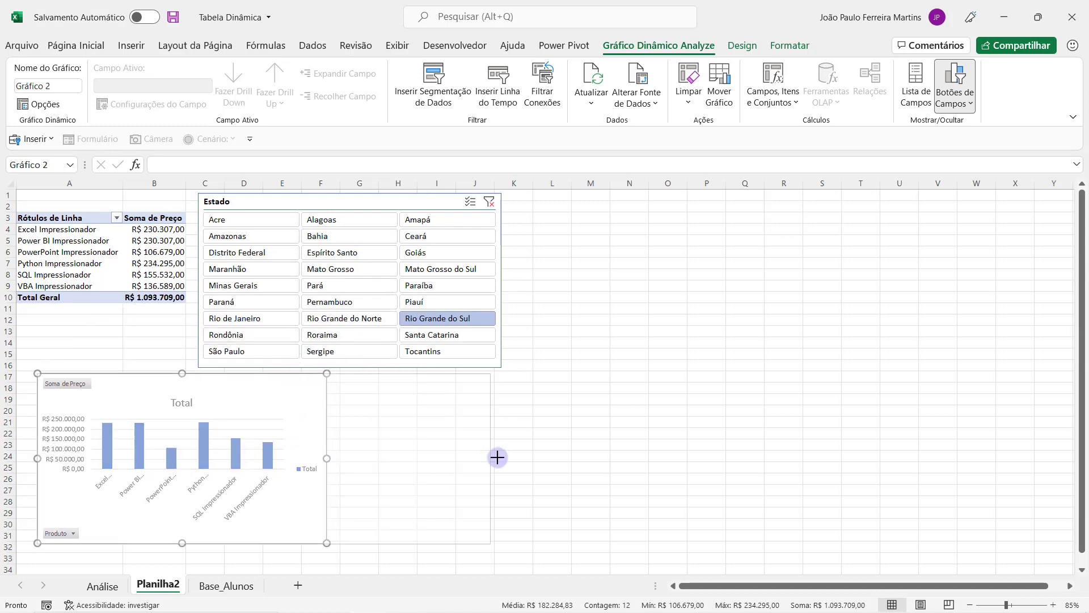
Step: Test the chart with Piauí, Pernambuco, Mato Grosso, Paraná, Distrito Federal, São Paulo, then delete it
click(454, 302)
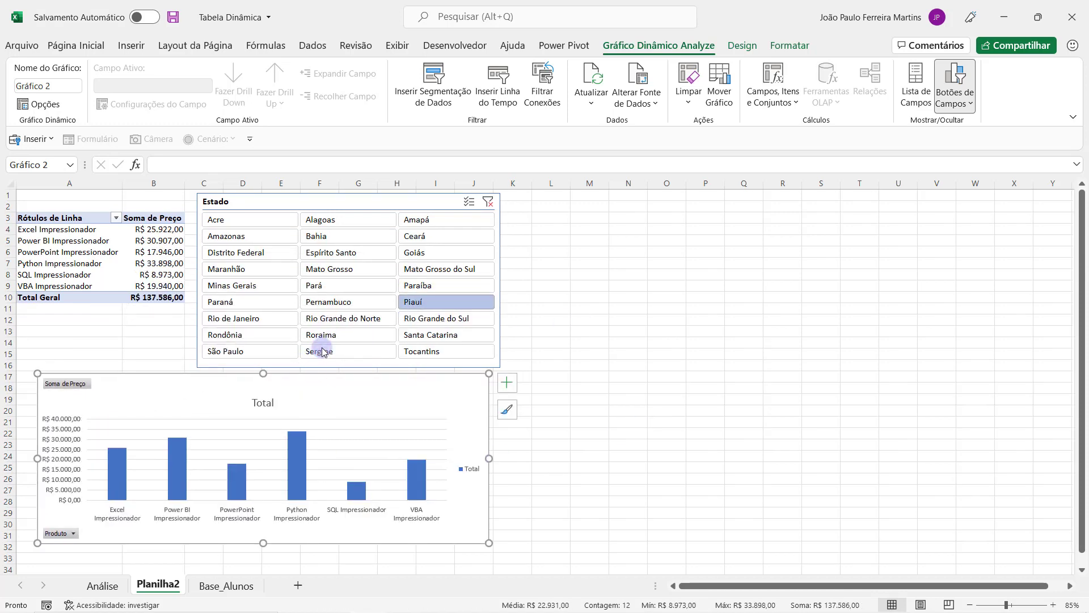
click(343, 301)
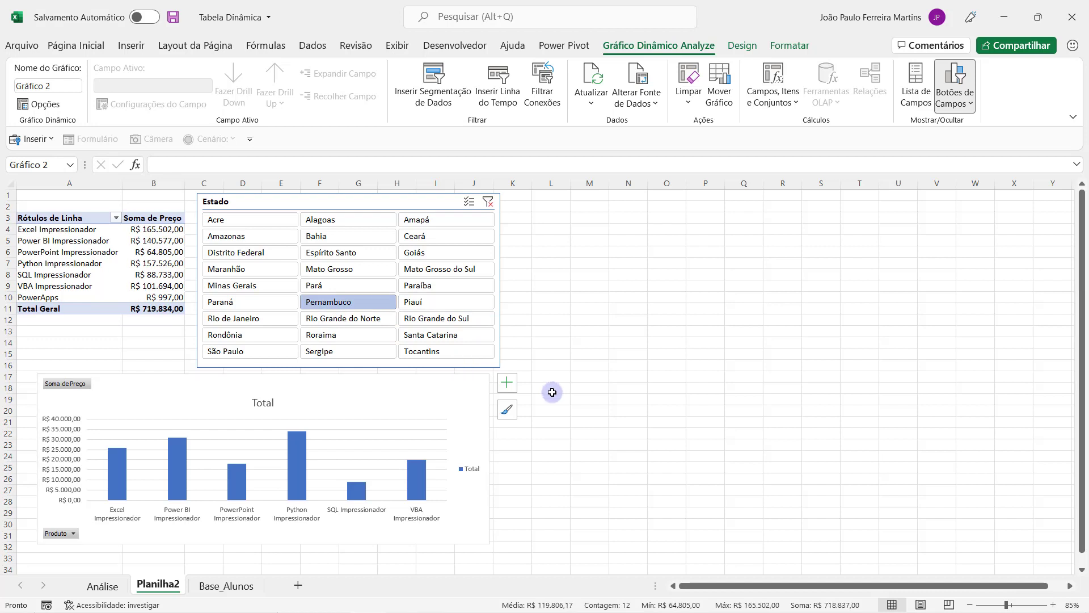
click(333, 270)
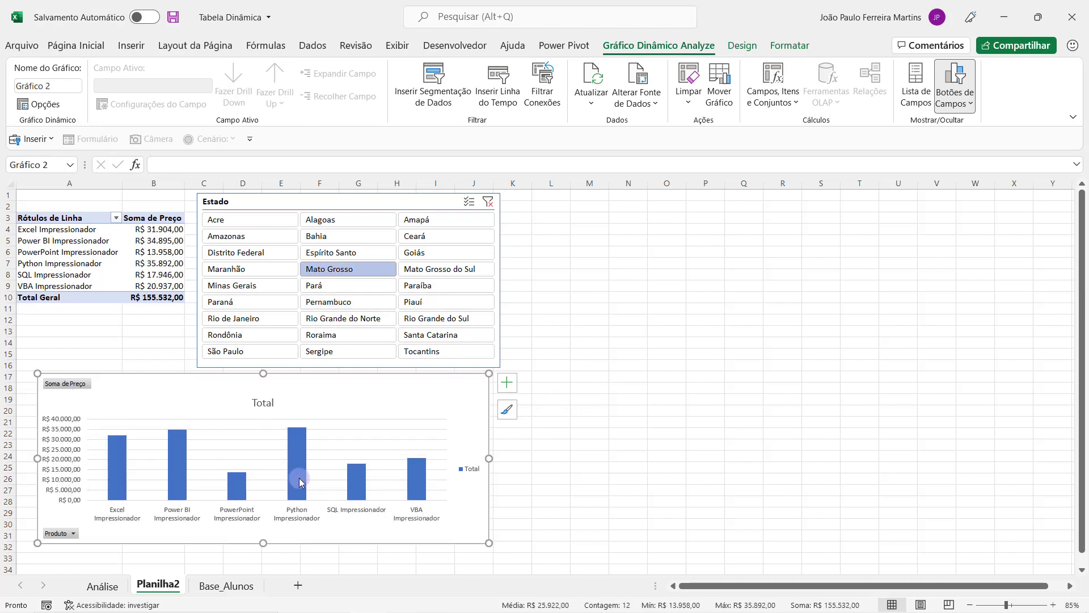
click(278, 302)
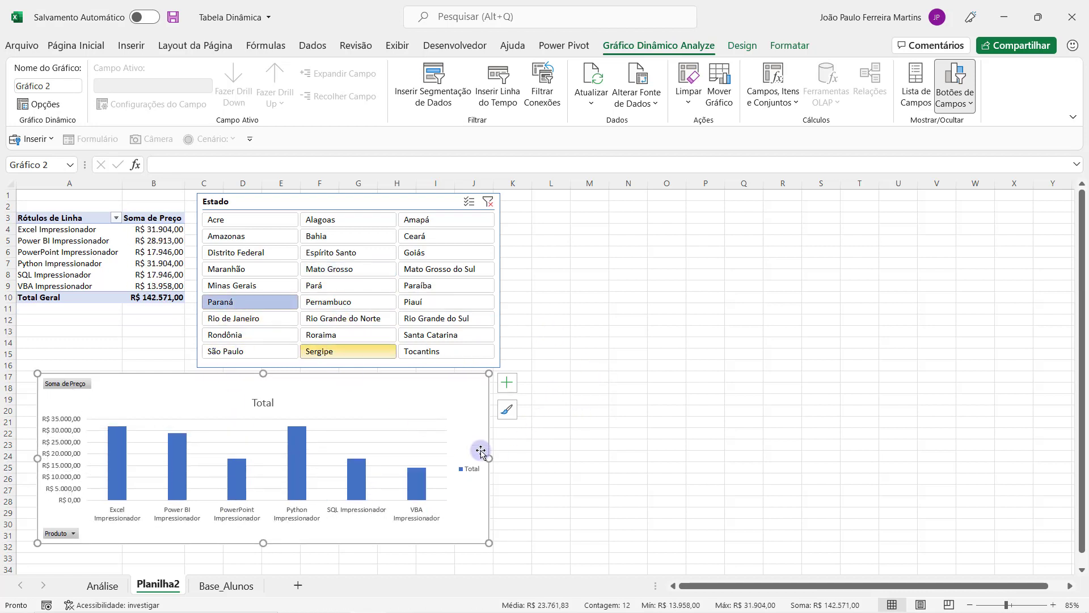
click(250, 254)
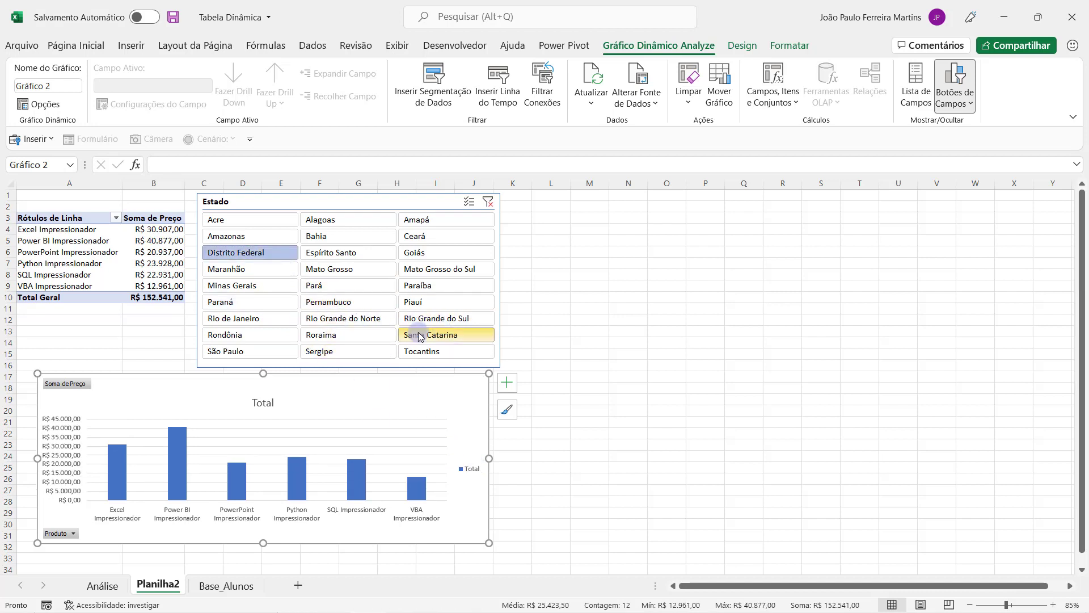
click(255, 352)
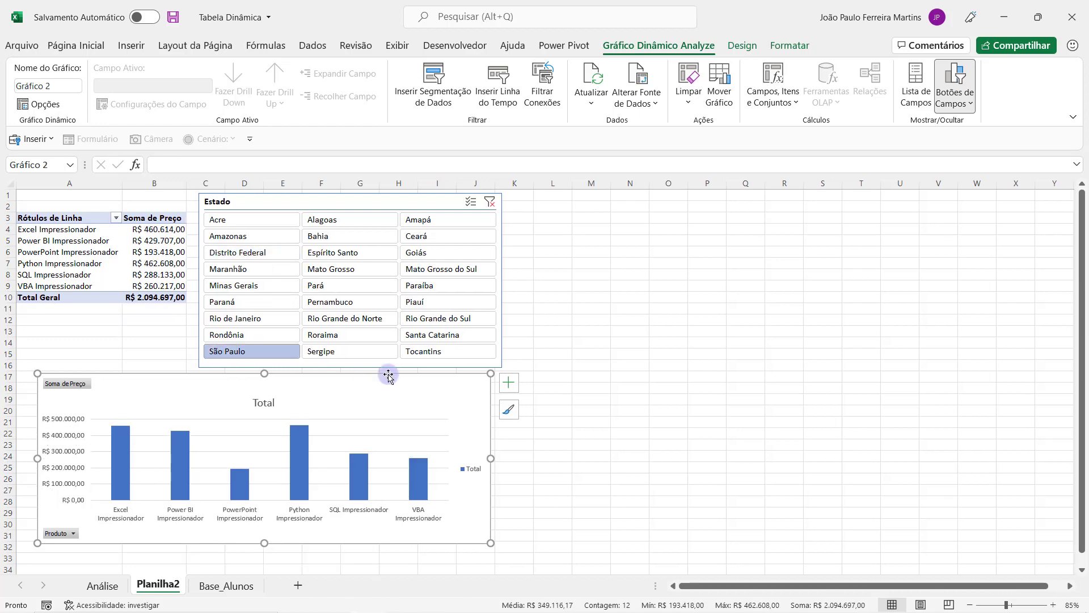
key(Delete)
Step: Select a pivot value cell and open the slicer field list showing Produto through Parcela
click(102, 365)
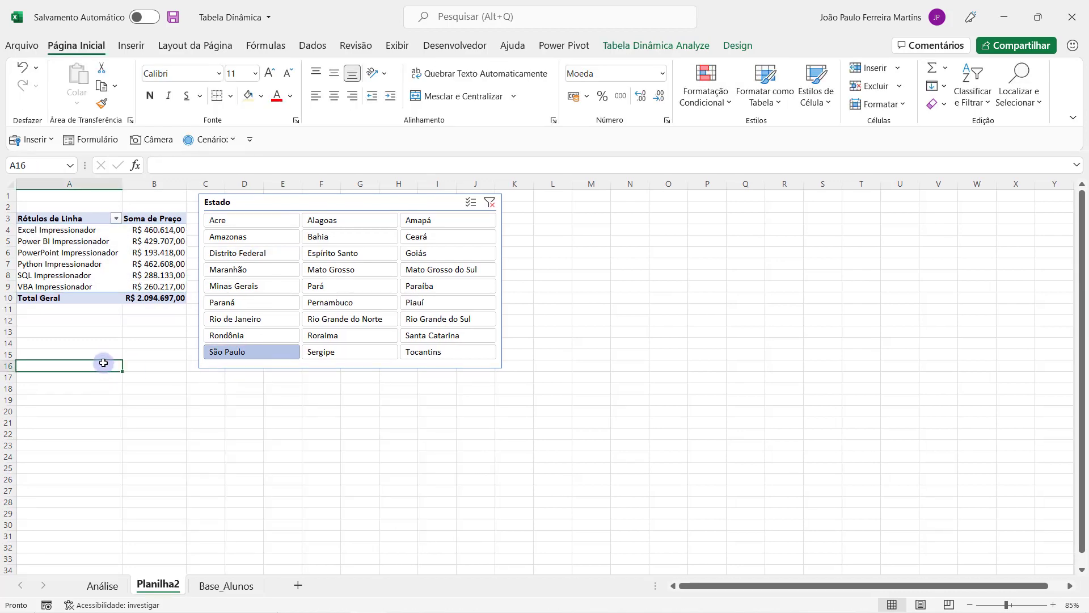
scroll(102, 365, up, 3)
mouse_move(51, 286)
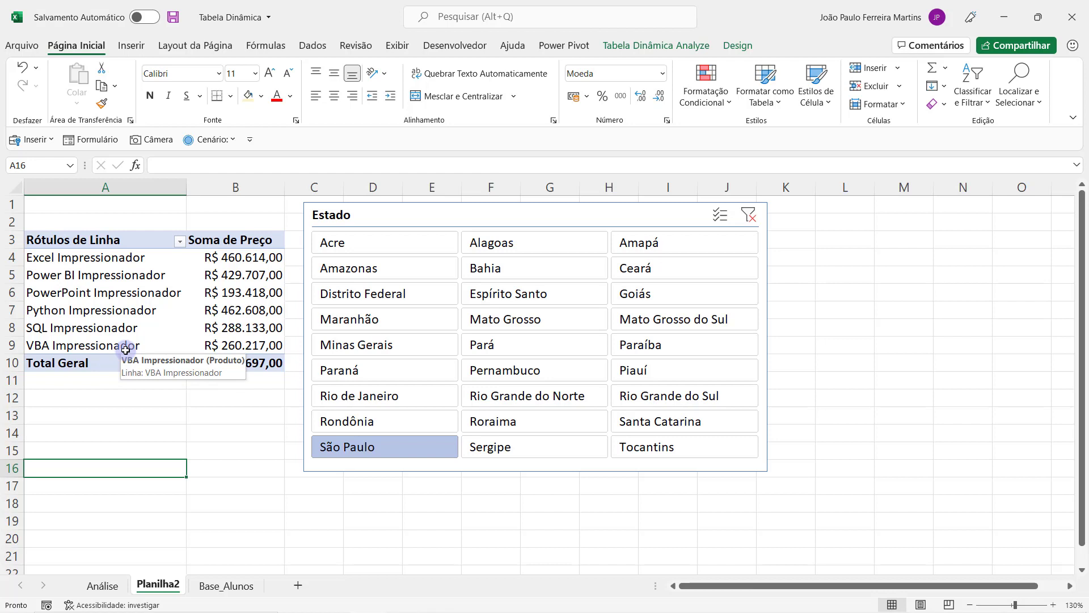
click(205, 306)
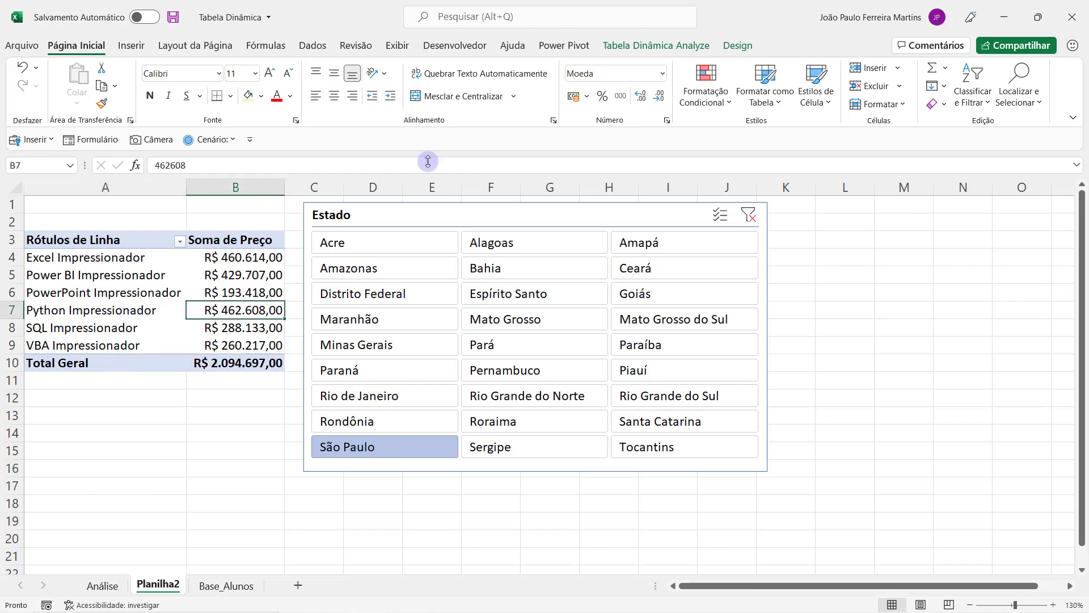
click(654, 47)
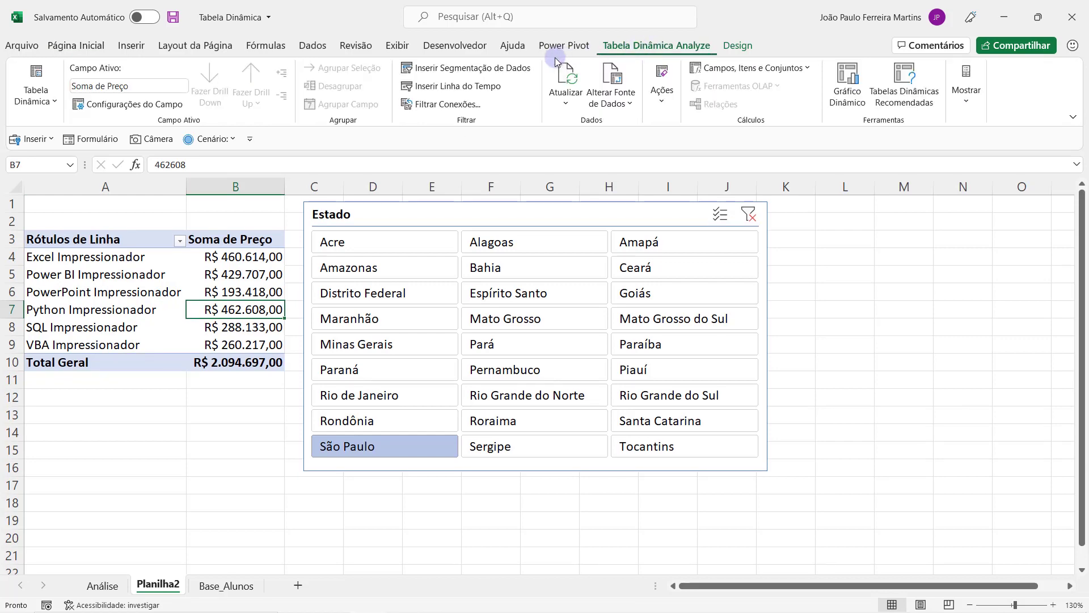
click(494, 68)
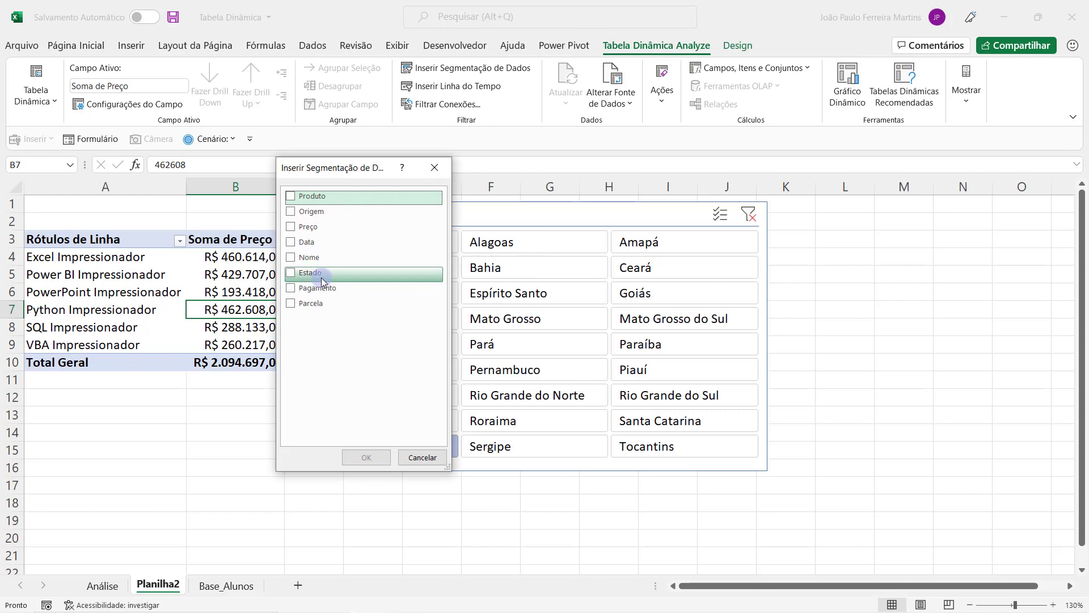